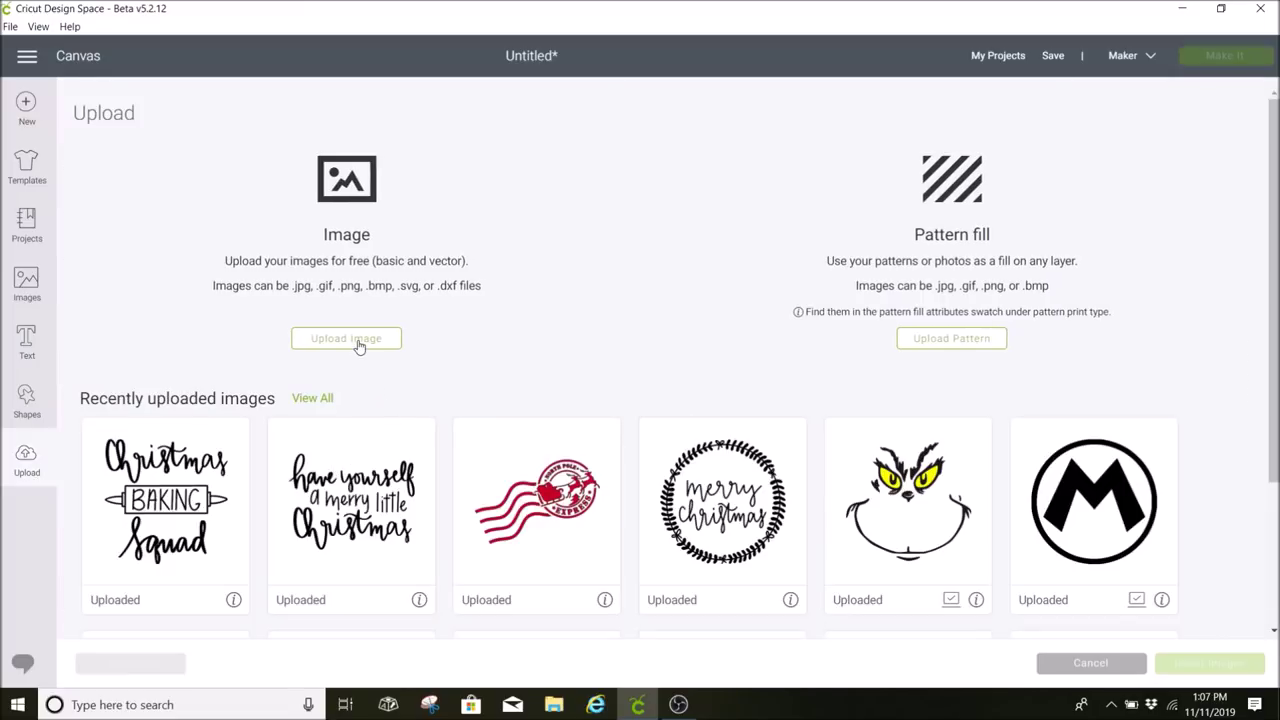
Step: Upload the 032-19-12-cookiesforsanta.svg image, save it and insert it onto the canvas
left_click(348, 340)
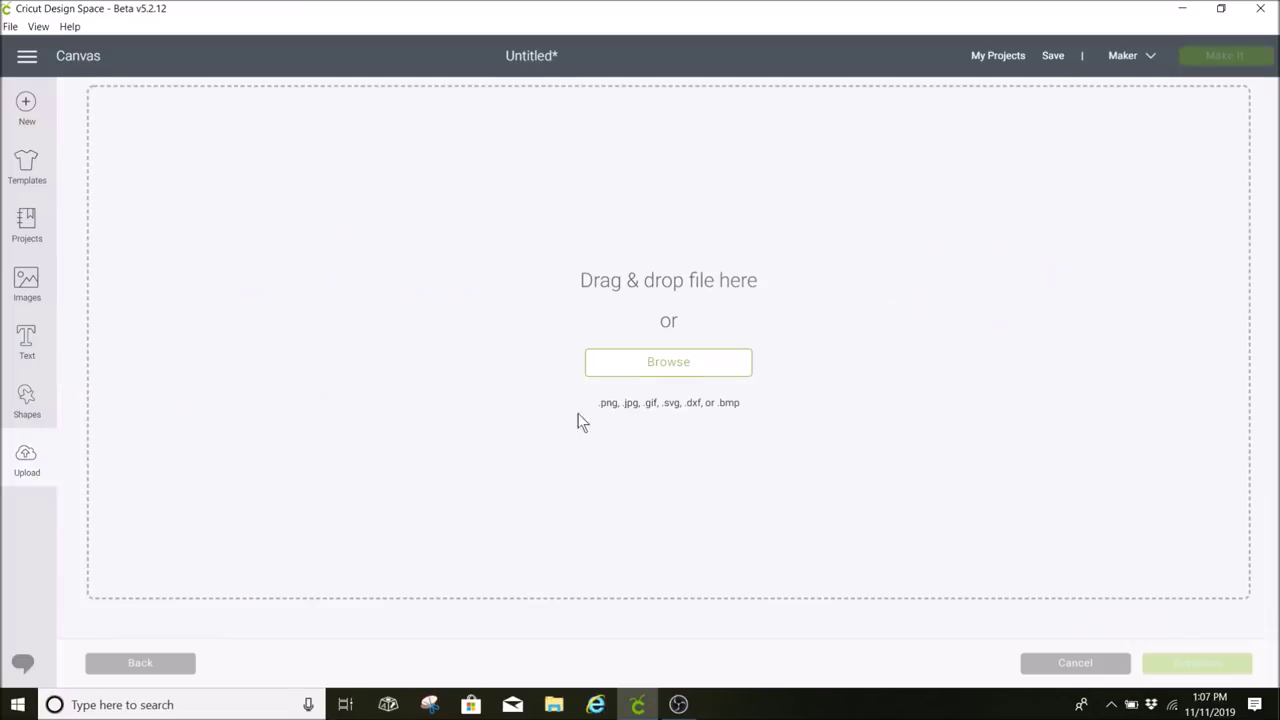
left_click(668, 364)
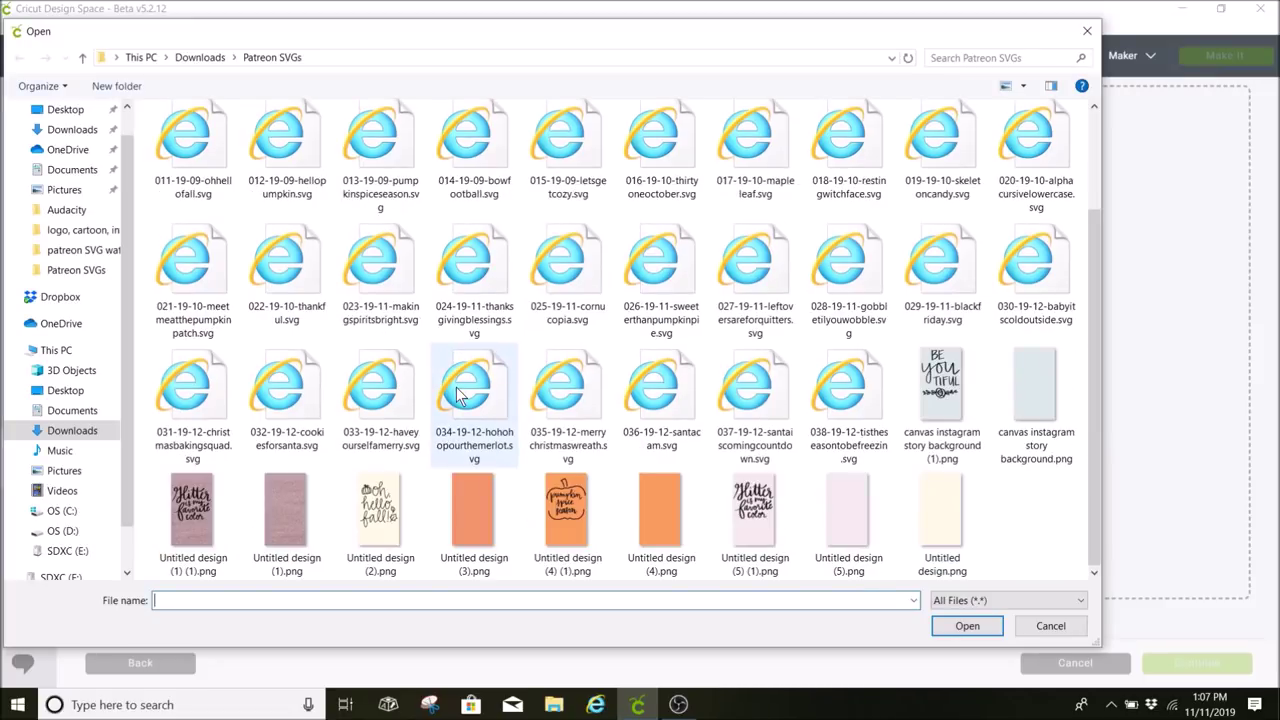
double_click(283, 395)
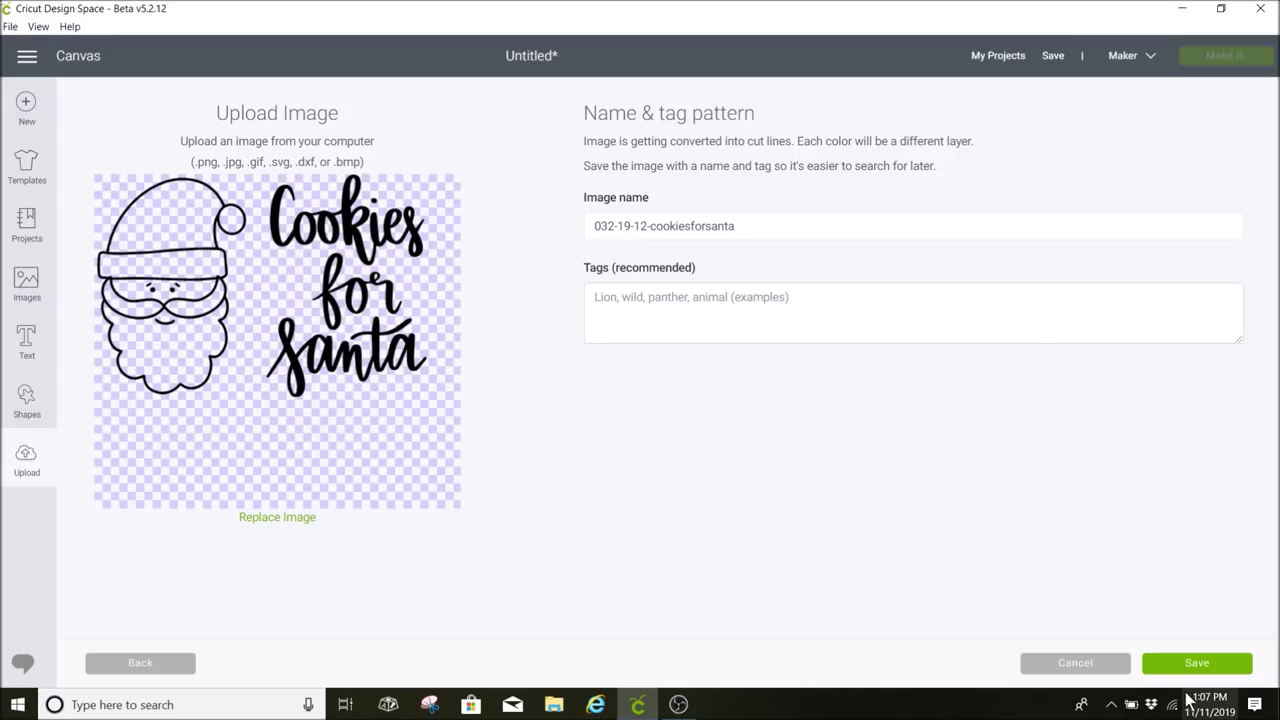
left_click(1200, 666)
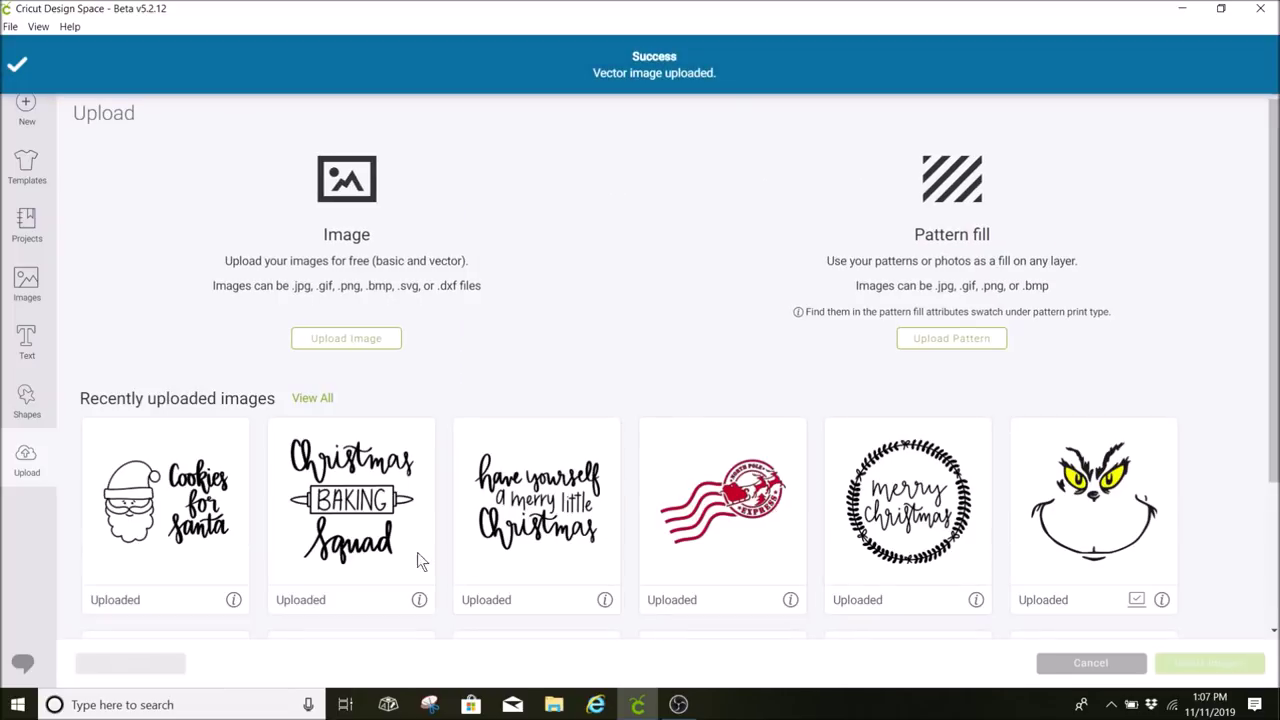
left_click(222, 512)
left_click(1212, 663)
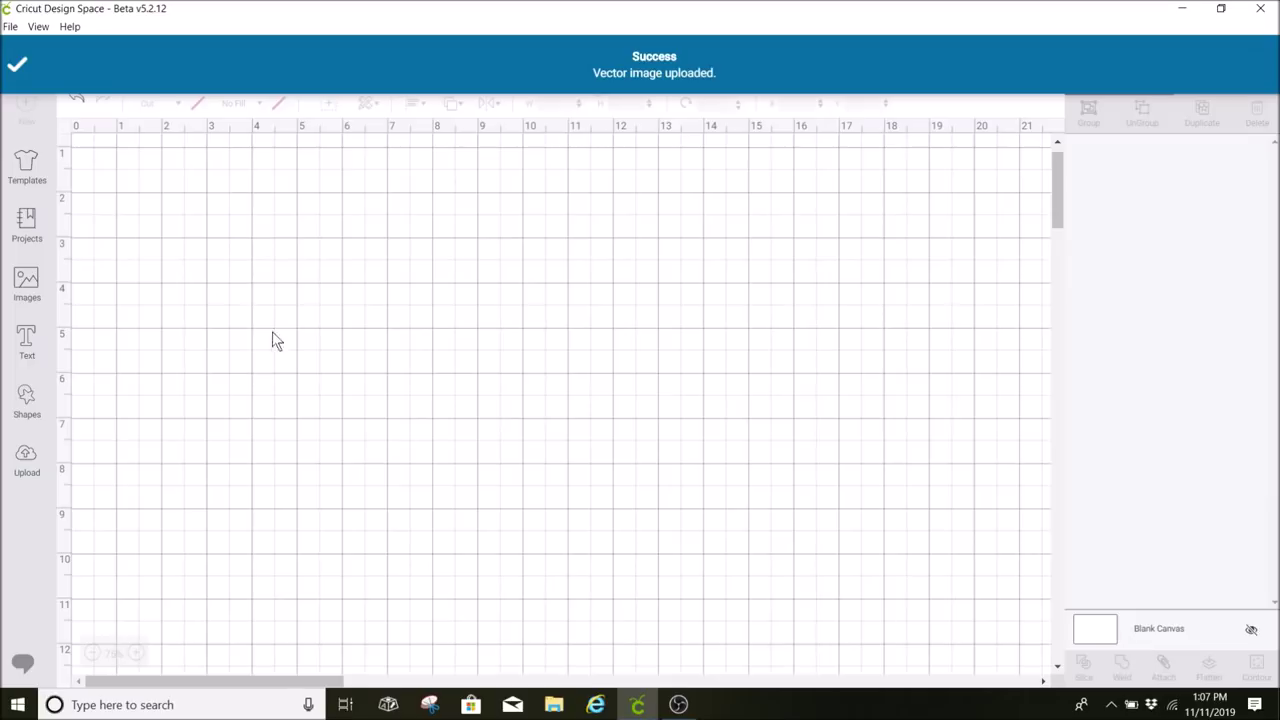
Step: Shrink the Cookies for Santa image to about 4.1 × 2.8 in and move it upper right
scroll(906, 534, "down", 2)
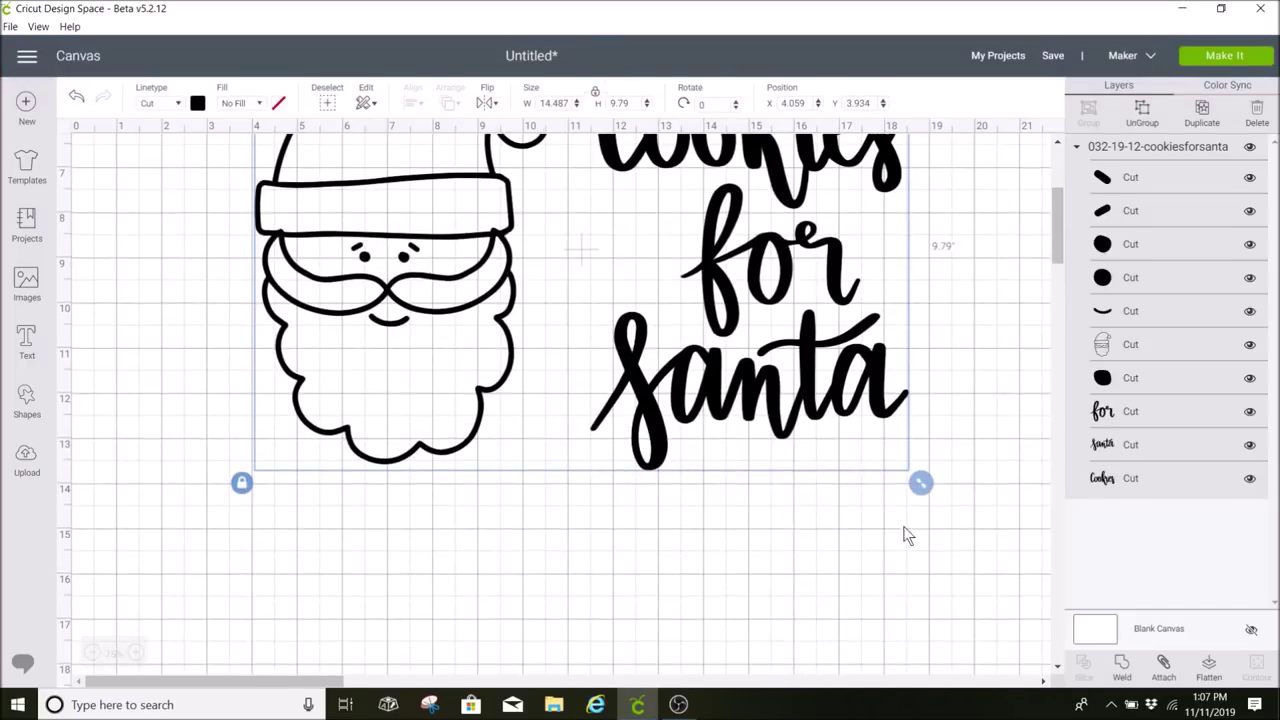
left_click_drag(920, 480, 451, 163)
scroll(457, 374, "up", 3)
left_click(557, 323)
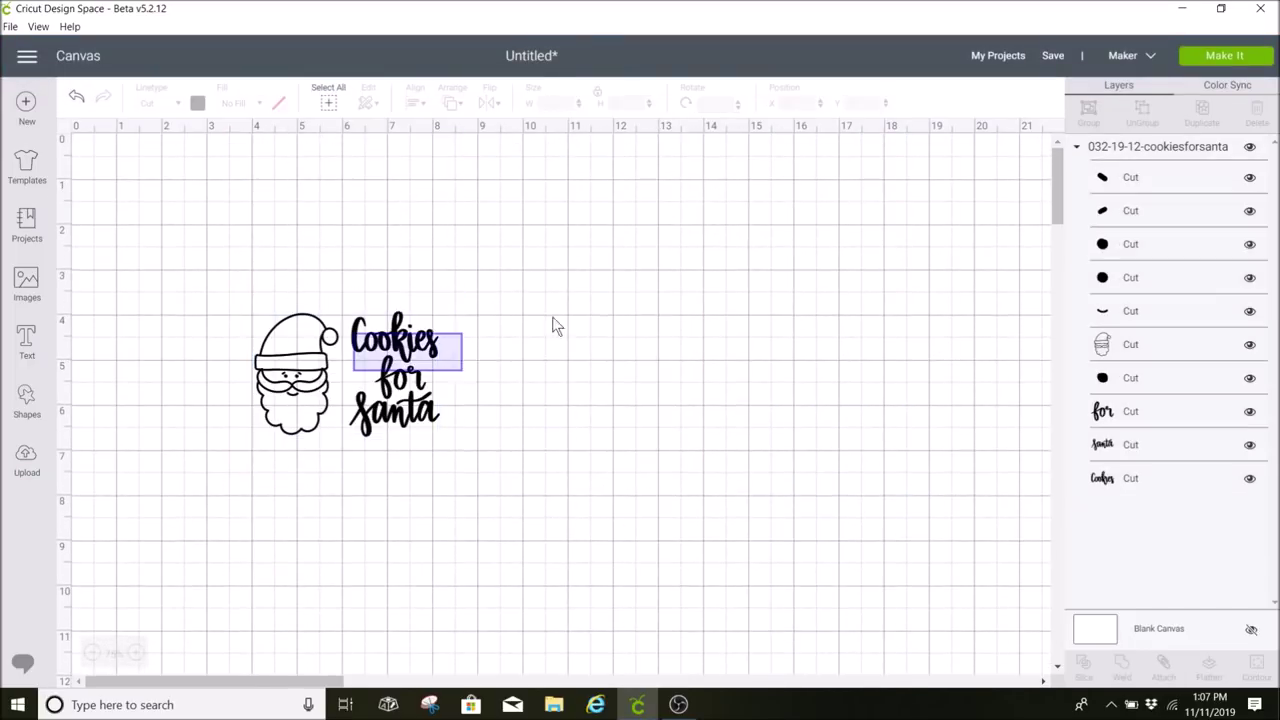
left_click(395, 393)
left_click_drag(358, 380, 837, 280)
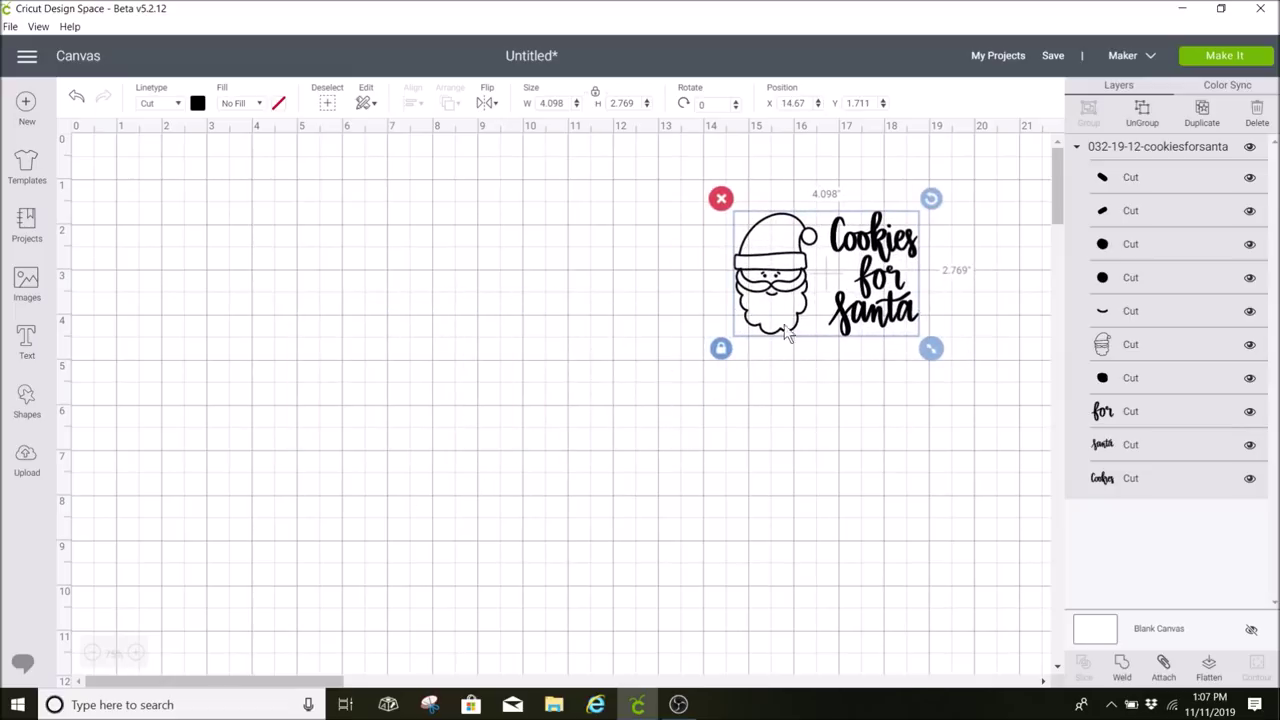
Step: Add a circle, set its width to 10.6 inches and colour it white
left_click(45, 414)
left_click(152, 290)
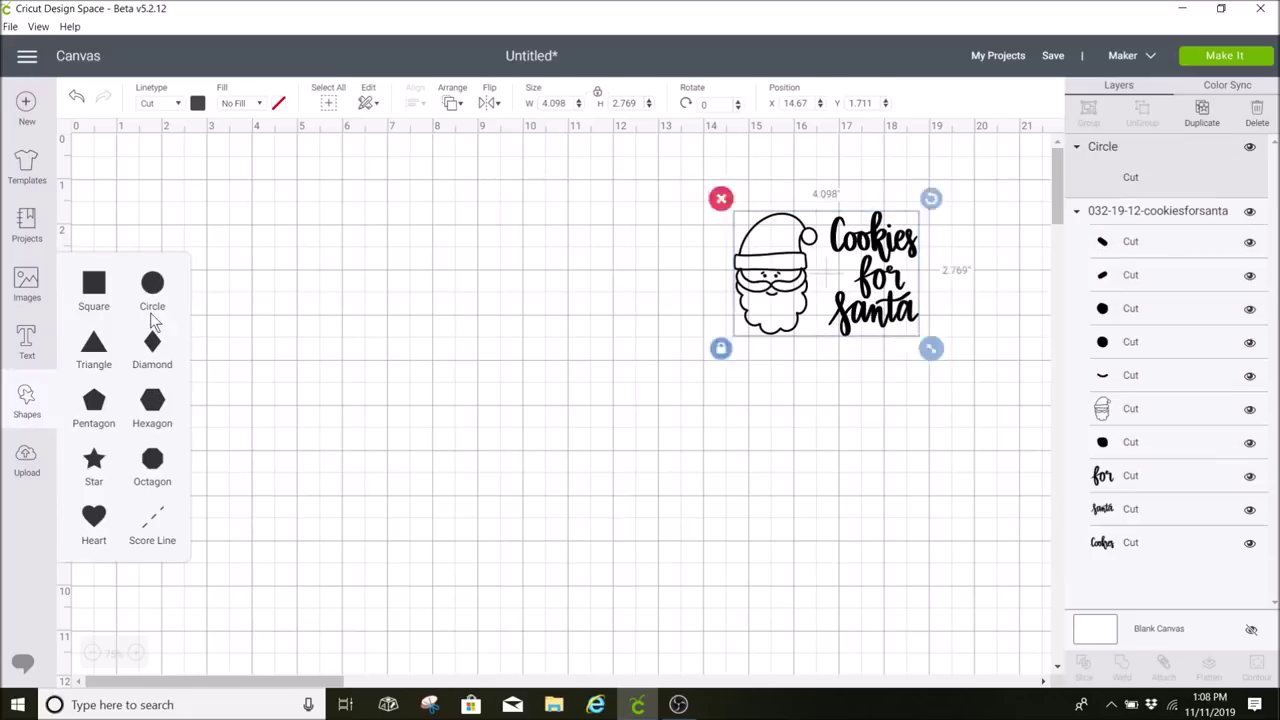
left_click_drag(340, 400, 590, 498)
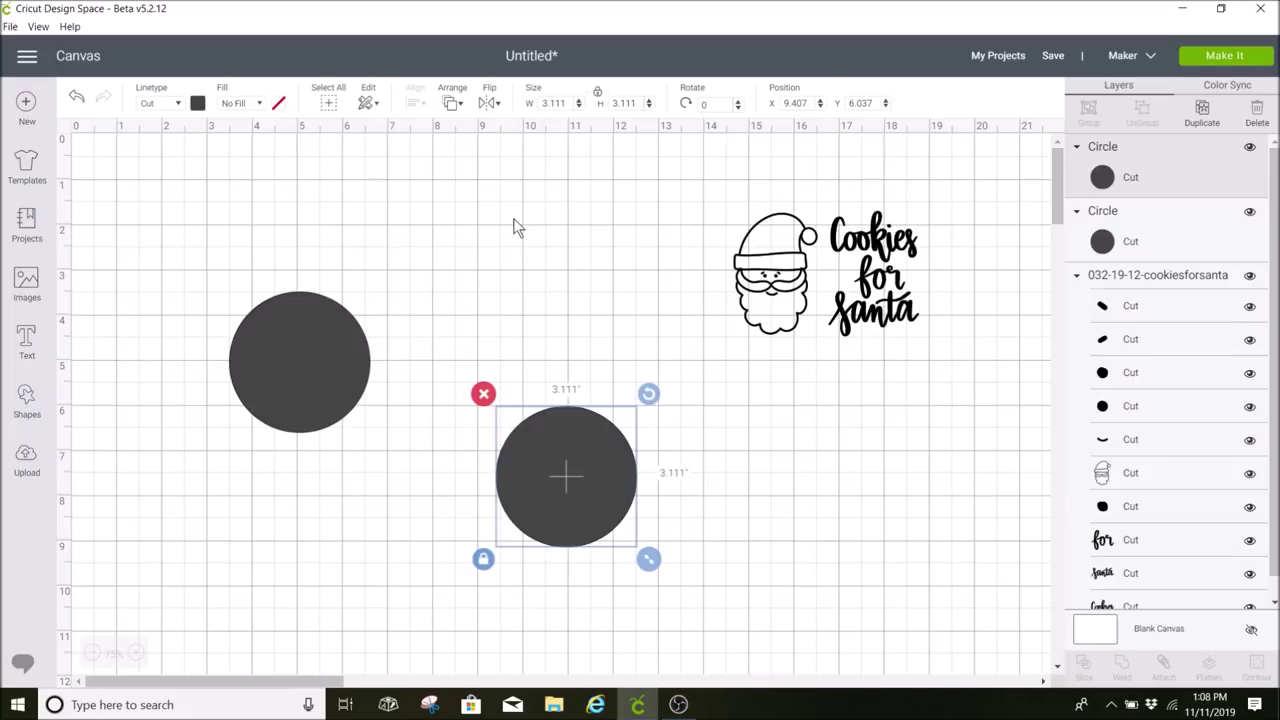
left_click(549, 103)
type("10.6")
key("Return")
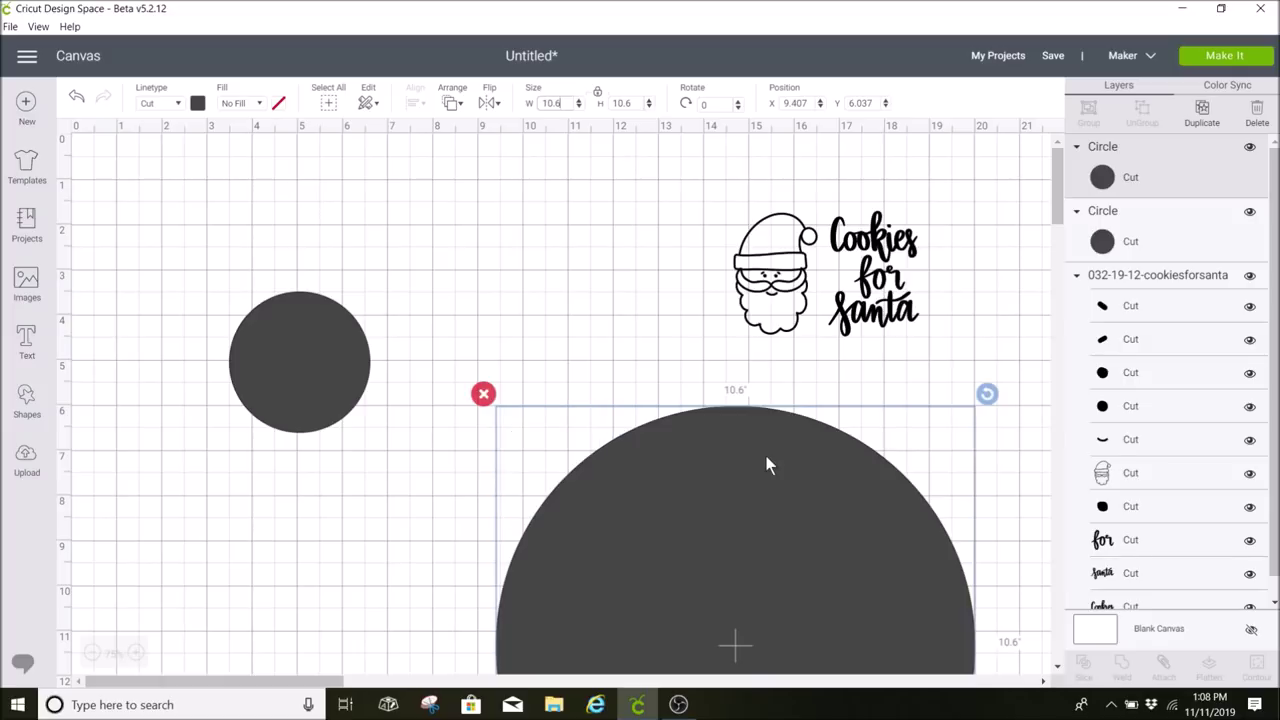
left_click(197, 104)
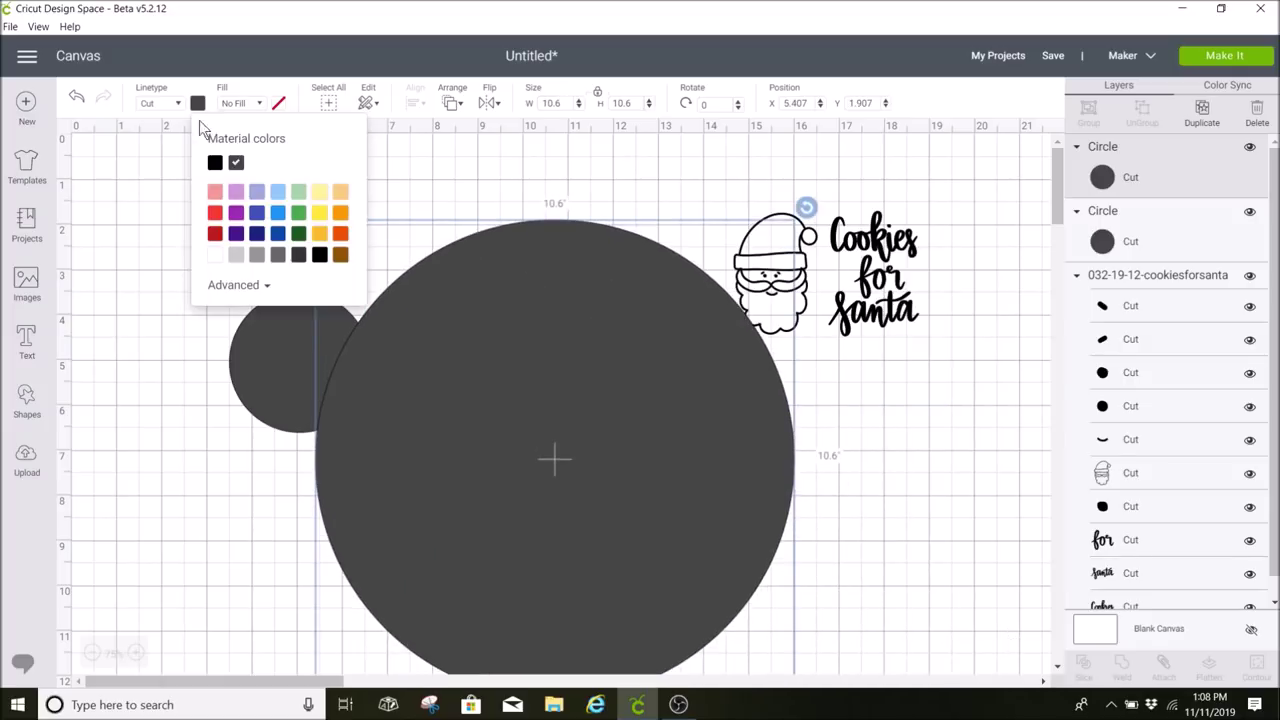
left_click(215, 256)
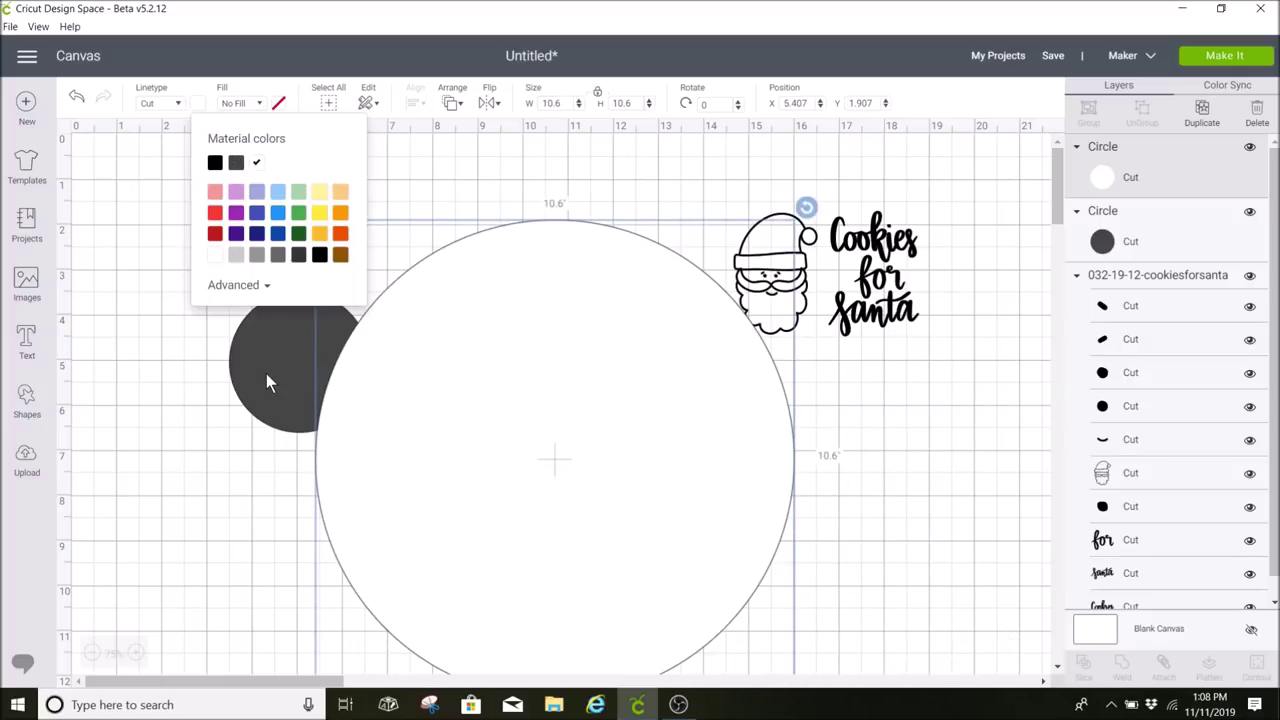
Step: Place the dark circle over the big white circle, sending the white one to the back
left_click_drag(266, 383, 435, 421)
right_click(545, 436)
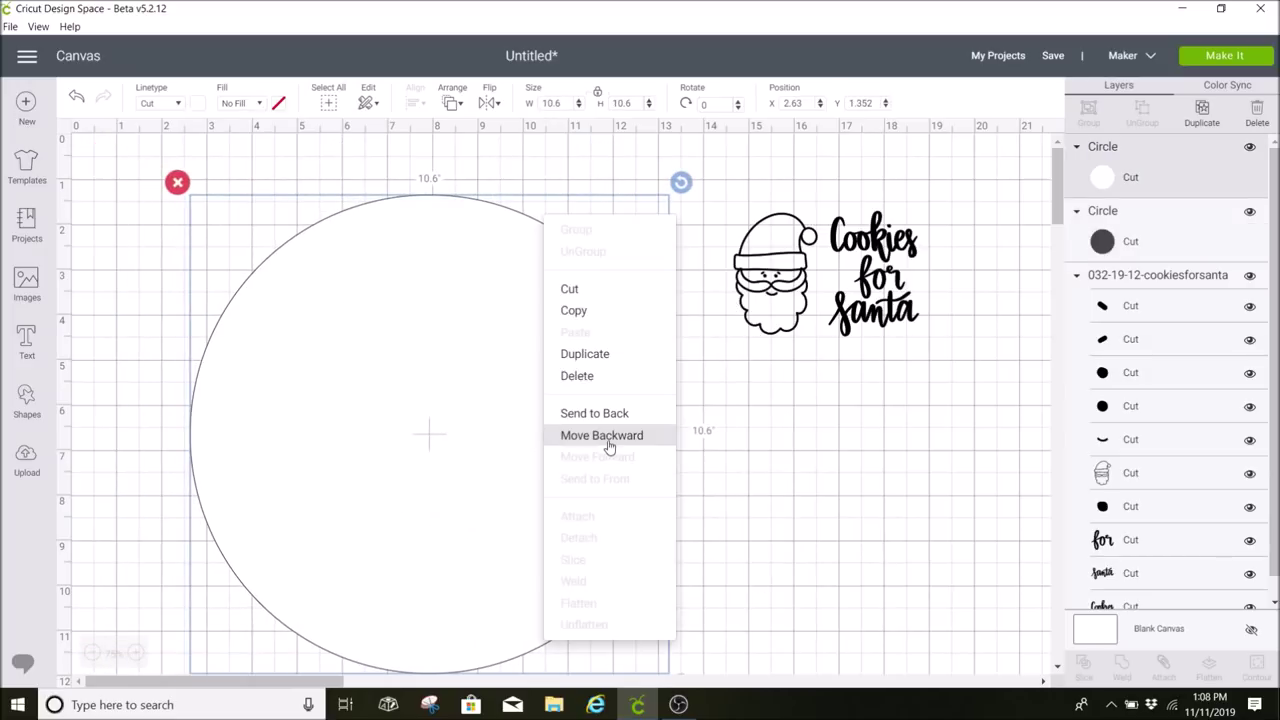
left_click(612, 413)
left_click_drag(570, 428, 416, 404)
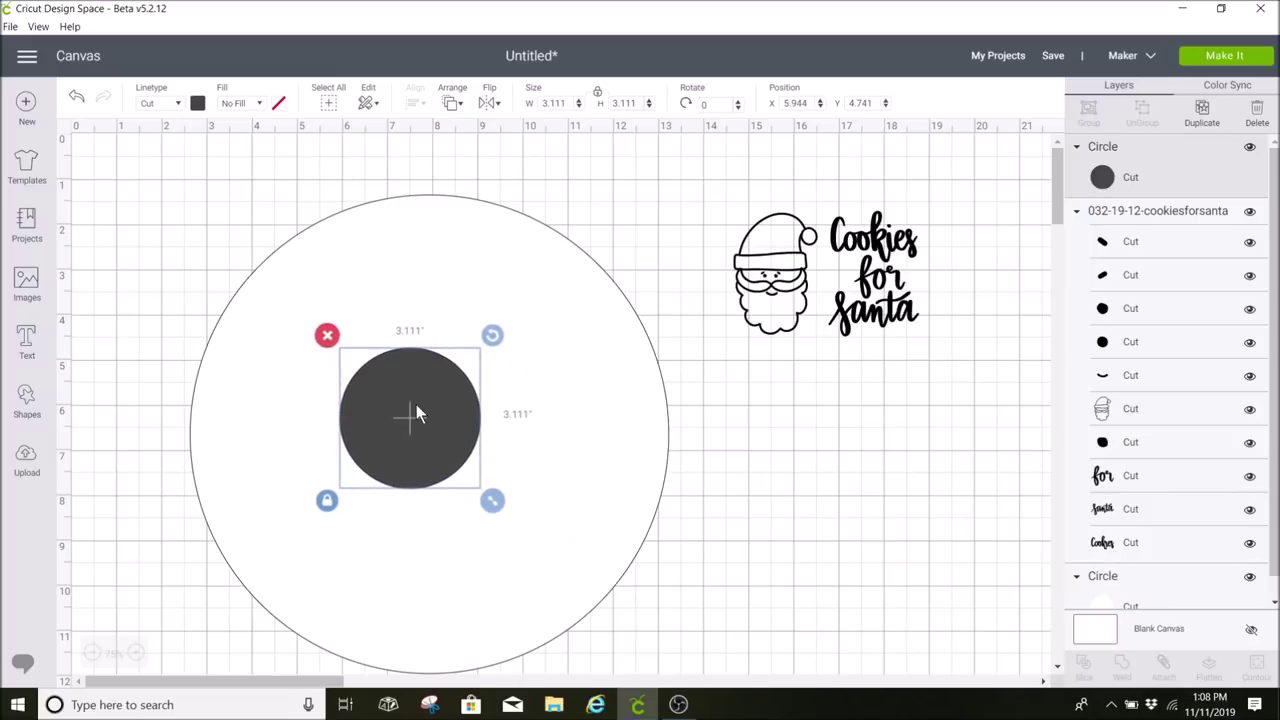
left_click_drag(417, 404, 480, 398)
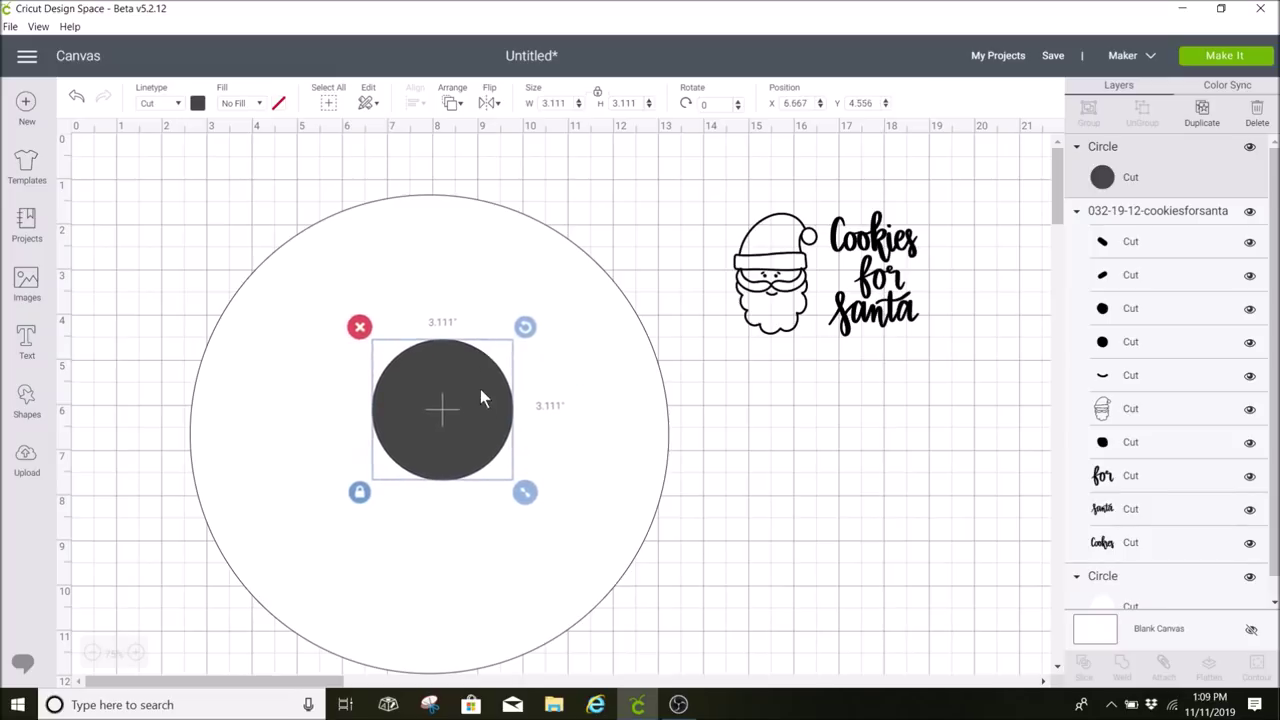
Step: Resize the inner circle to 6.5 inches, make it white, and select both circles for alignment
left_click(558, 104)
type("6.5")
key("Return")
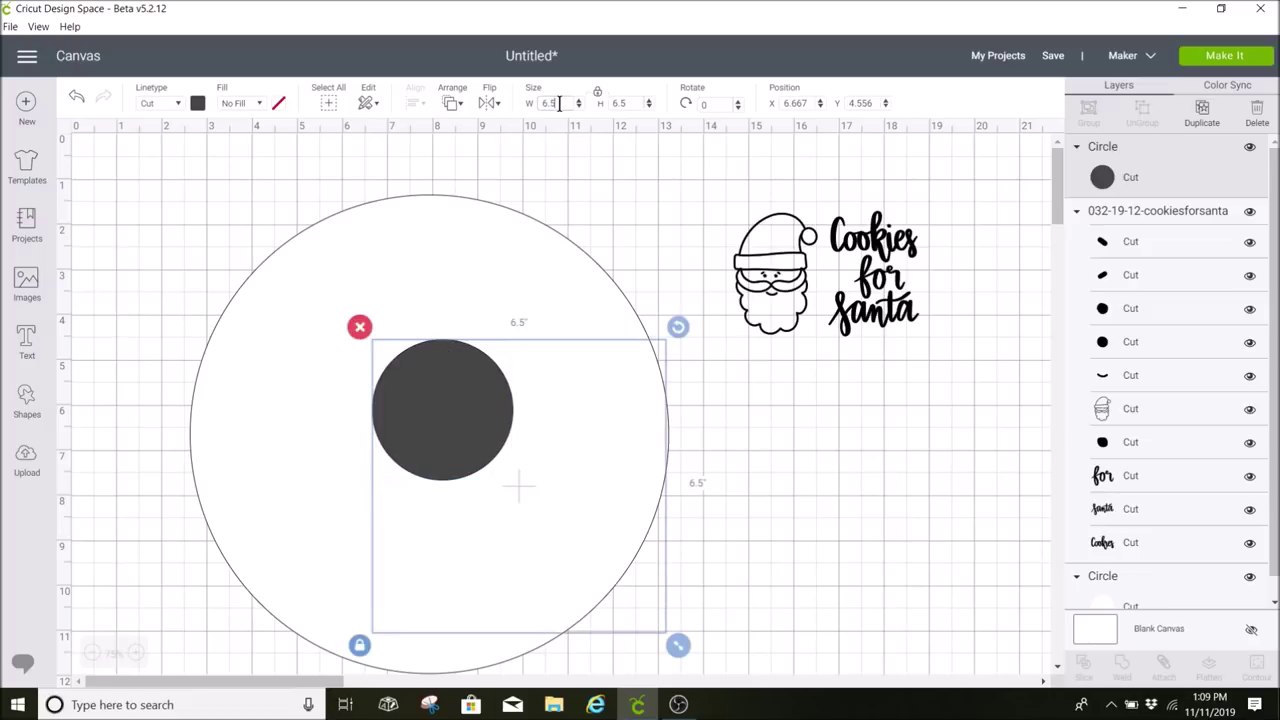
left_click_drag(561, 369, 495, 403)
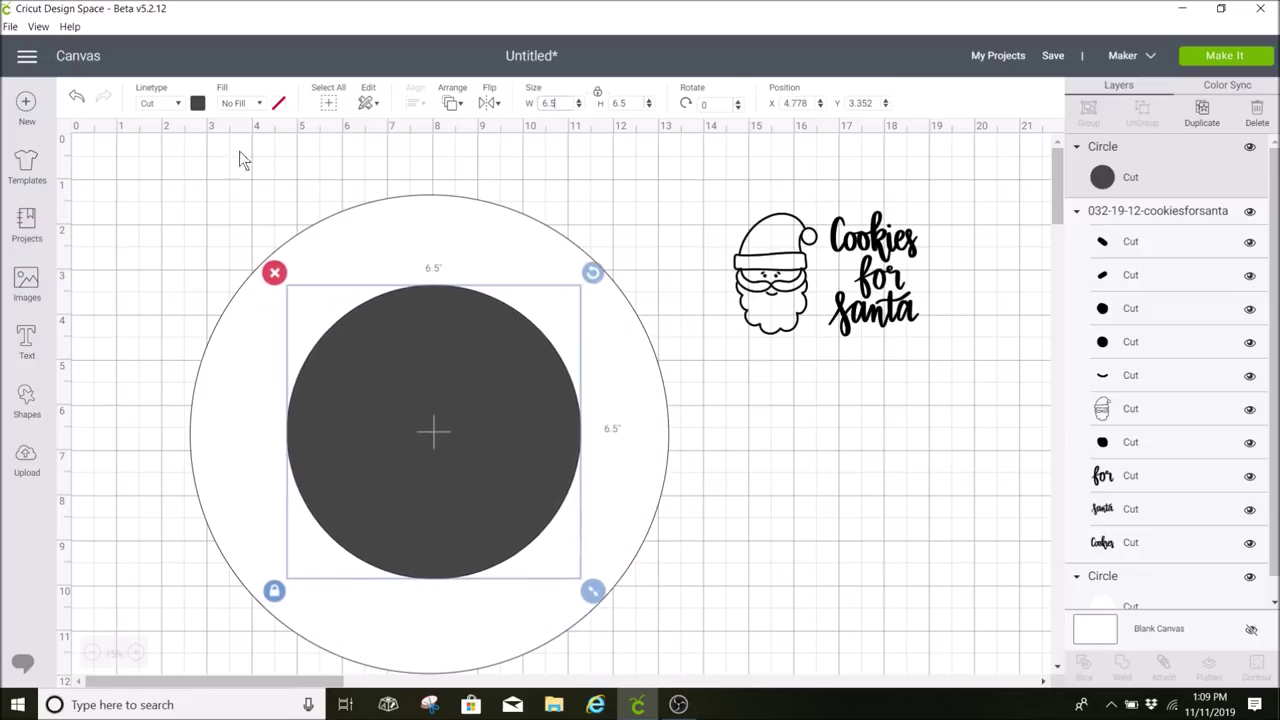
left_click(198, 104)
left_click(215, 257)
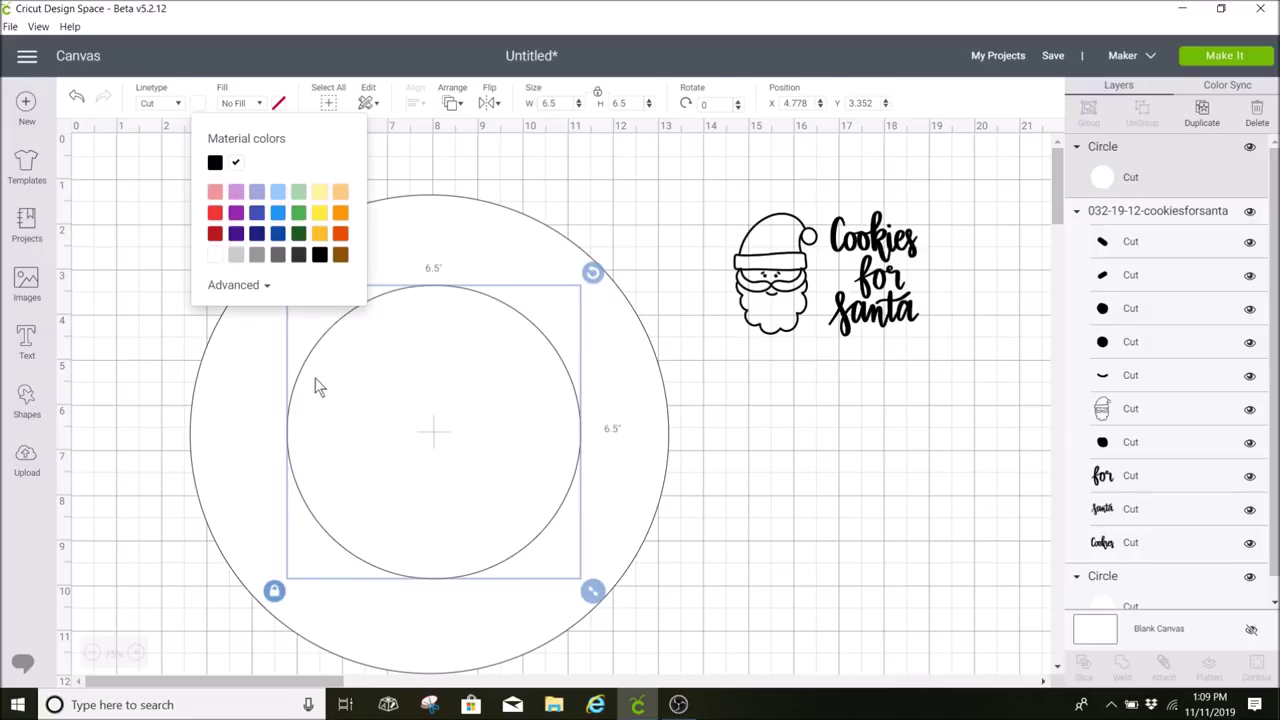
left_click(119, 303)
left_click_drag(133, 230, 503, 391)
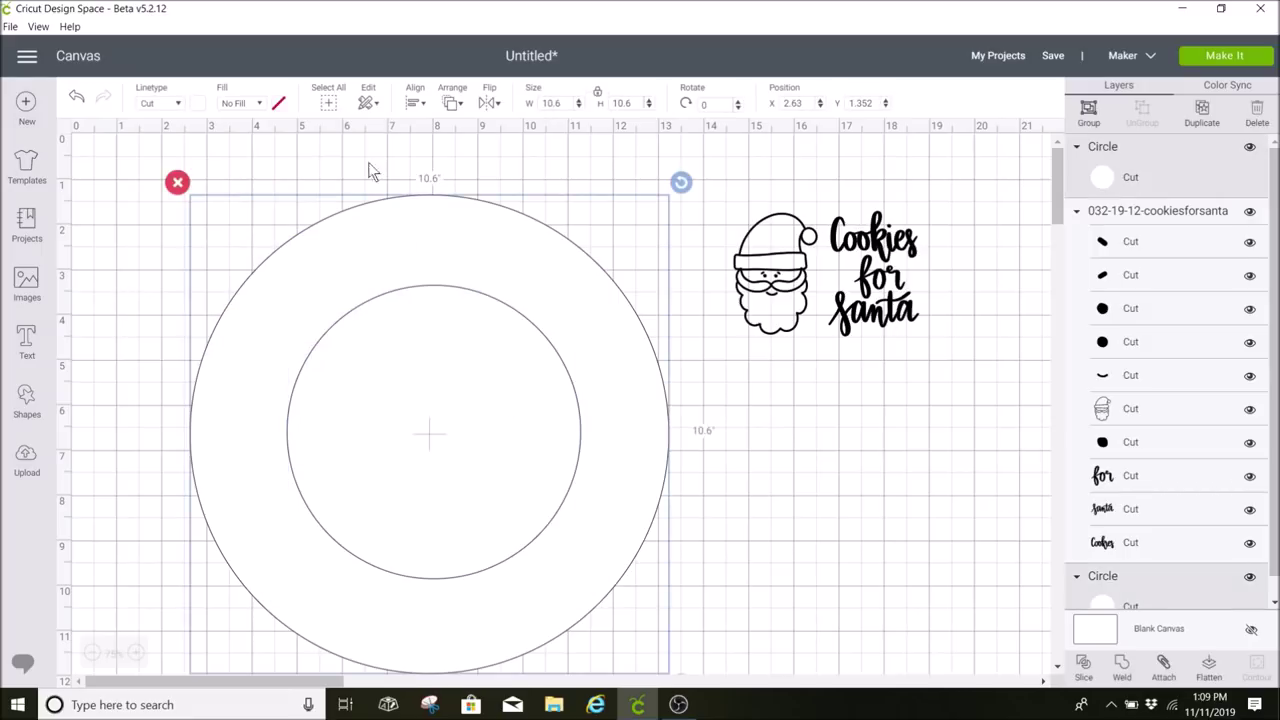
left_click(418, 107)
Step: Centre the 6.5-inch circle within the 10.6-inch circle, then select the Santa image
left_click(490, 288)
left_click(736, 152)
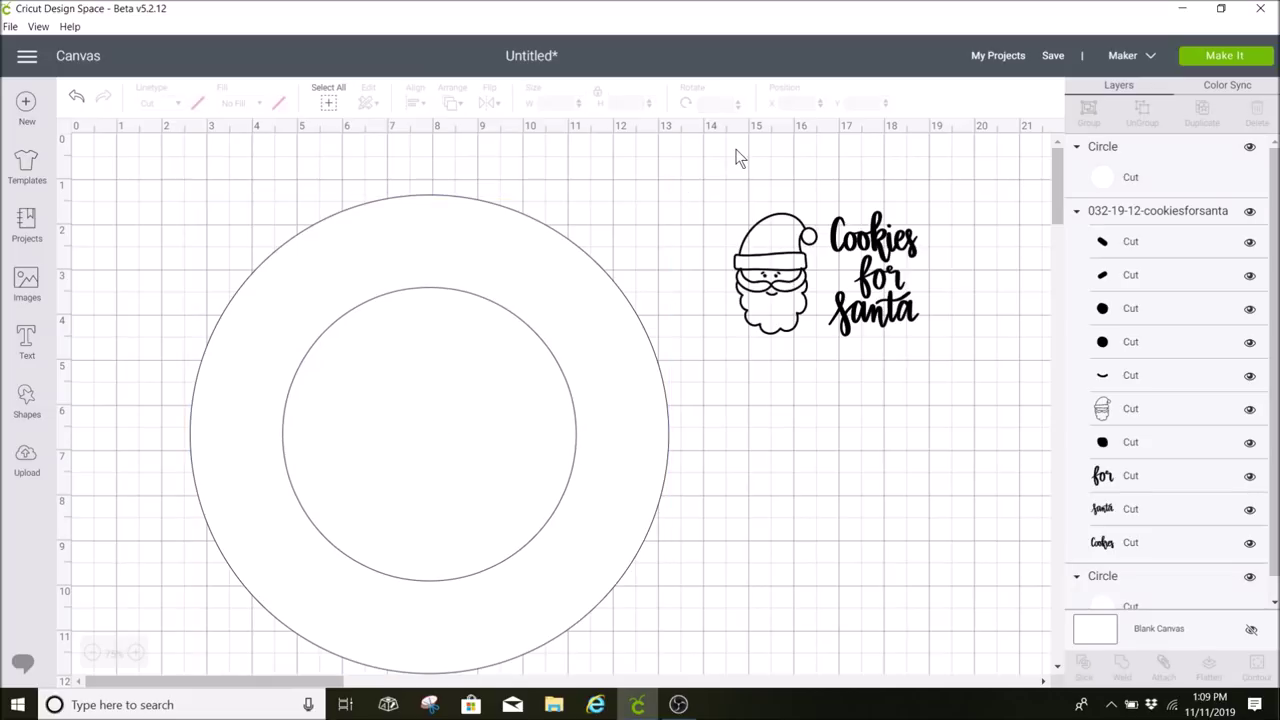
left_click(780, 262)
left_click(878, 345)
left_click(836, 290)
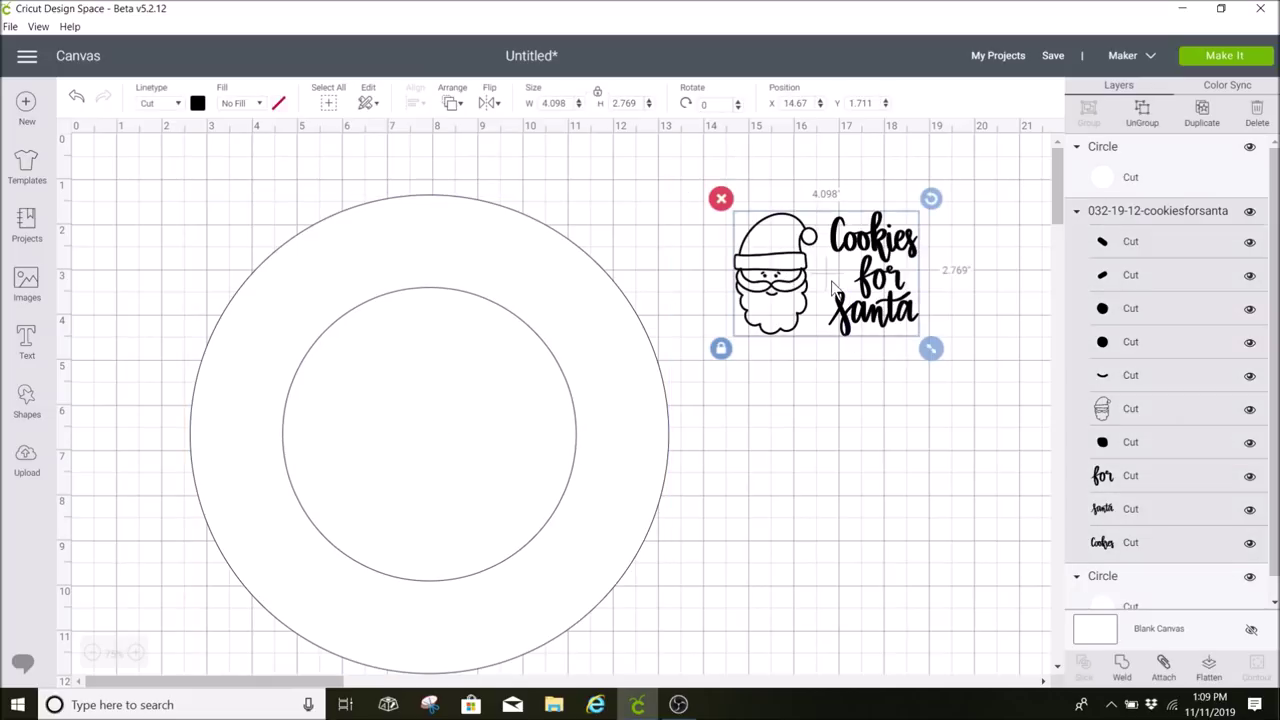
Step: Ungroup the Santa image and regroup the face's layers apart from the 'Cookies for santa' lettering
left_click(1143, 115)
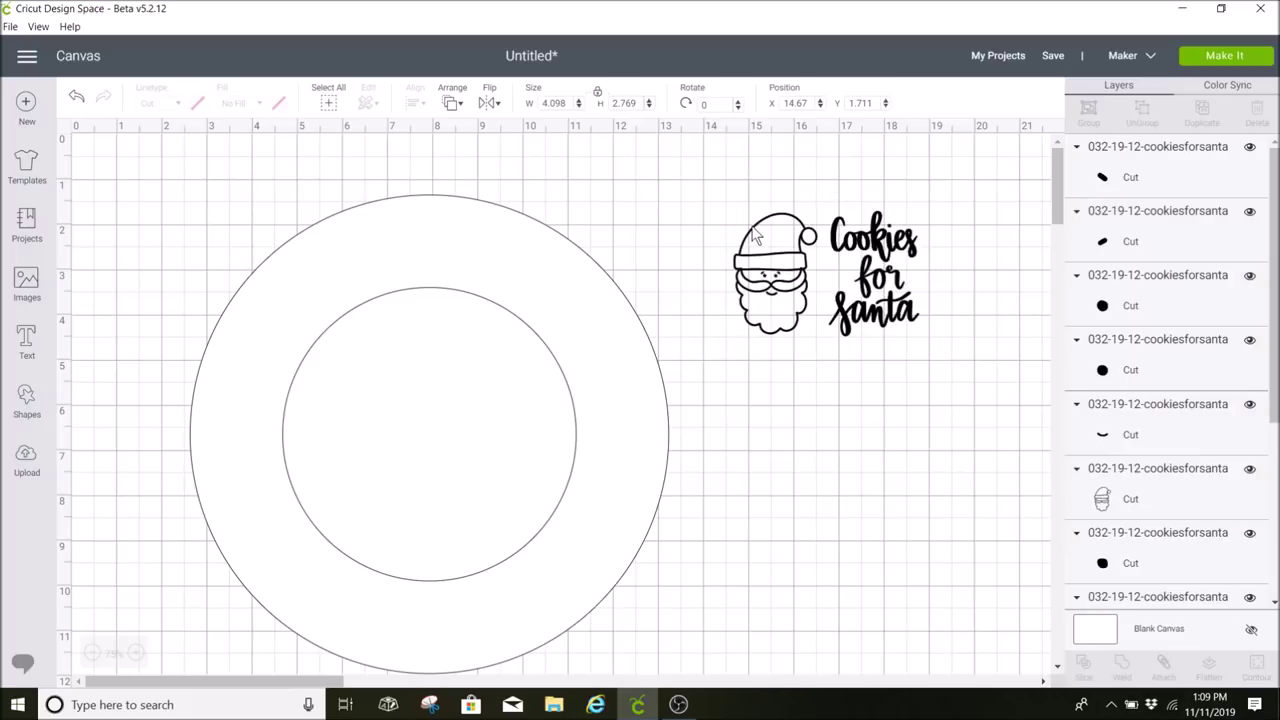
left_click_drag(860, 185, 992, 246)
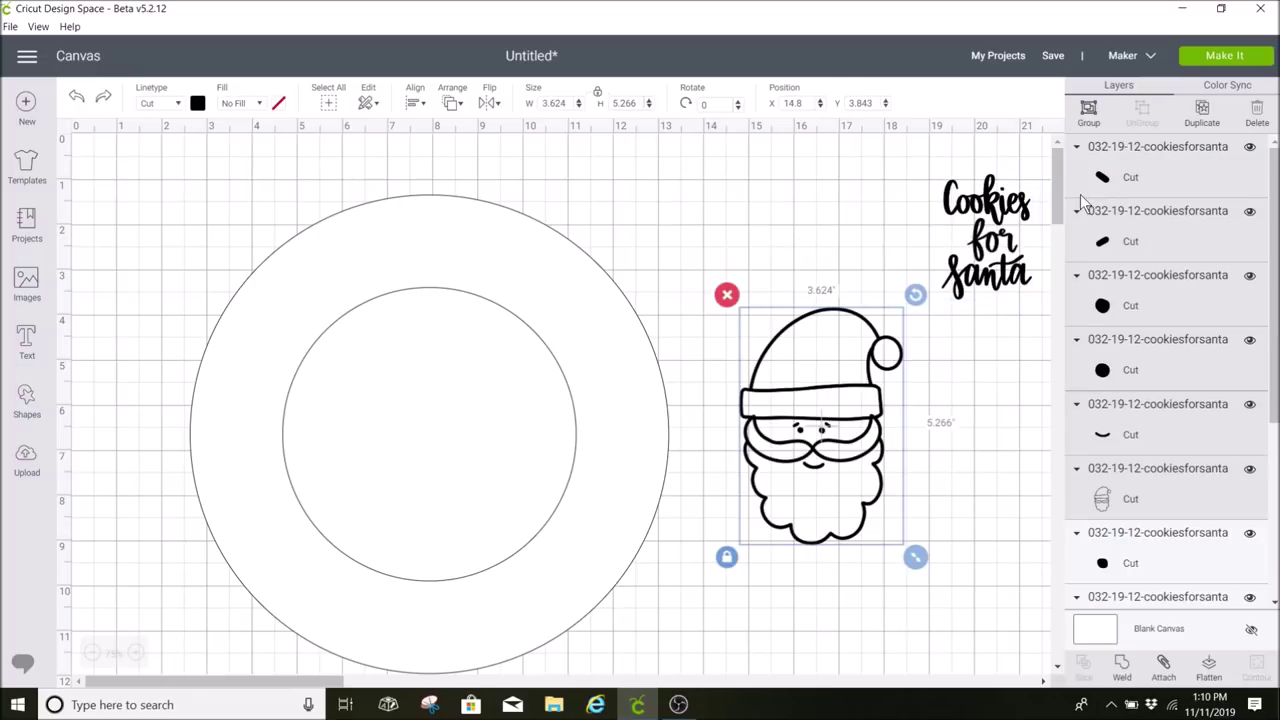
left_click(1090, 113)
Step: Move the Santa face into the circles and fine-tune its size and position
left_click_drag(846, 485, 757, 494)
mouse_move(839, 570)
left_mouse_down()
mouse_move(912, 635)
mouse_move(835, 565)
left_mouse_up()
left_click_drag(692, 503, 454, 505)
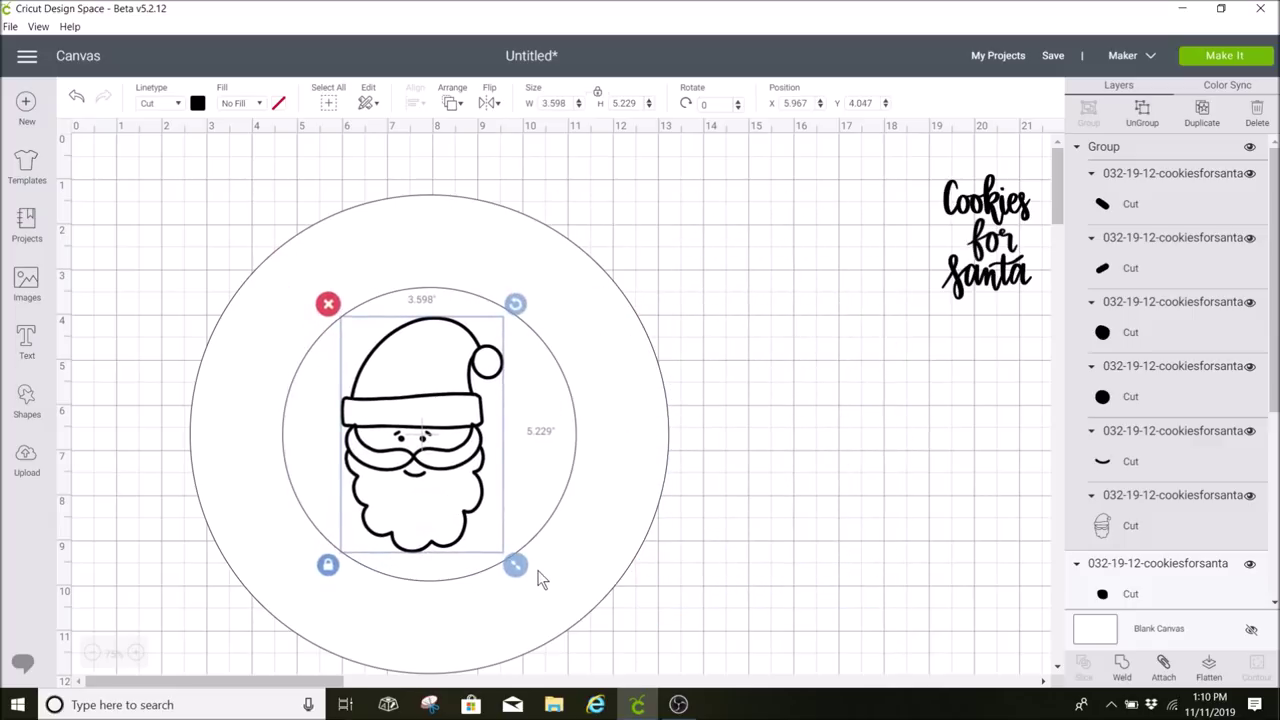
left_click_drag(517, 566, 508, 554)
left_click_drag(448, 500, 460, 506)
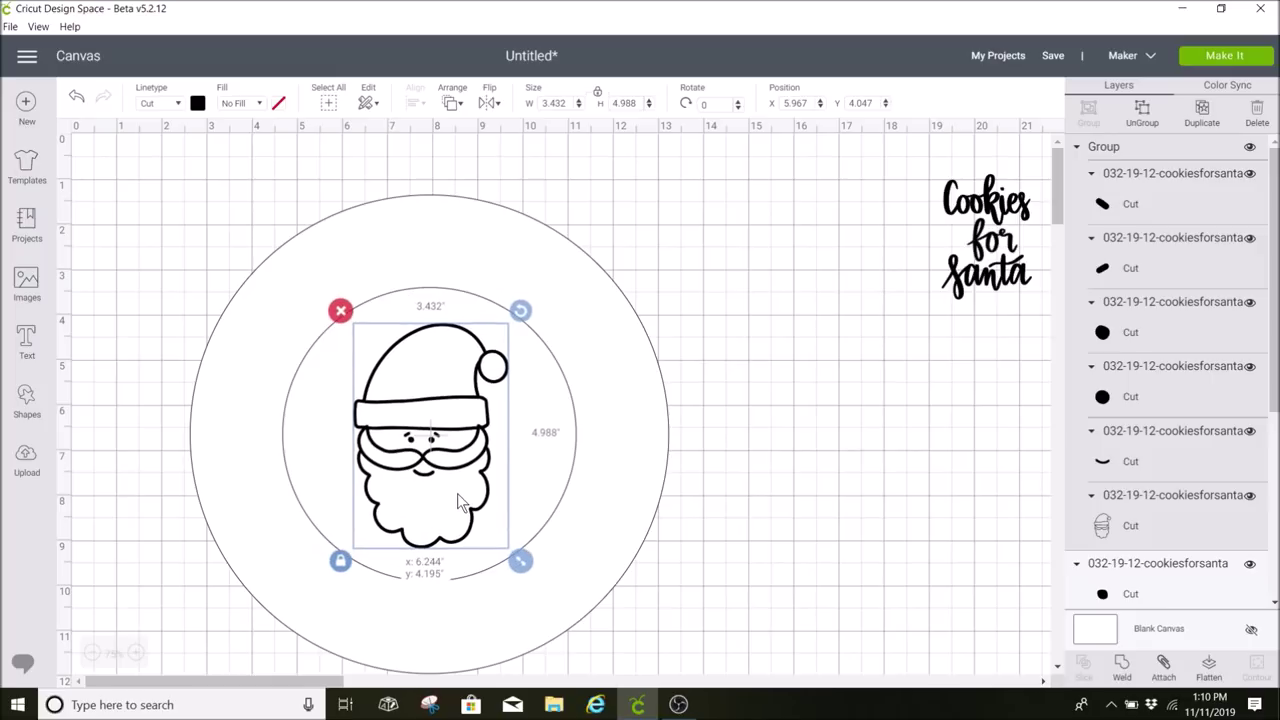
left_click_drag(522, 556, 529, 572)
left_click_drag(455, 505, 450, 499)
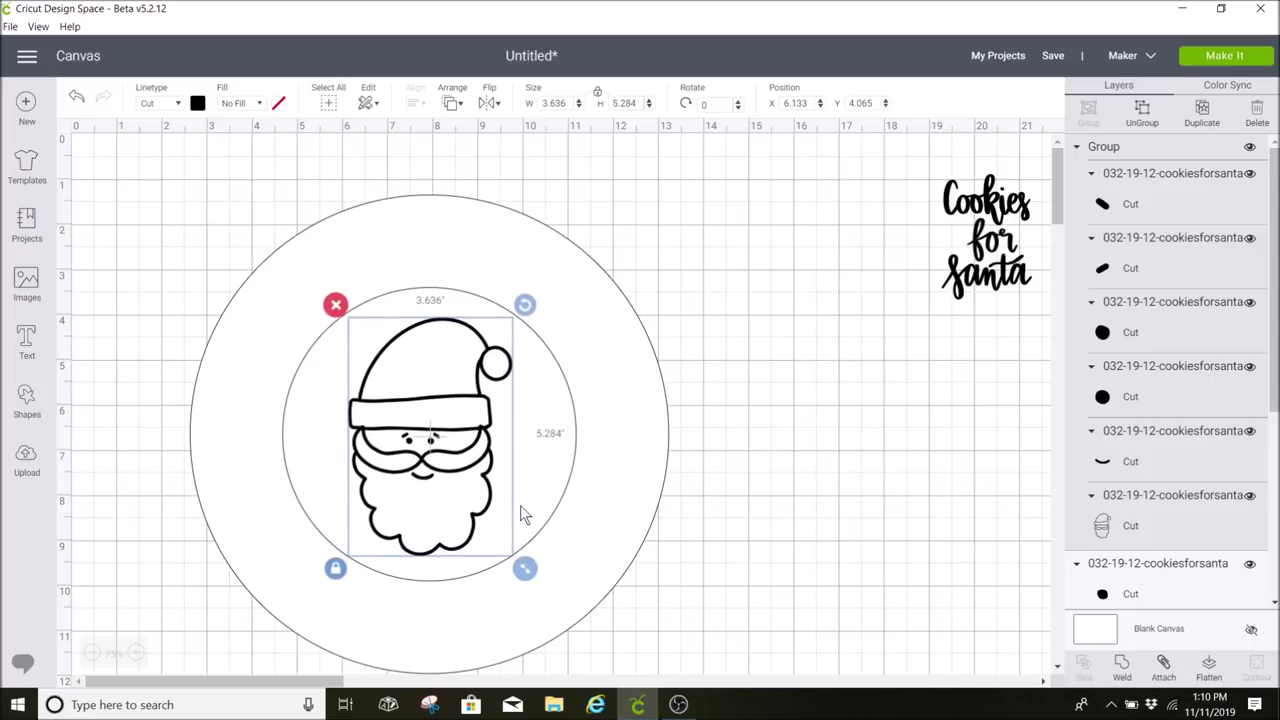
Step: Centre-align the Santa face with the plate circles, then select the Santa and outer circle
left_click(563, 416)
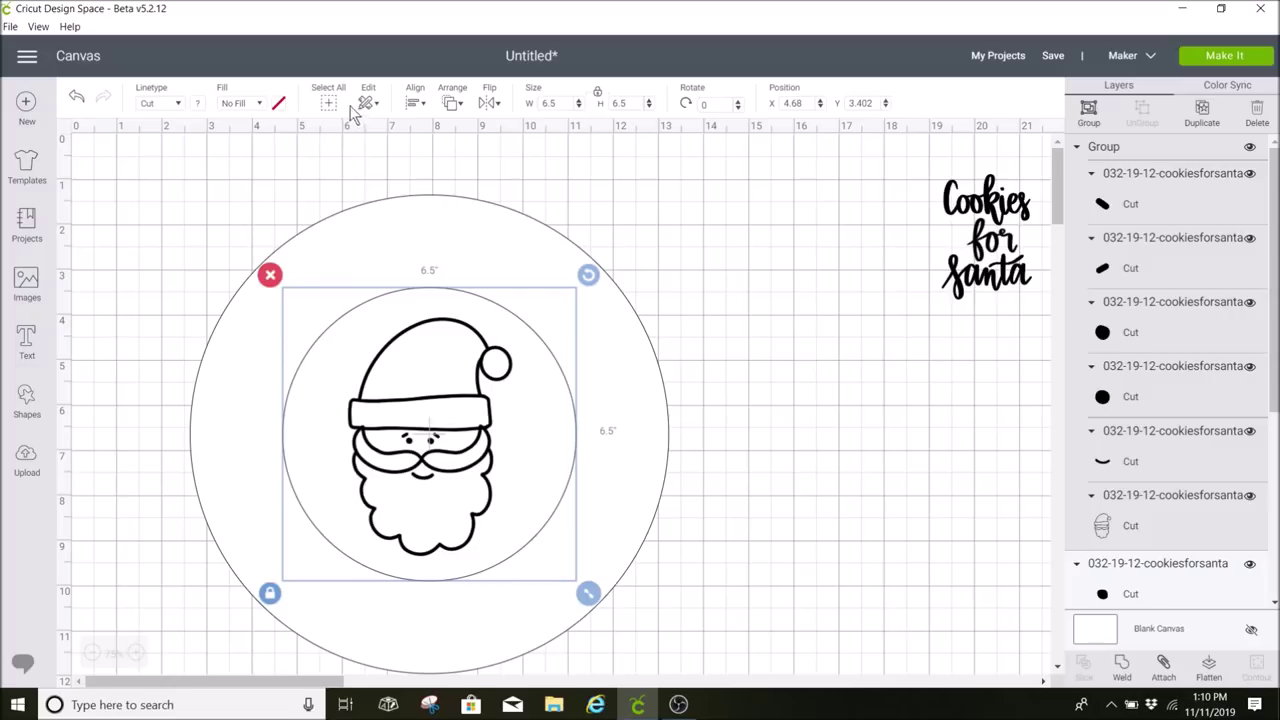
left_click(412, 103)
left_click(455, 292)
left_click(871, 421)
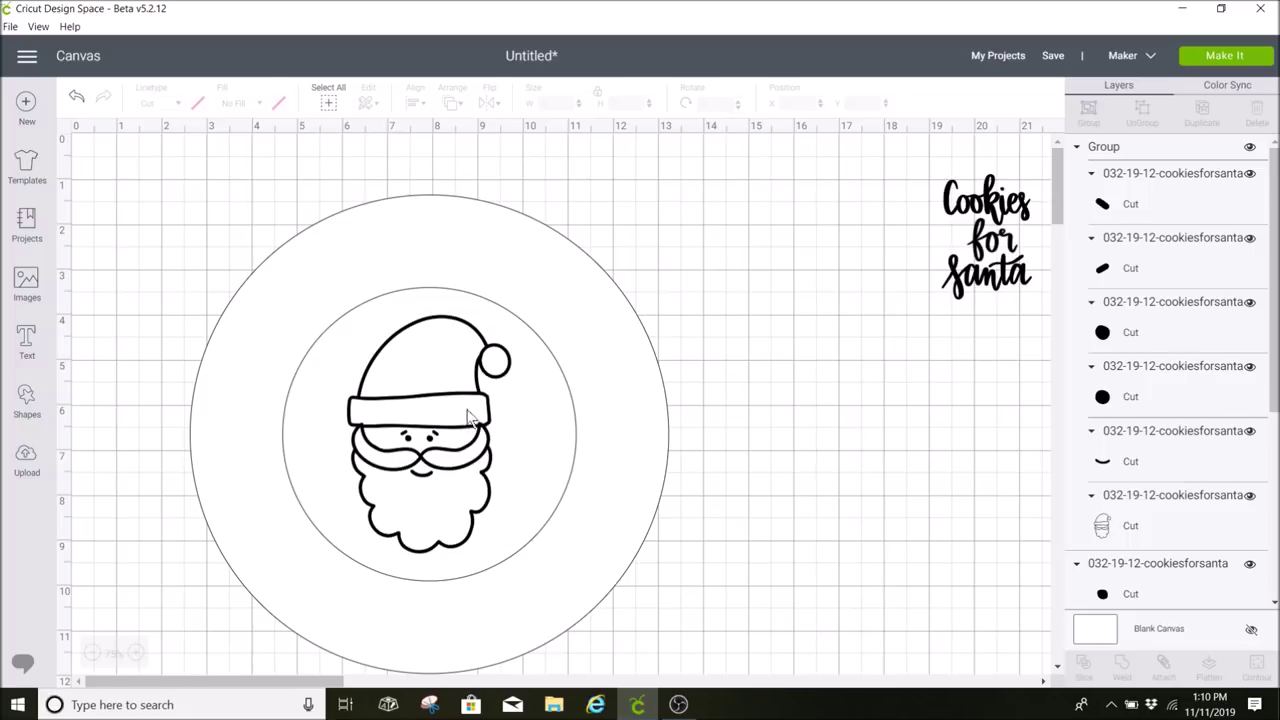
left_click(418, 500)
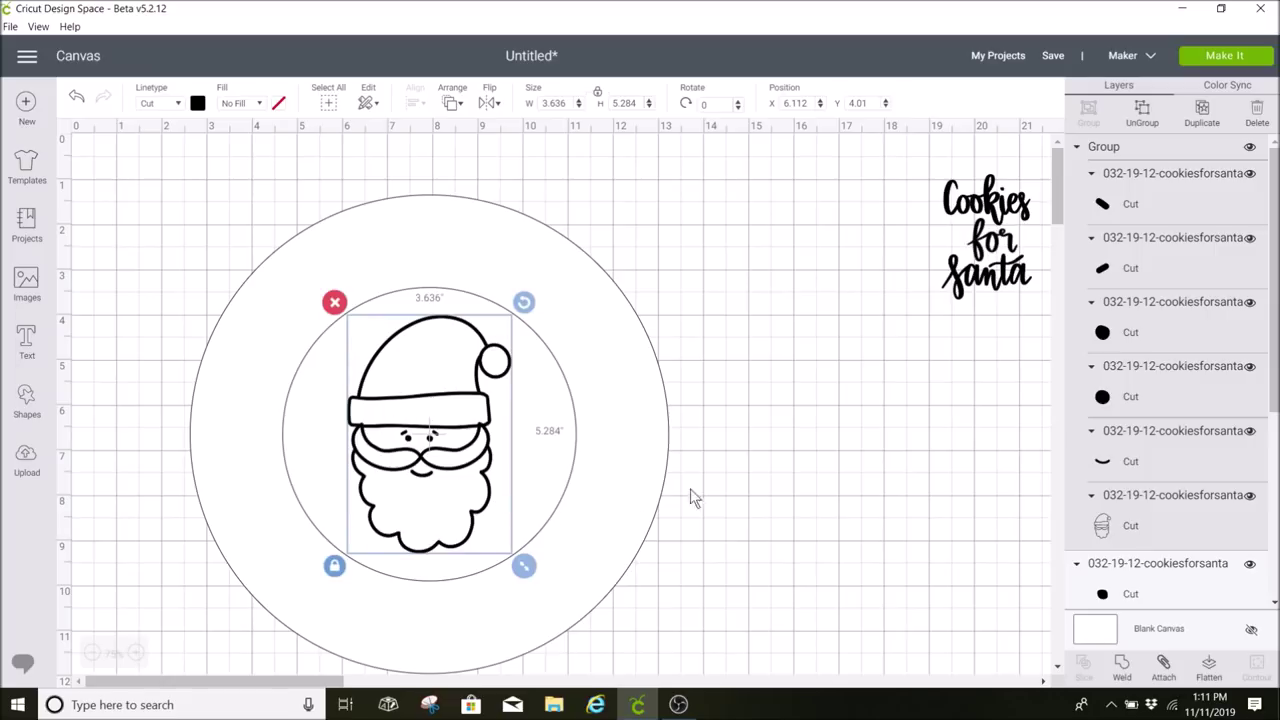
left_click(643, 443)
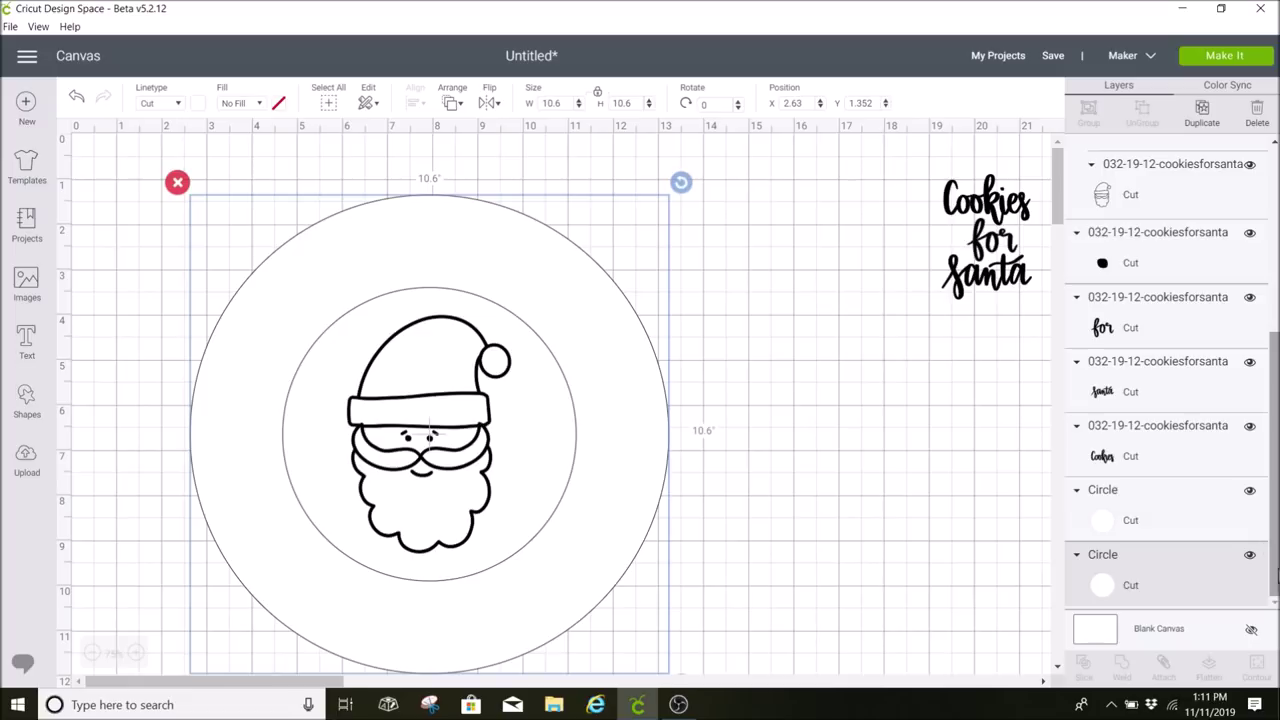
Step: Hide both plate circles, ungroup the Santa, and select its outline
left_click(1249, 554)
left_click(578, 453)
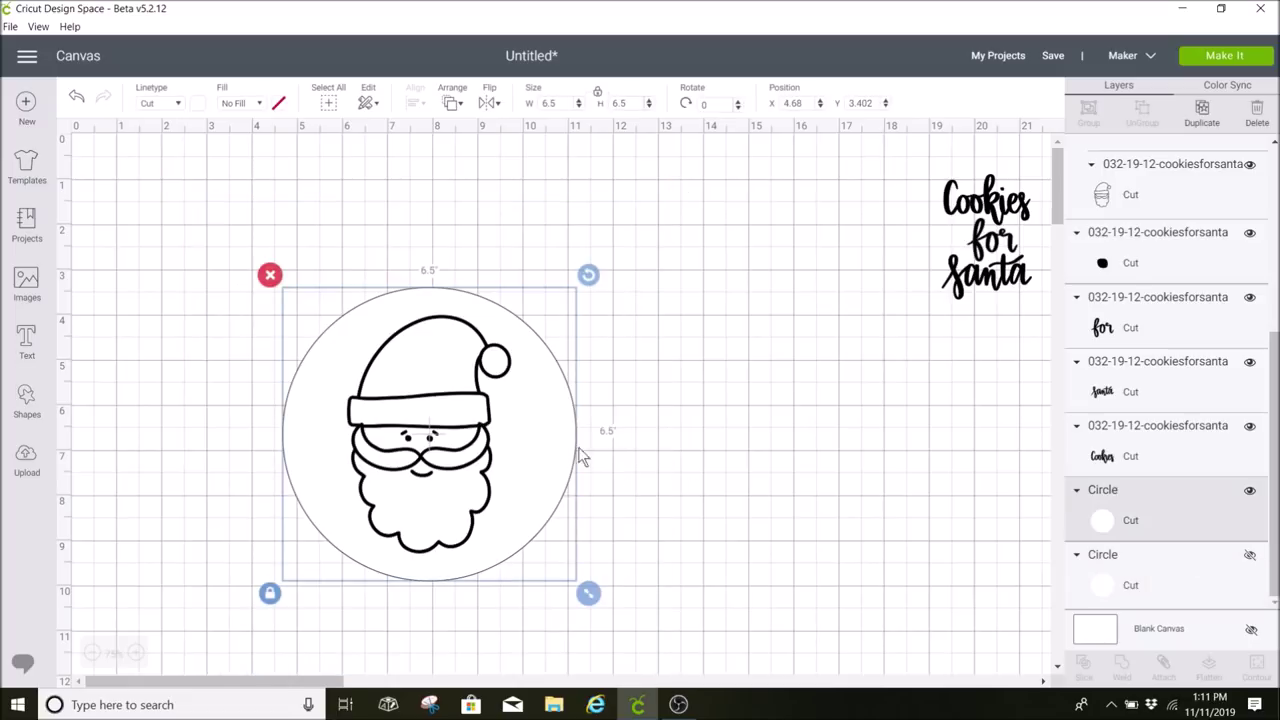
left_click(1249, 489)
left_click(1141, 118)
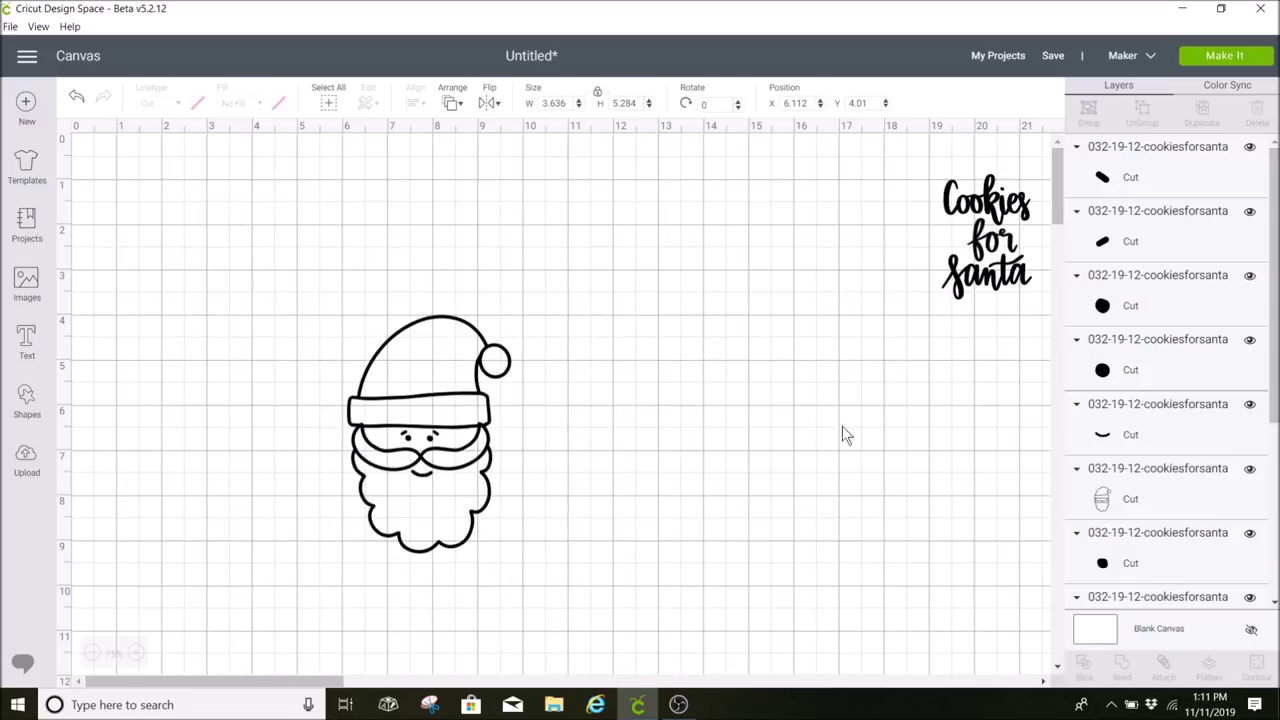
left_click(444, 493)
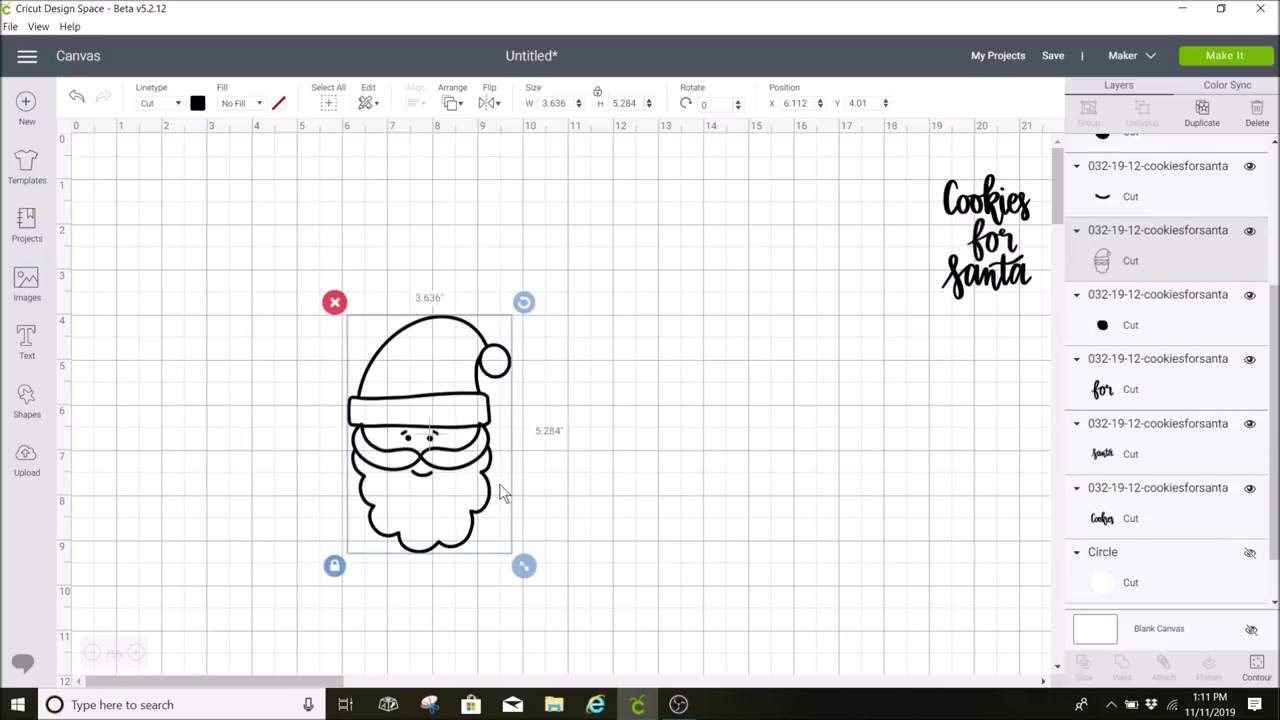
left_click_drag(470, 500, 691, 493)
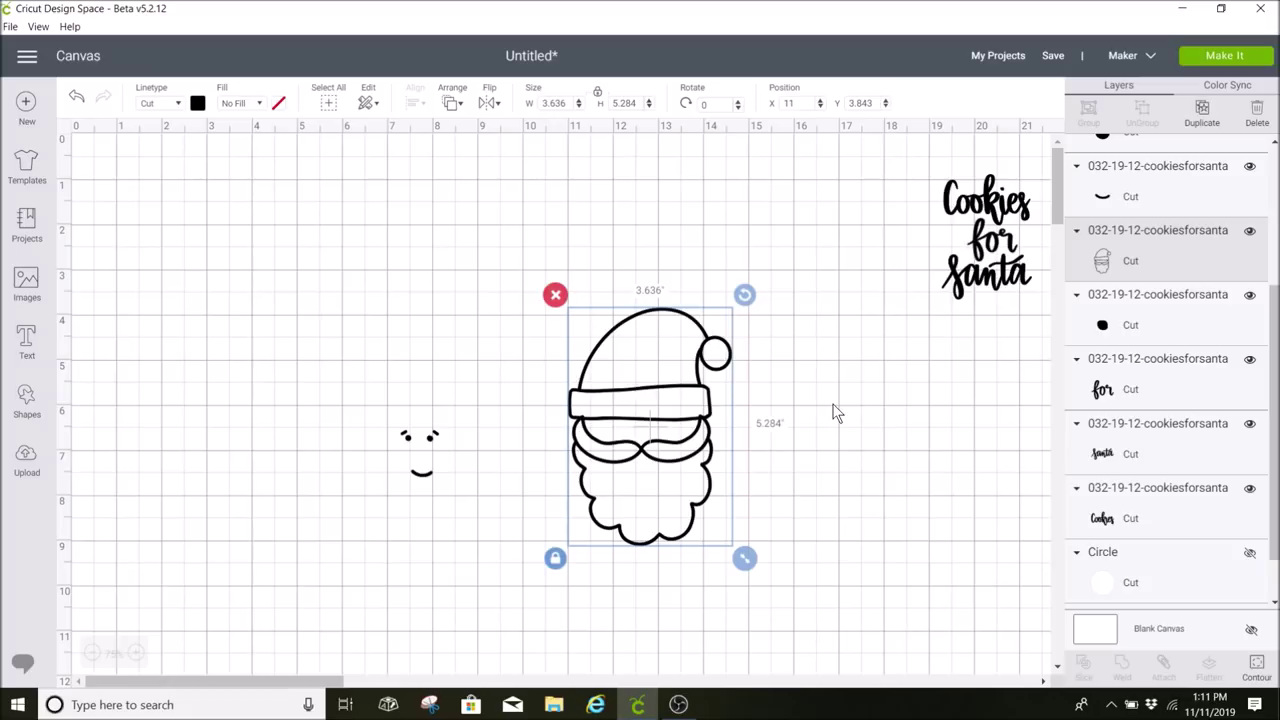
key("ctrl+z")
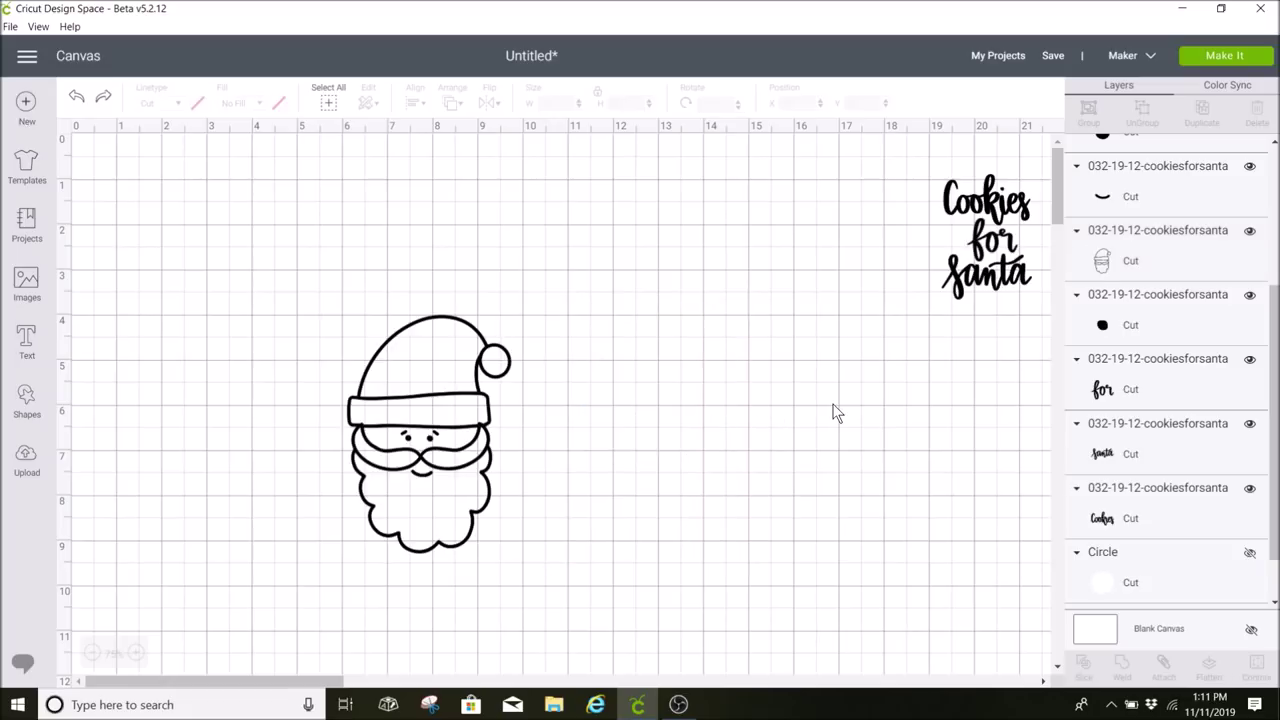
left_click(493, 502)
left_click(637, 521)
left_click(478, 512)
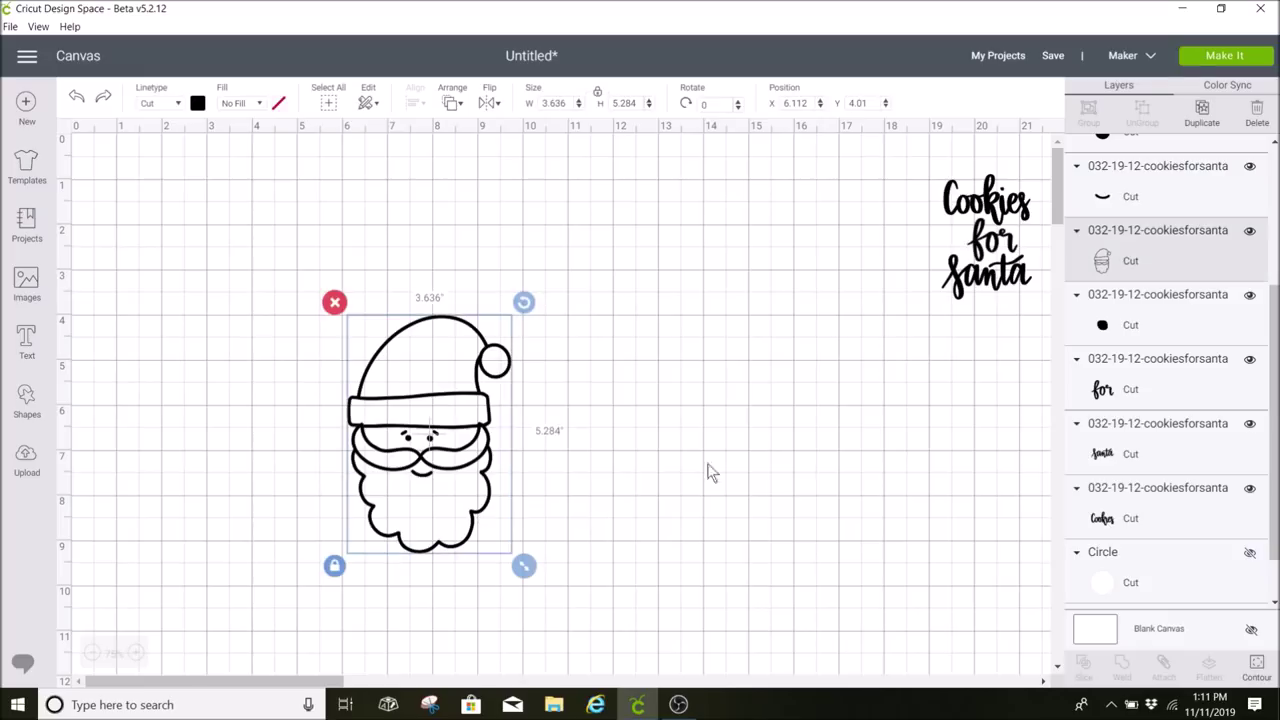
Step: Duplicate the Santa outline twice and arrange the three Santas in a row
left_click(1203, 110)
left_click_drag(586, 457, 985, 519)
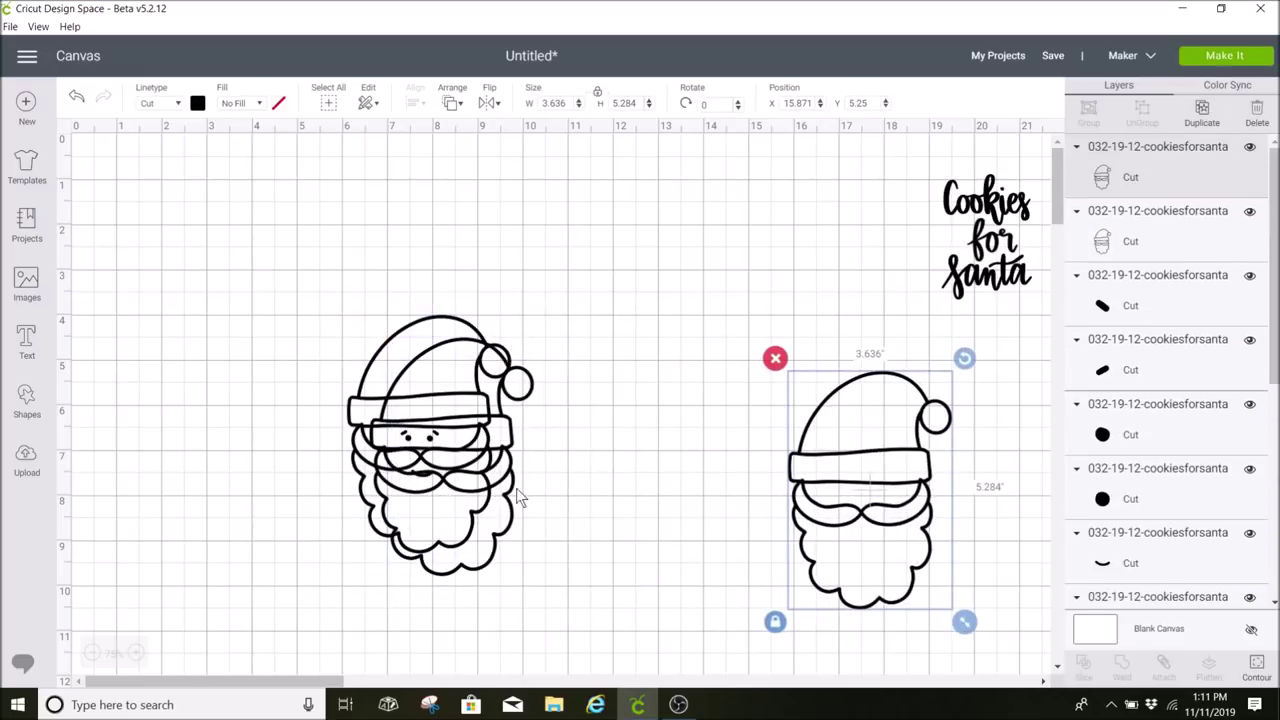
key("ctrl+d")
left_click_drag(520, 498, 577, 500)
left_click_drag(325, 284, 475, 558)
left_click_drag(478, 489, 249, 363)
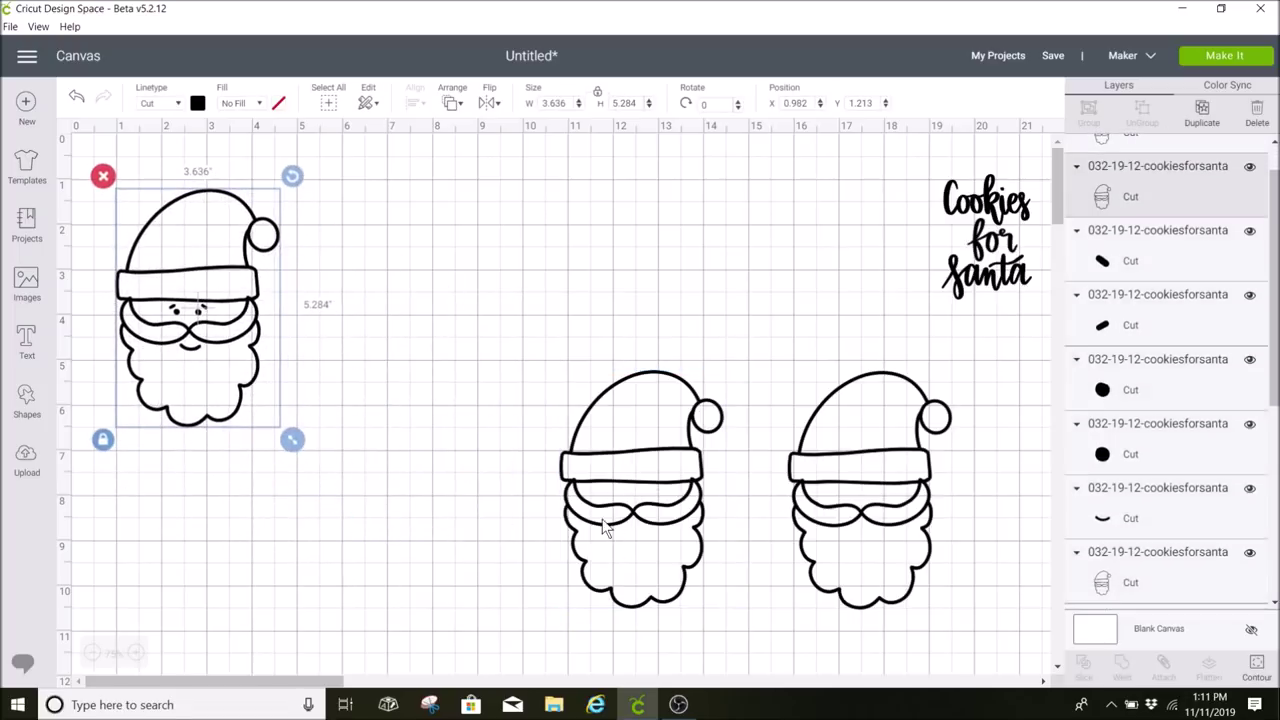
left_click_drag(604, 530, 381, 455)
left_click_drag(857, 525, 623, 471)
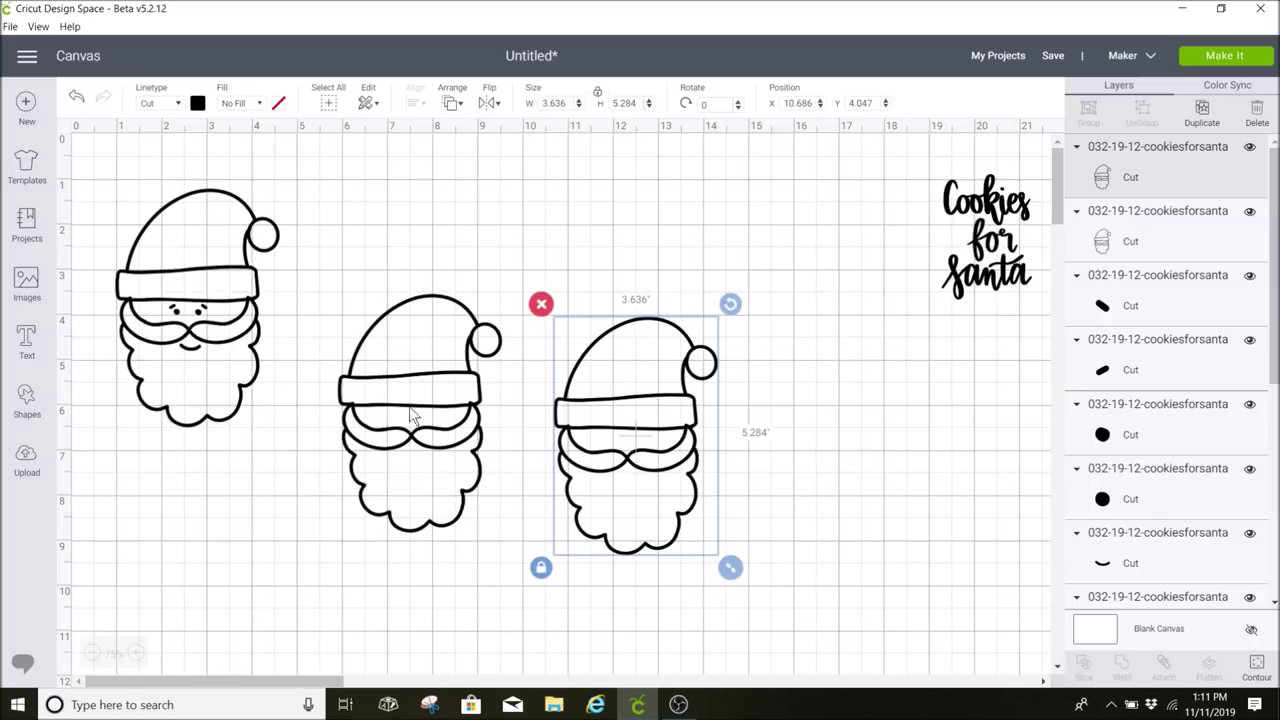
Step: Hide all of the middle Santa's contours except the beard piece
left_click(448, 405)
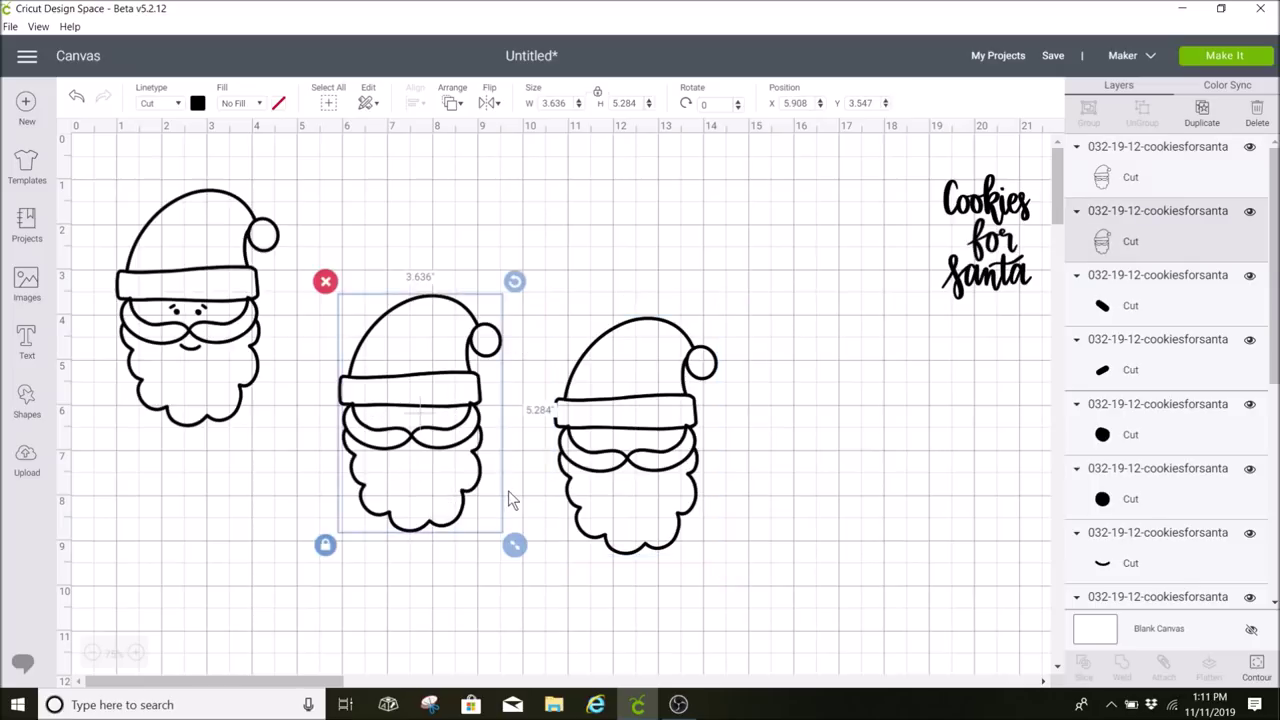
left_click(1252, 672)
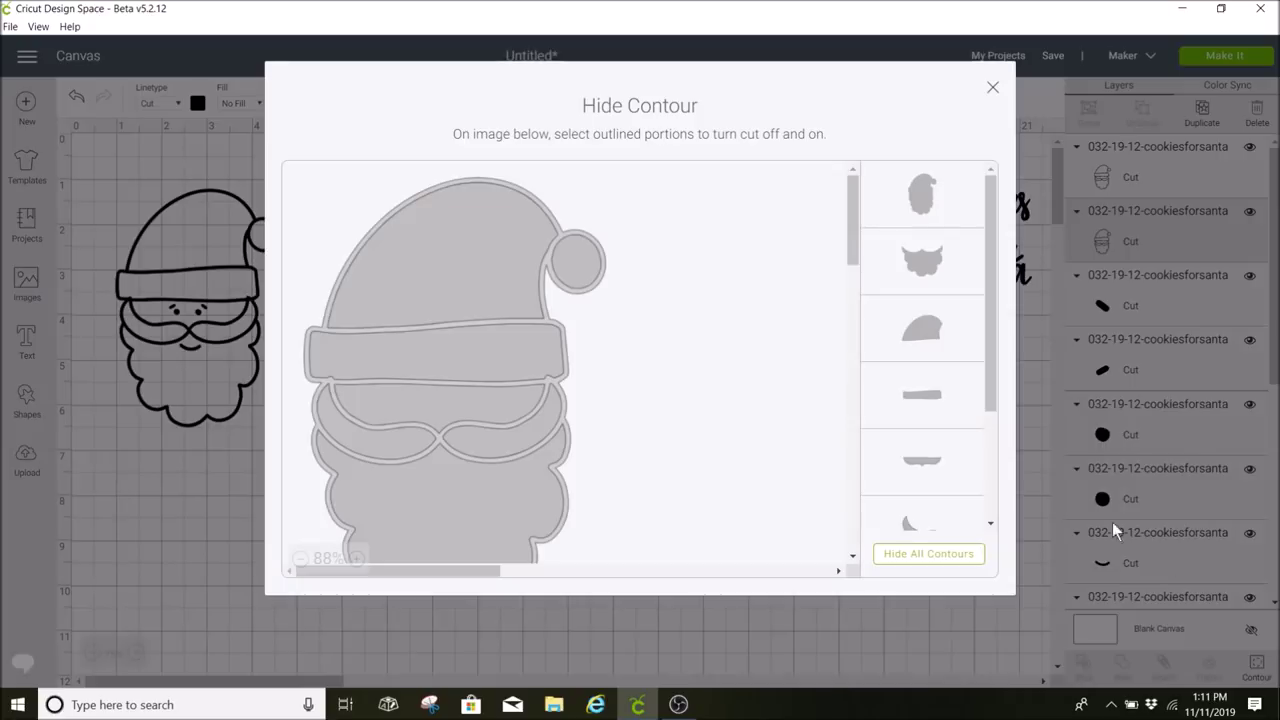
left_click(953, 566)
scroll(519, 426, "down", 2)
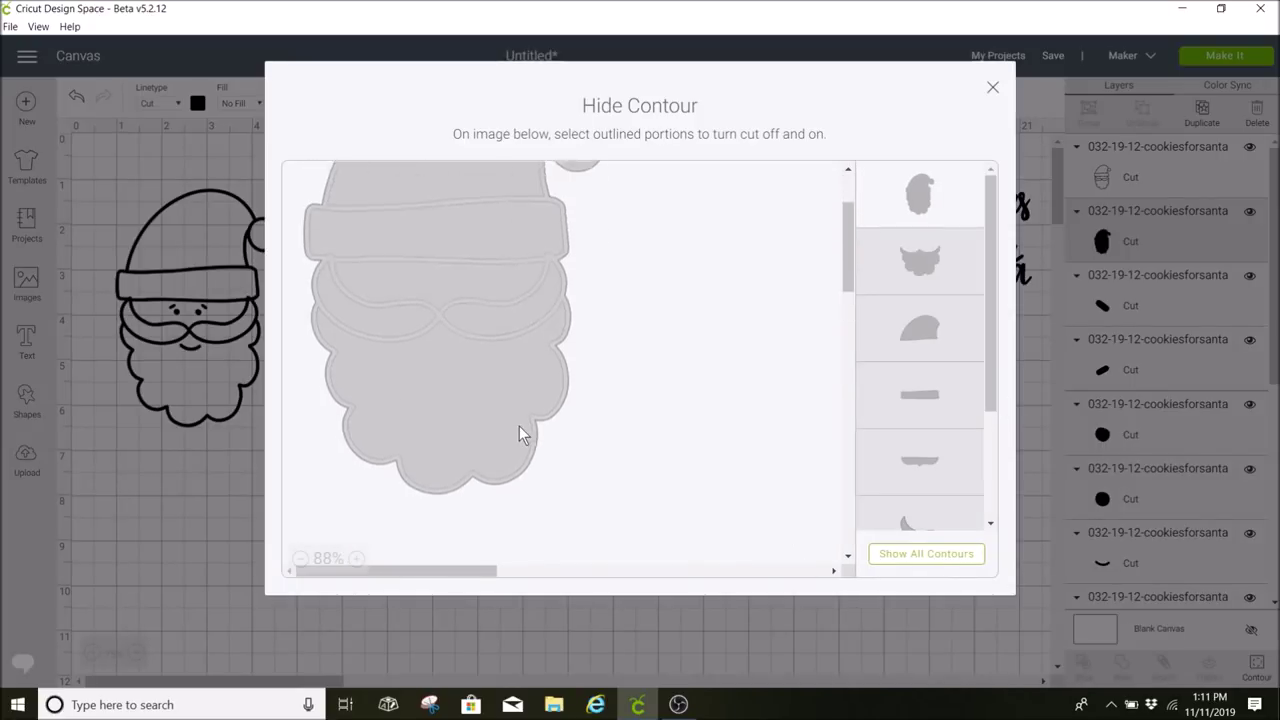
scroll(519, 426, "up", 1)
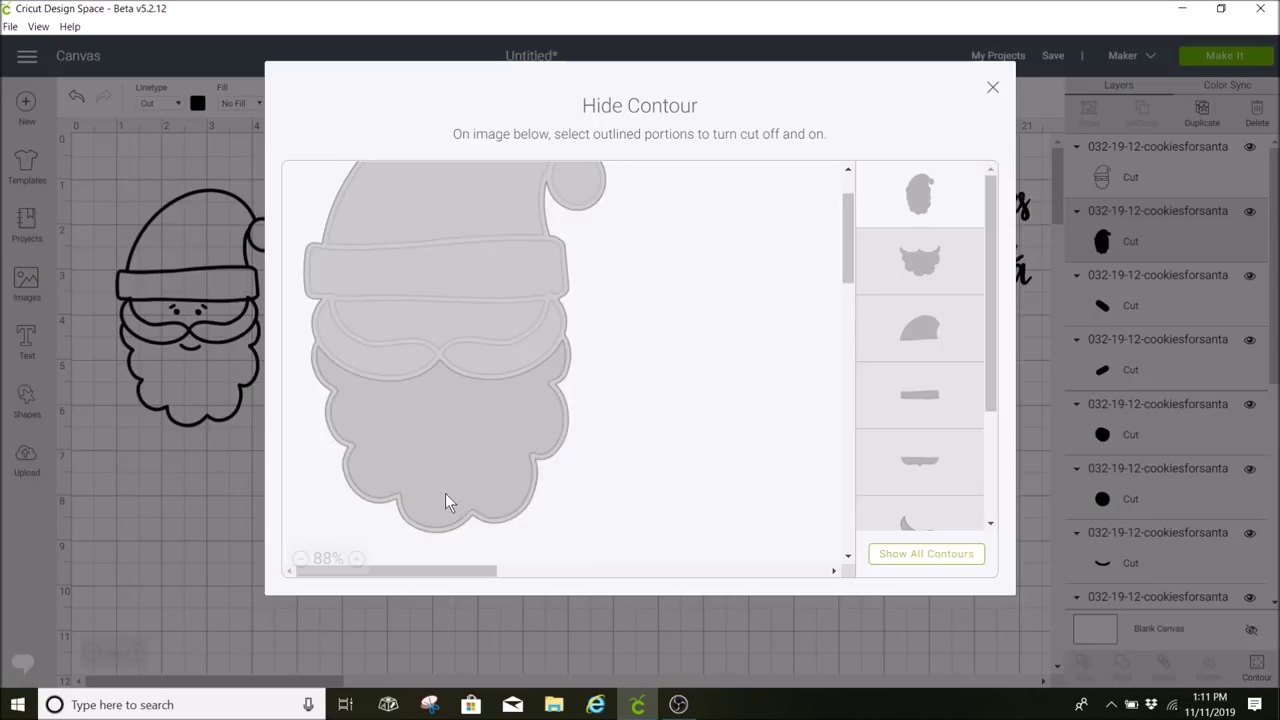
left_click(443, 447)
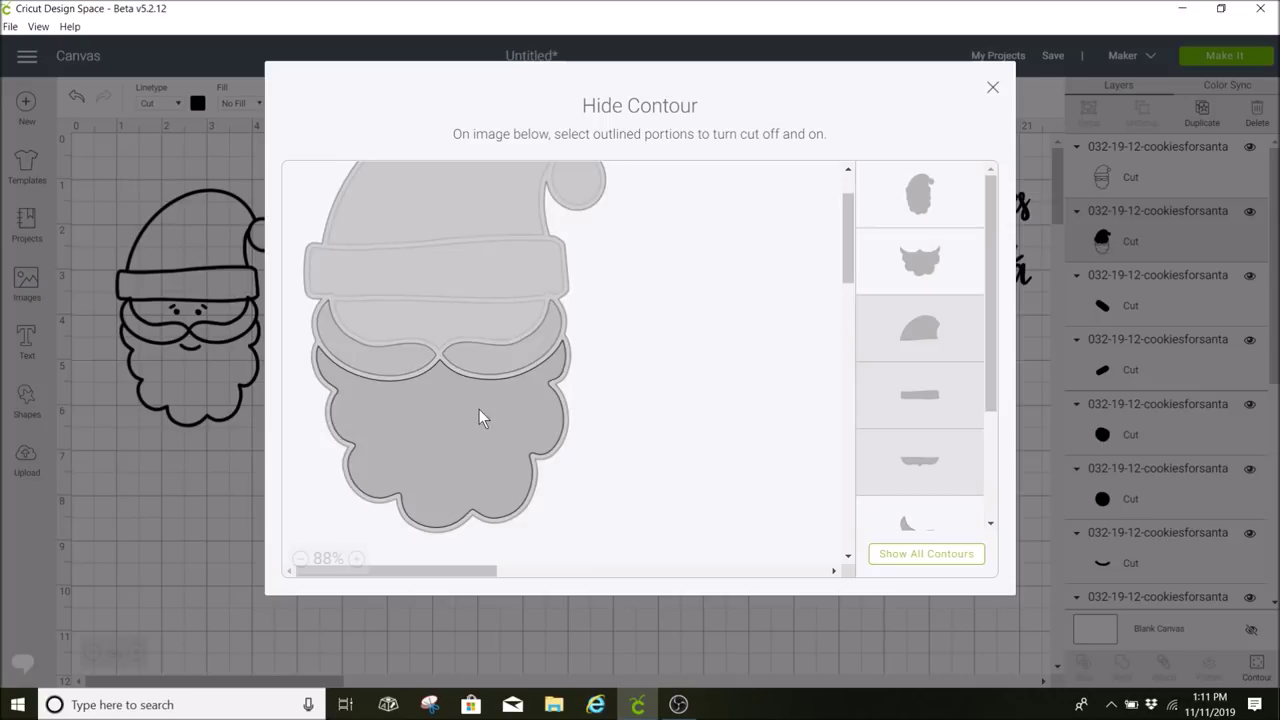
scroll(479, 418, "up", 3)
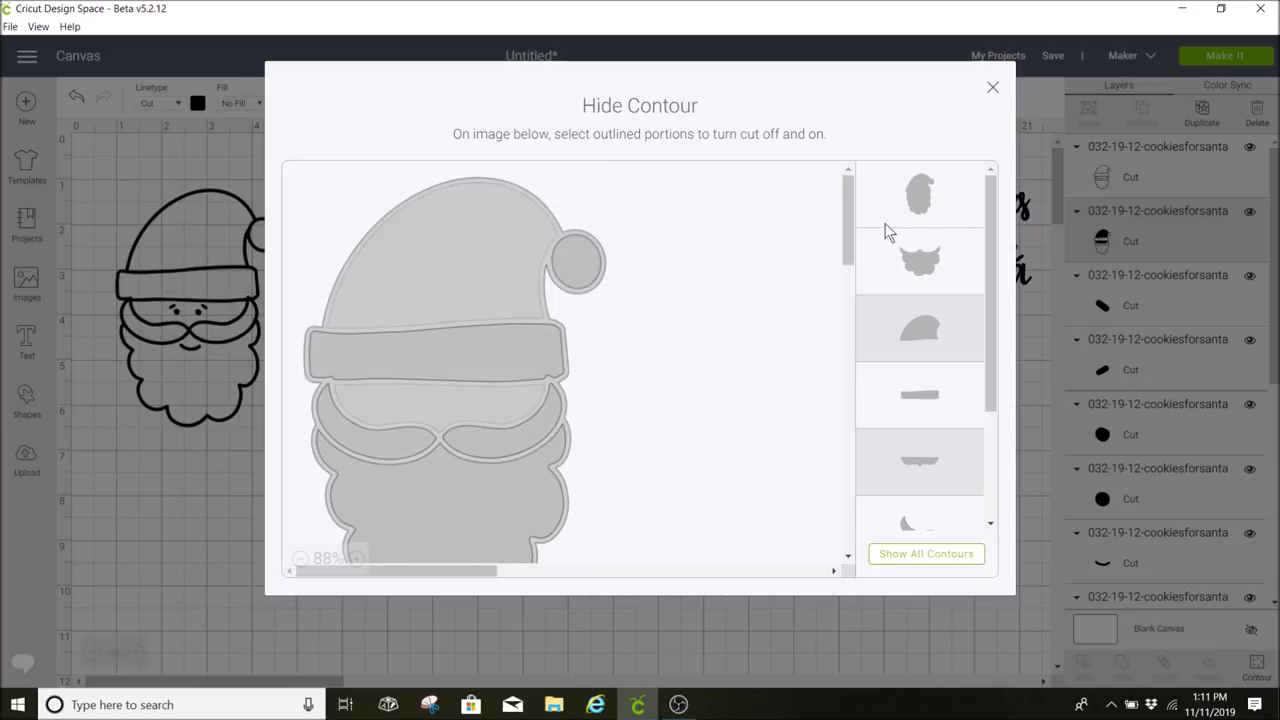
left_click(927, 189)
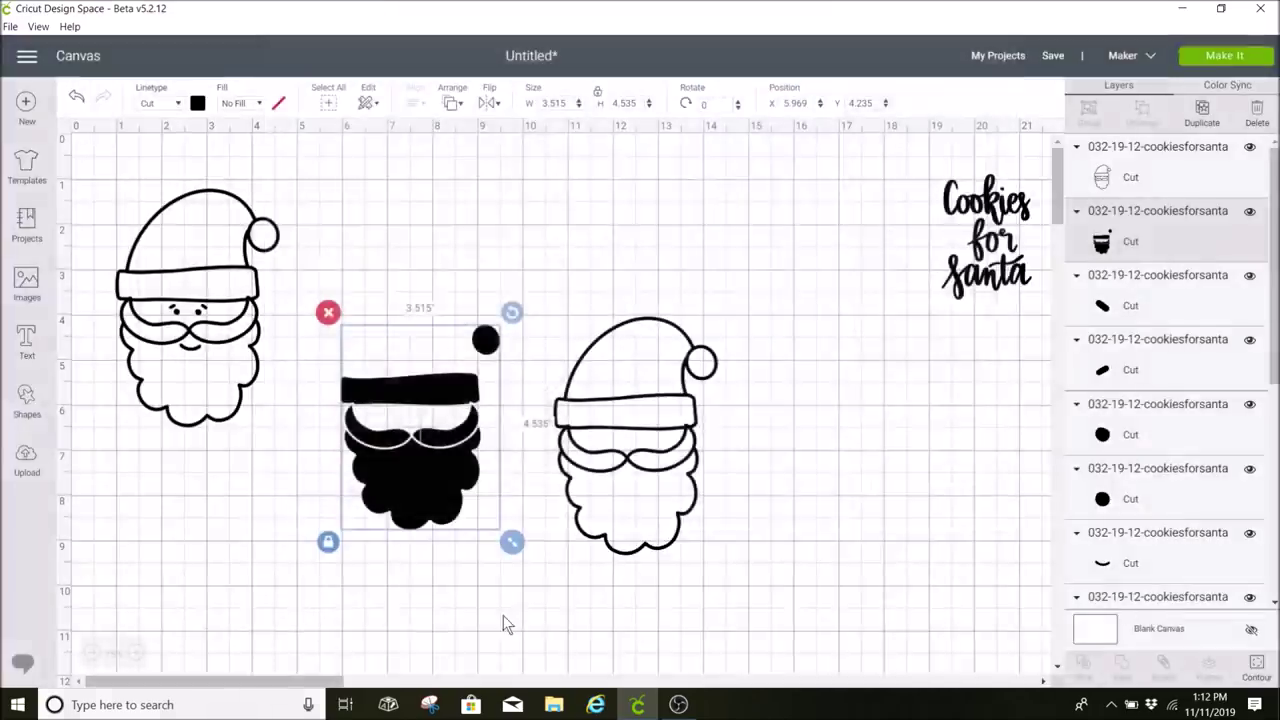
Step: Position the beard piece between the two Santas and colour it white
mouse_move(382, 470)
left_mouse_down()
mouse_move(406, 416)
mouse_move(390, 450)
left_mouse_up()
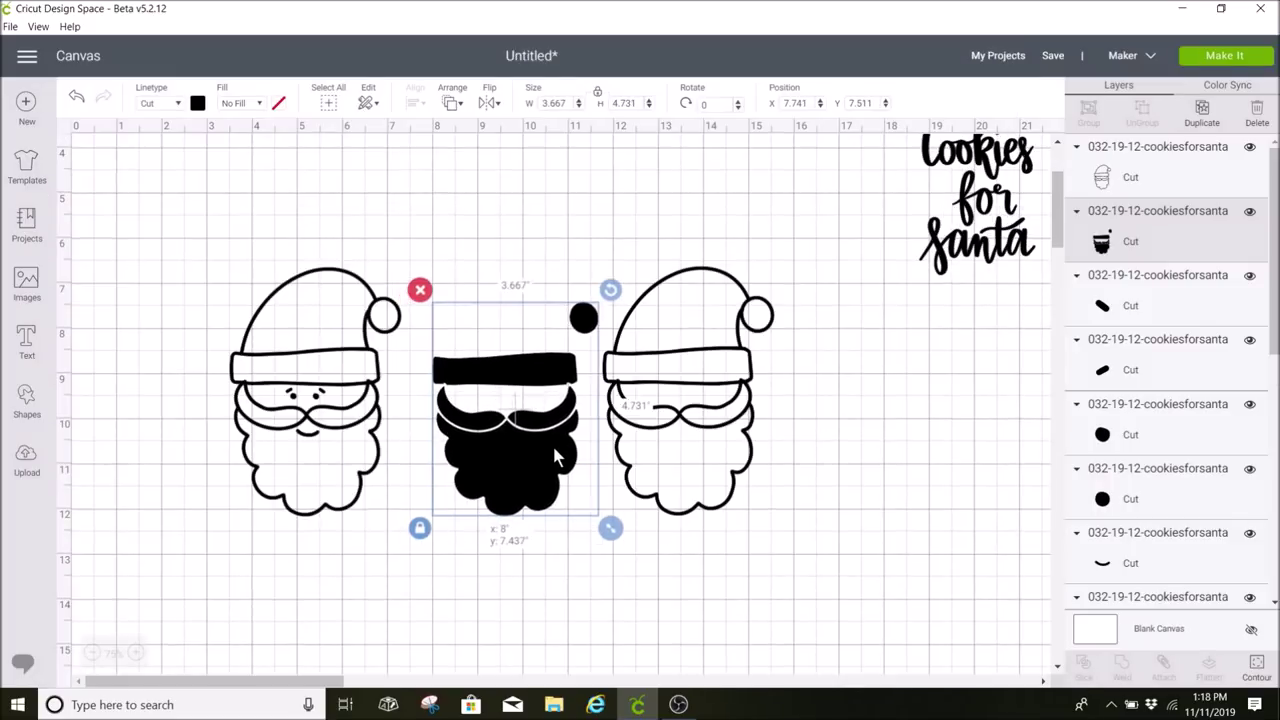
mouse_move(551, 442)
left_mouse_down()
mouse_move(534, 416)
mouse_move(548, 450)
left_mouse_up()
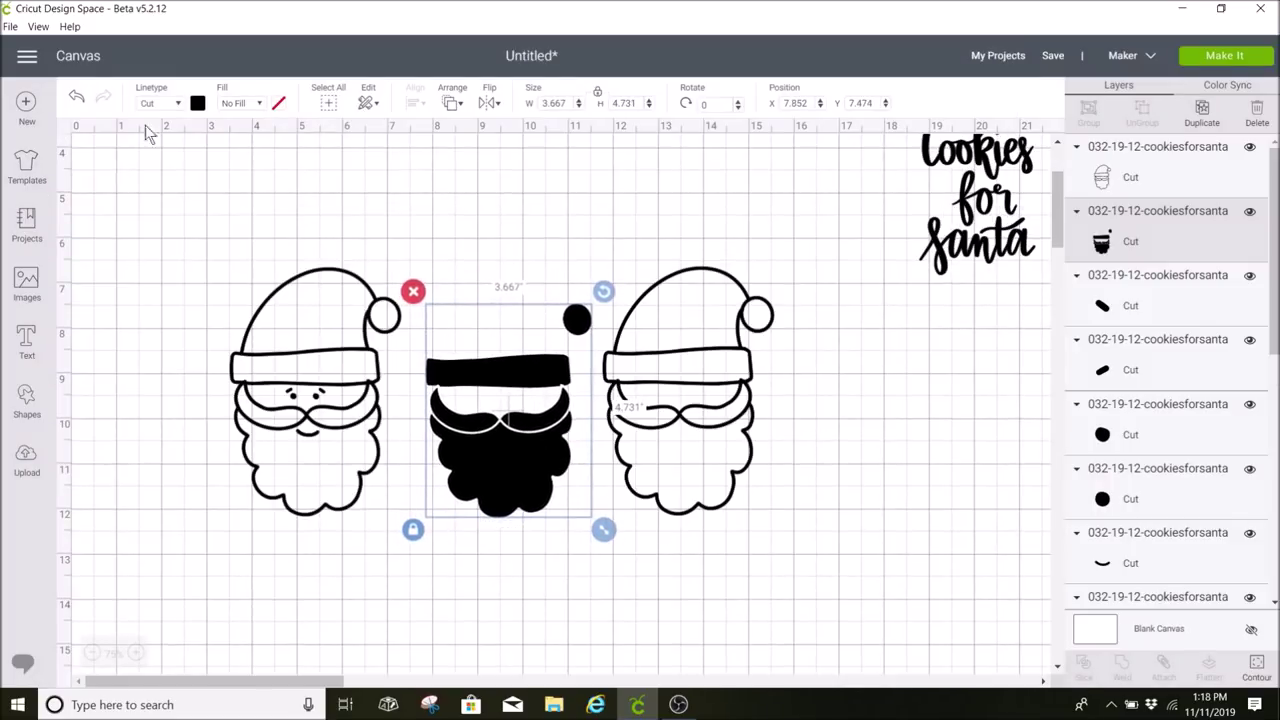
left_click(198, 104)
left_click(214, 164)
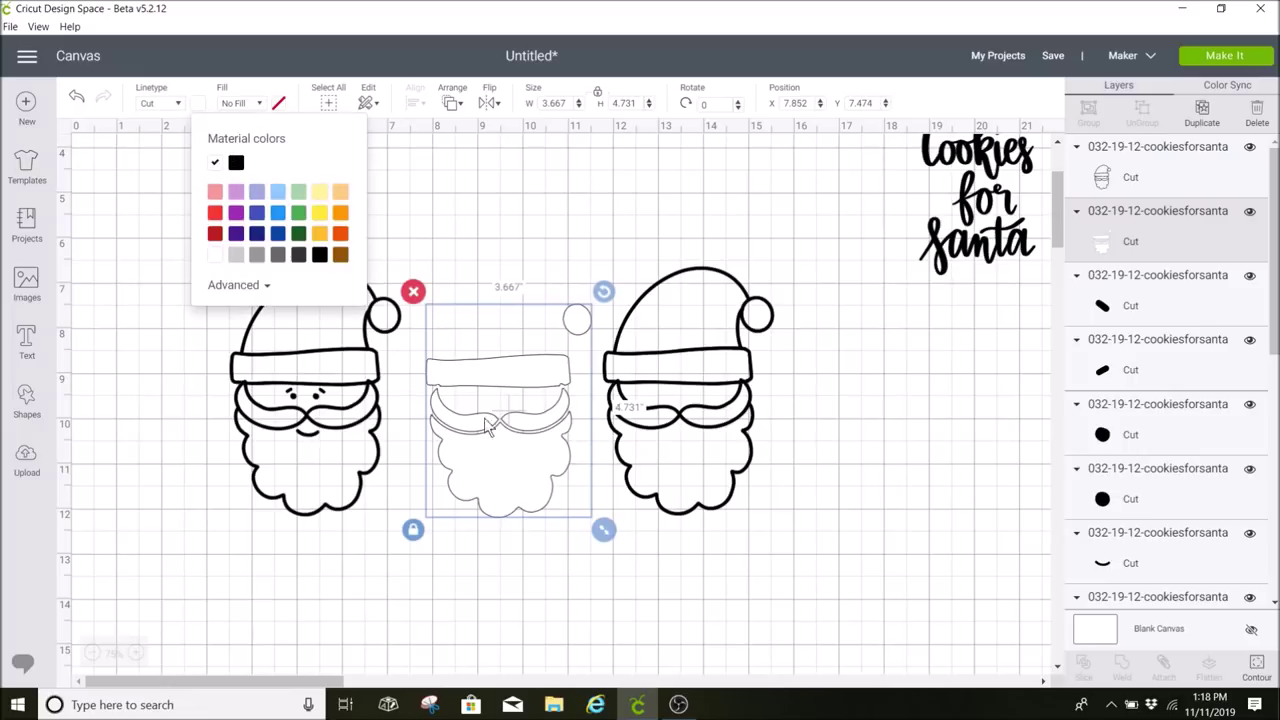
left_click(698, 432)
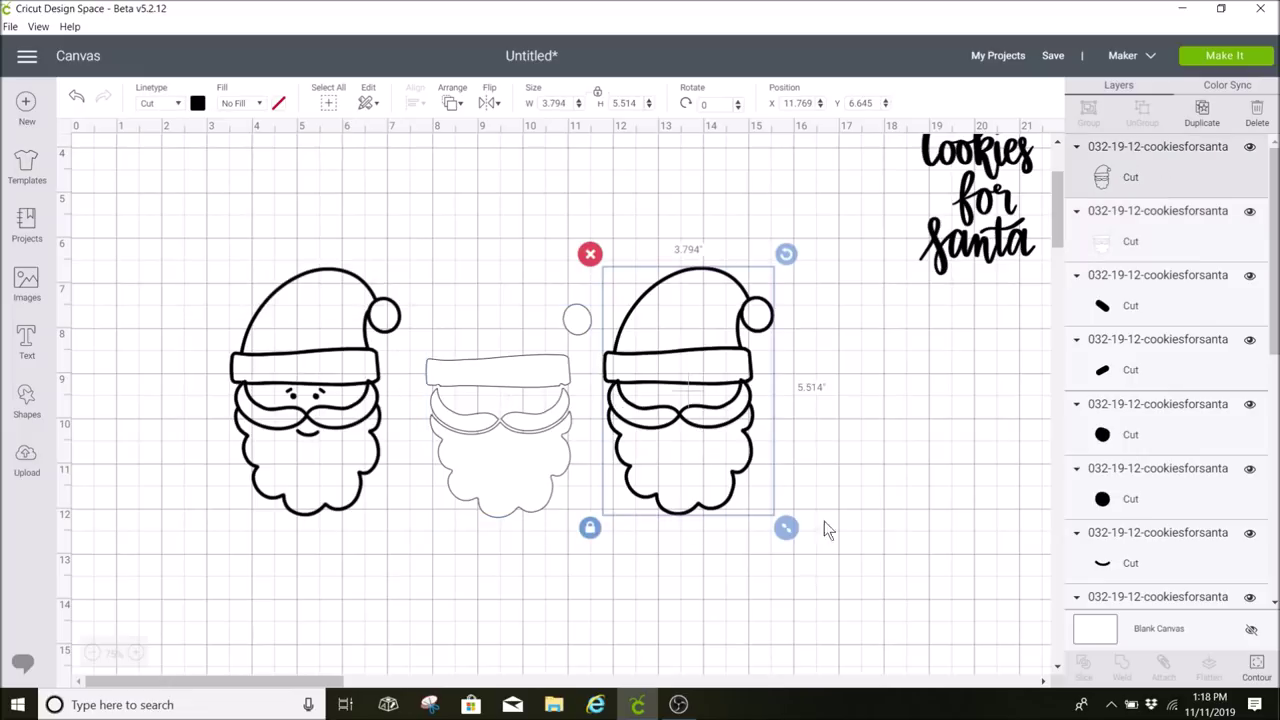
Step: Hide the right Santa's contours so only the hat piece remains
left_click(1255, 668)
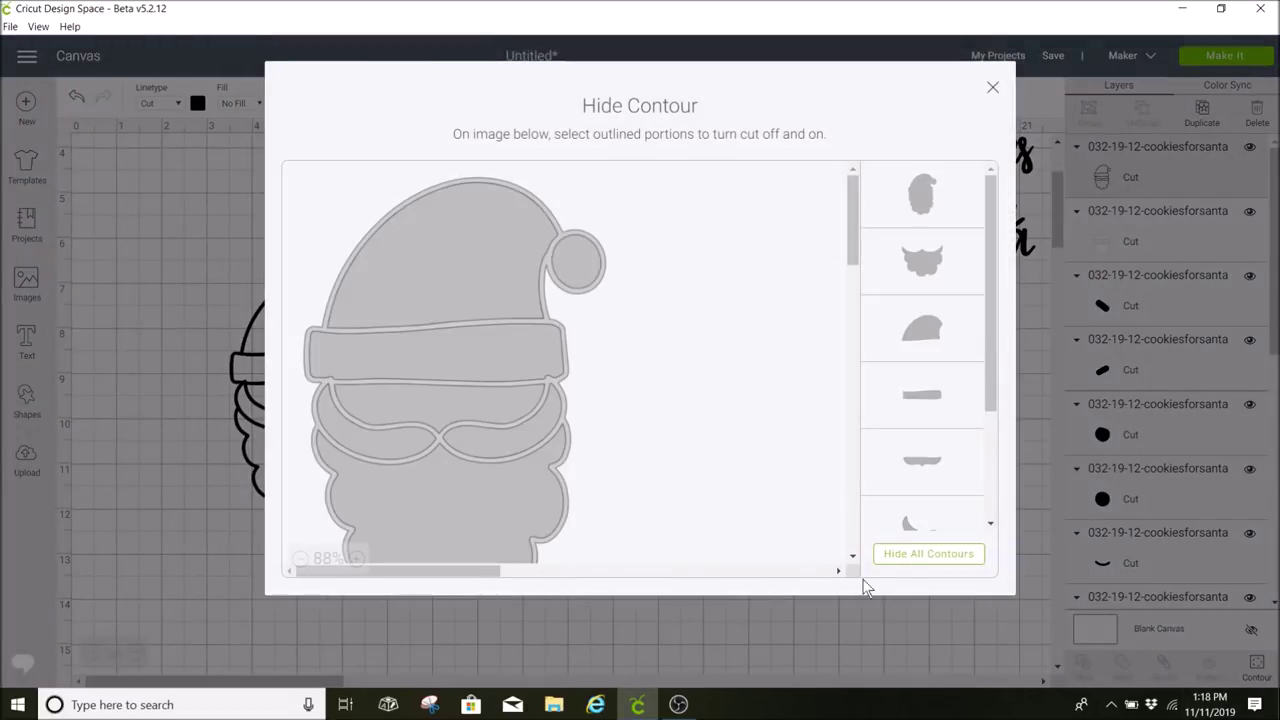
left_click(919, 559)
left_click(480, 352)
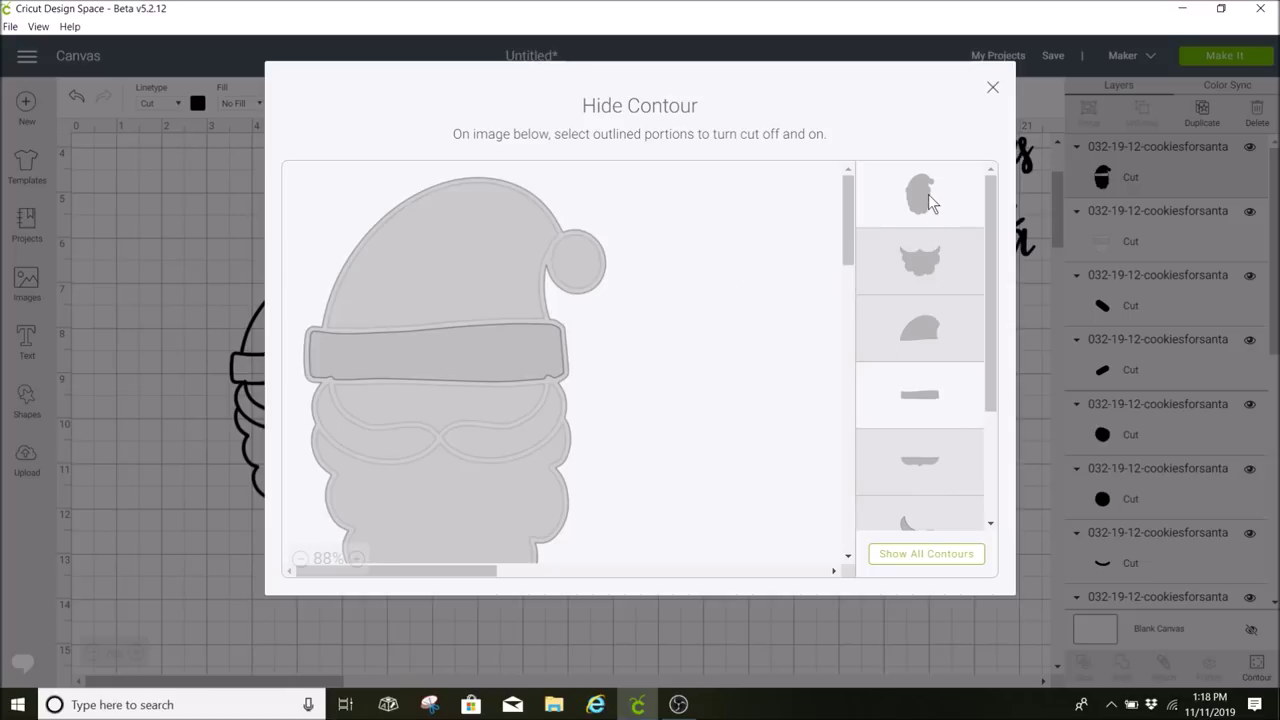
left_click(208, 228)
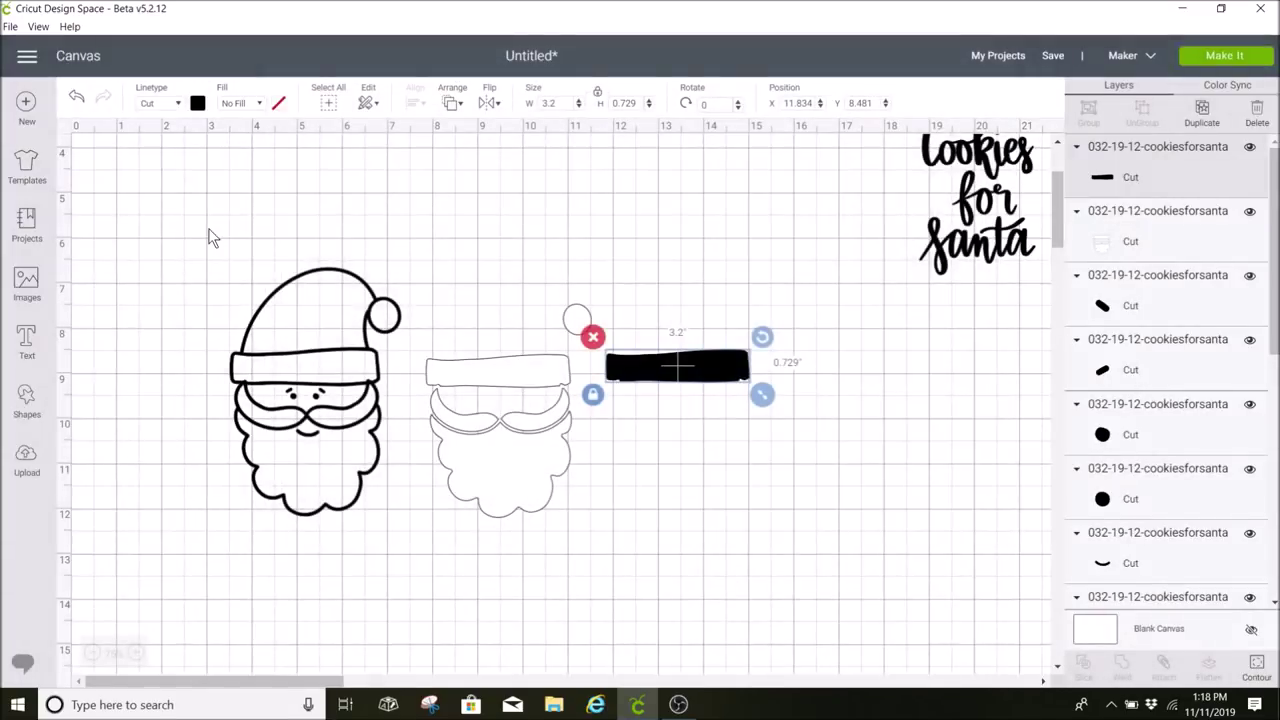
left_click(1257, 665)
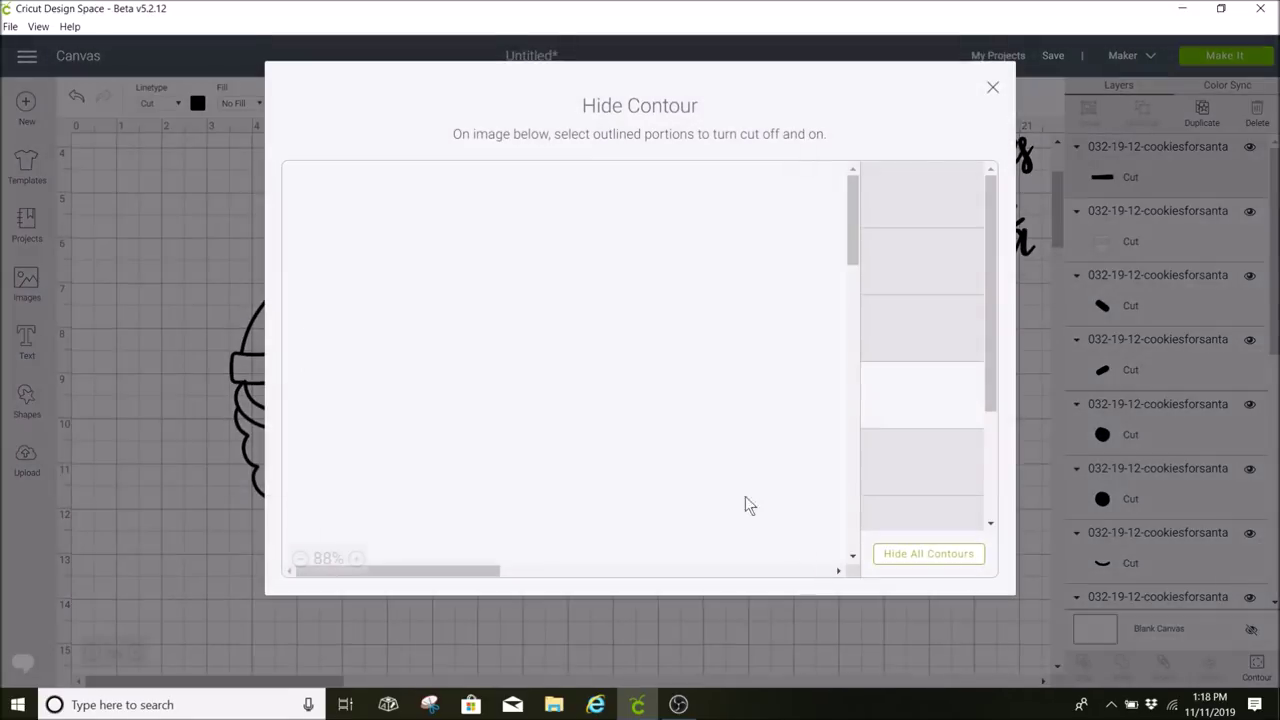
left_click(940, 326)
left_click(931, 389)
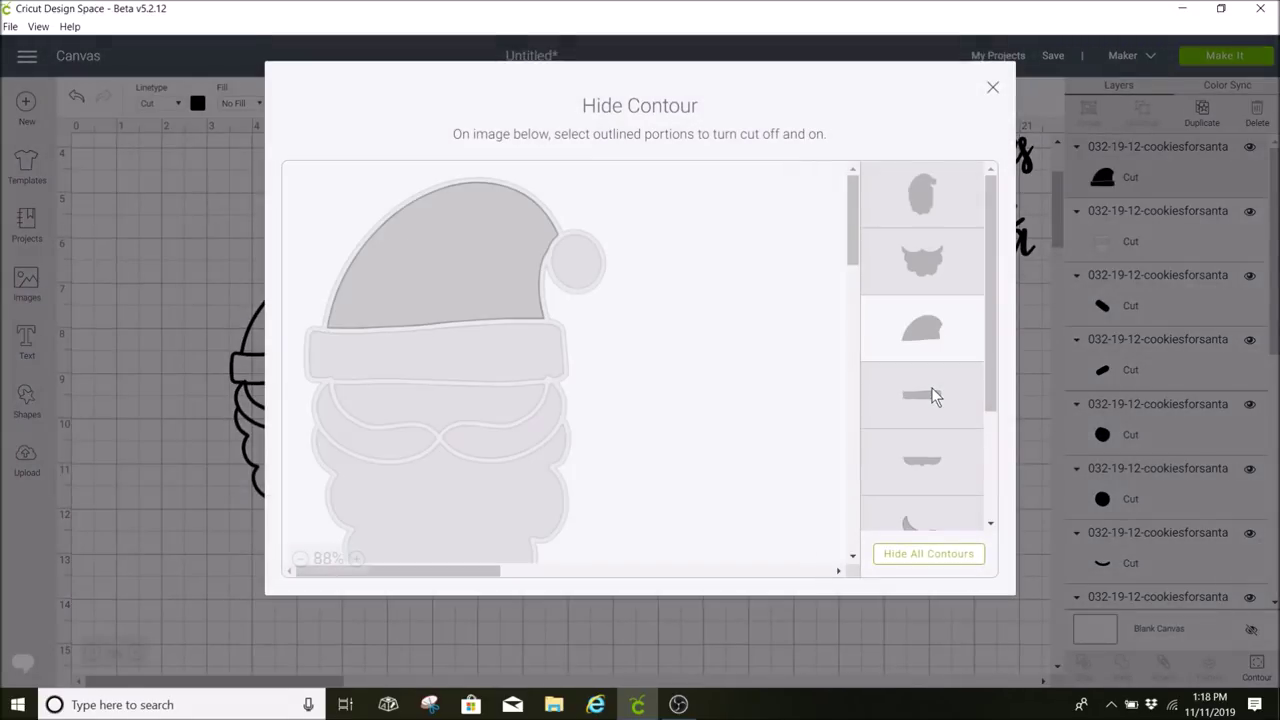
left_click(186, 245)
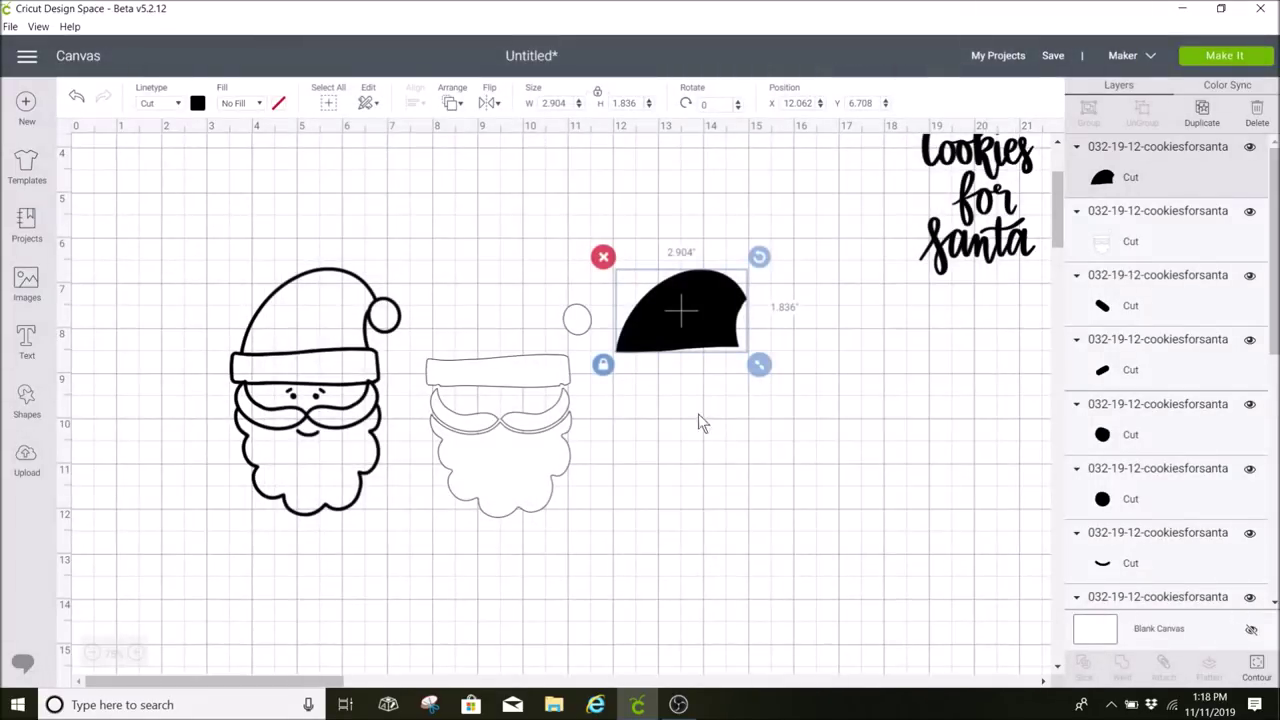
Step: Move the hat onto the Santa outline and colour it red
left_click_drag(697, 336, 518, 343)
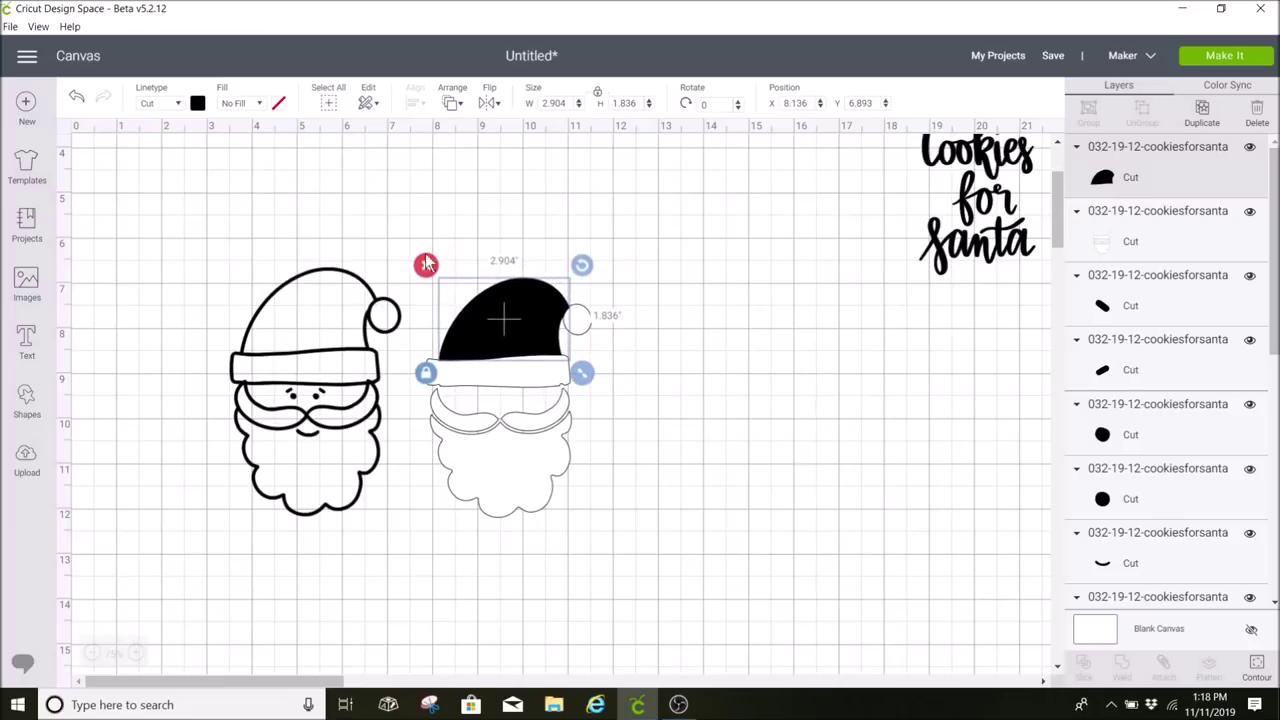
left_click(198, 104)
left_click(214, 228)
left_click(145, 355)
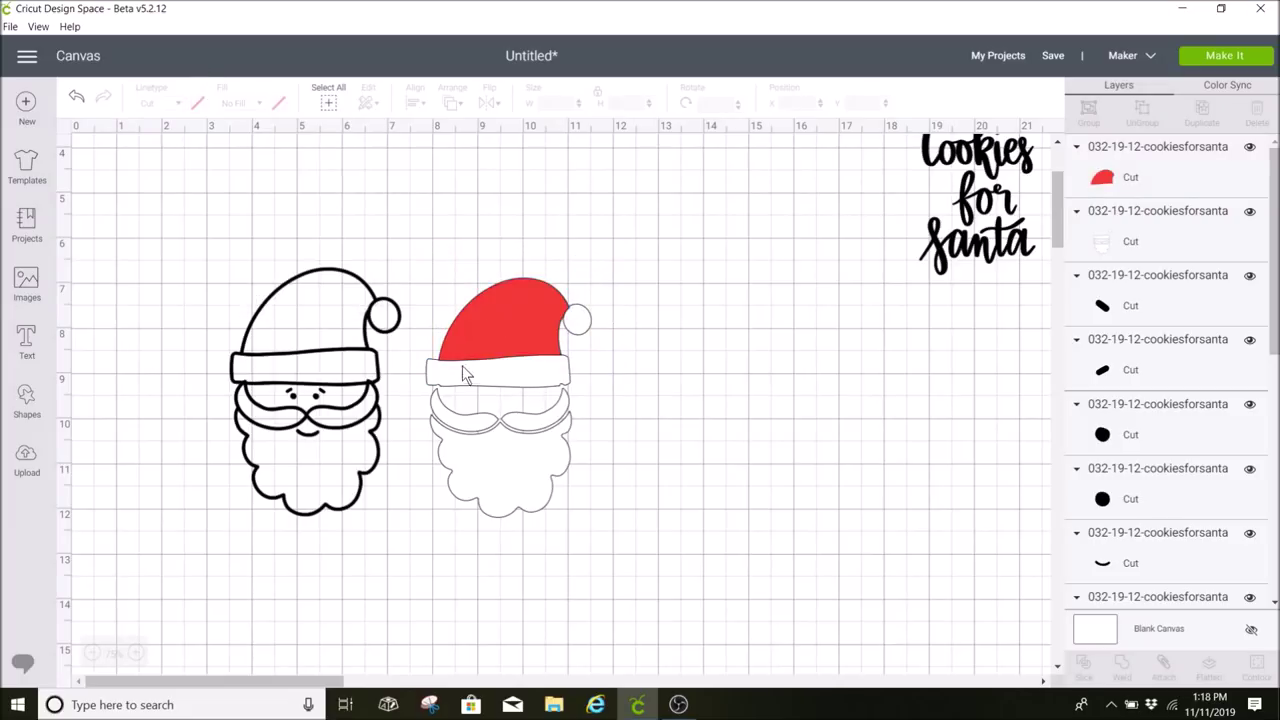
left_click(295, 443)
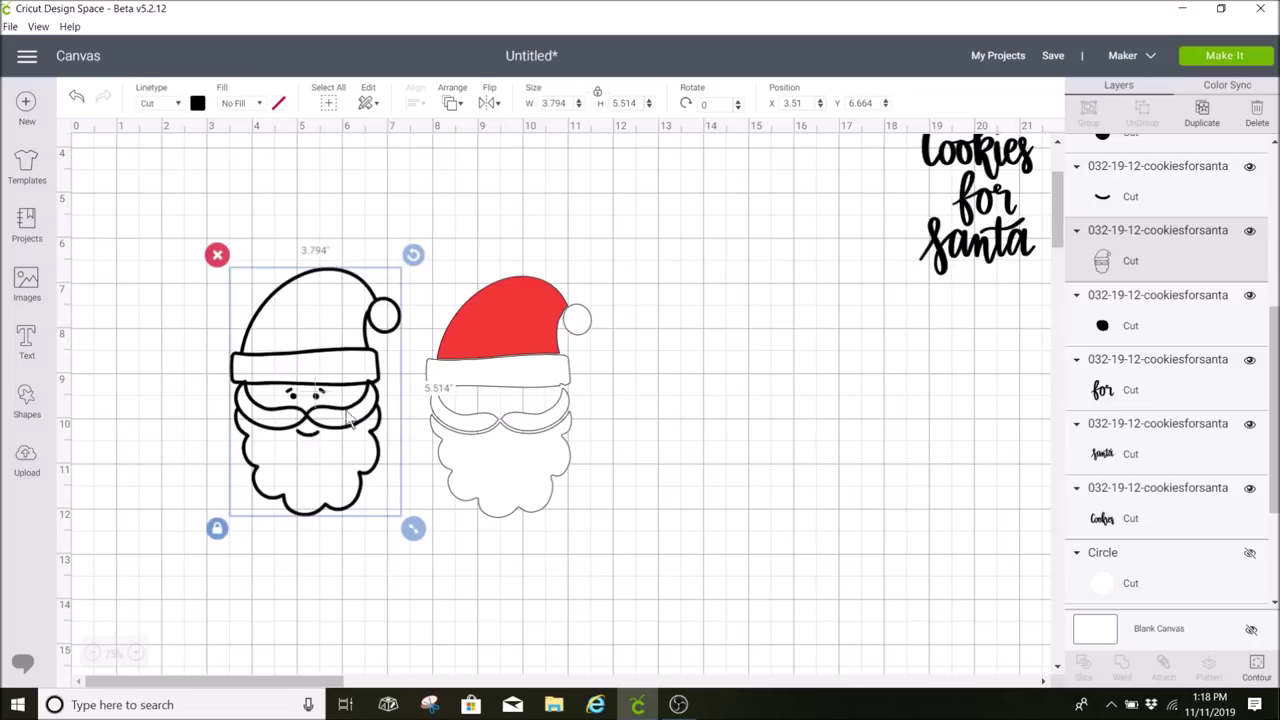
Step: Hide all the left Santa's contours, then try turning moustache, beard, hat band and hat pieces on
left_click(1252, 676)
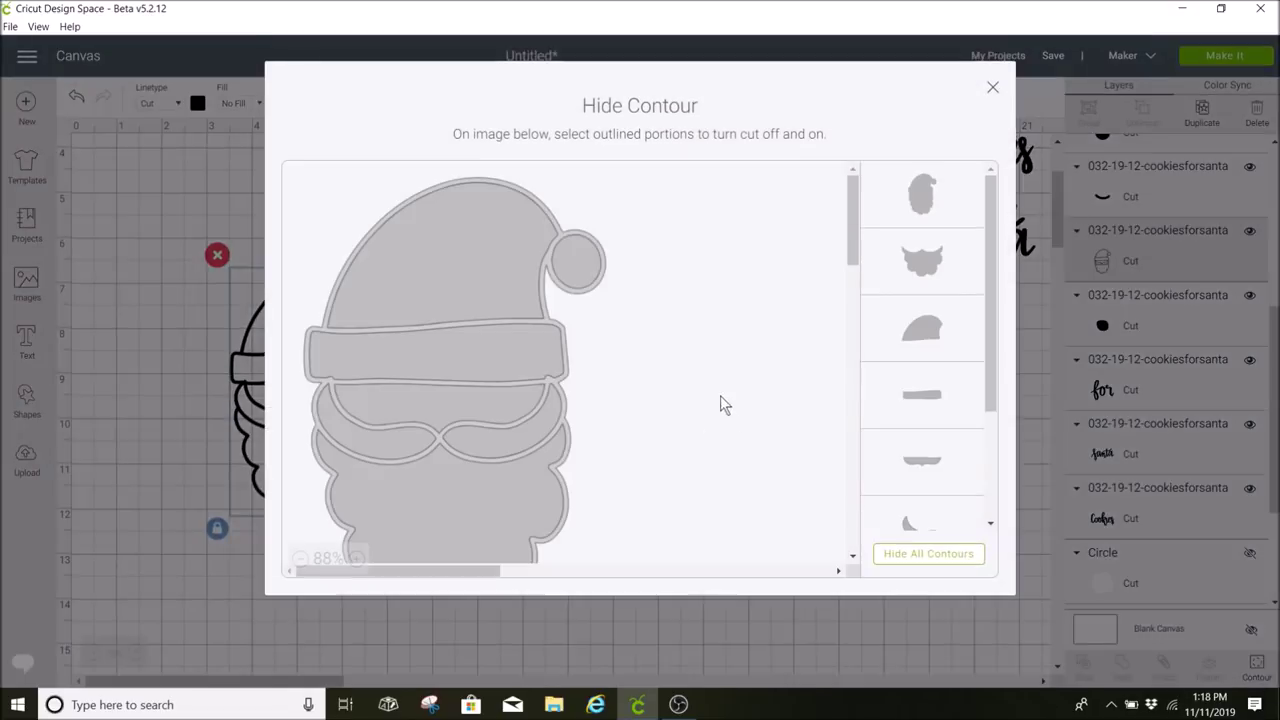
left_click(898, 560)
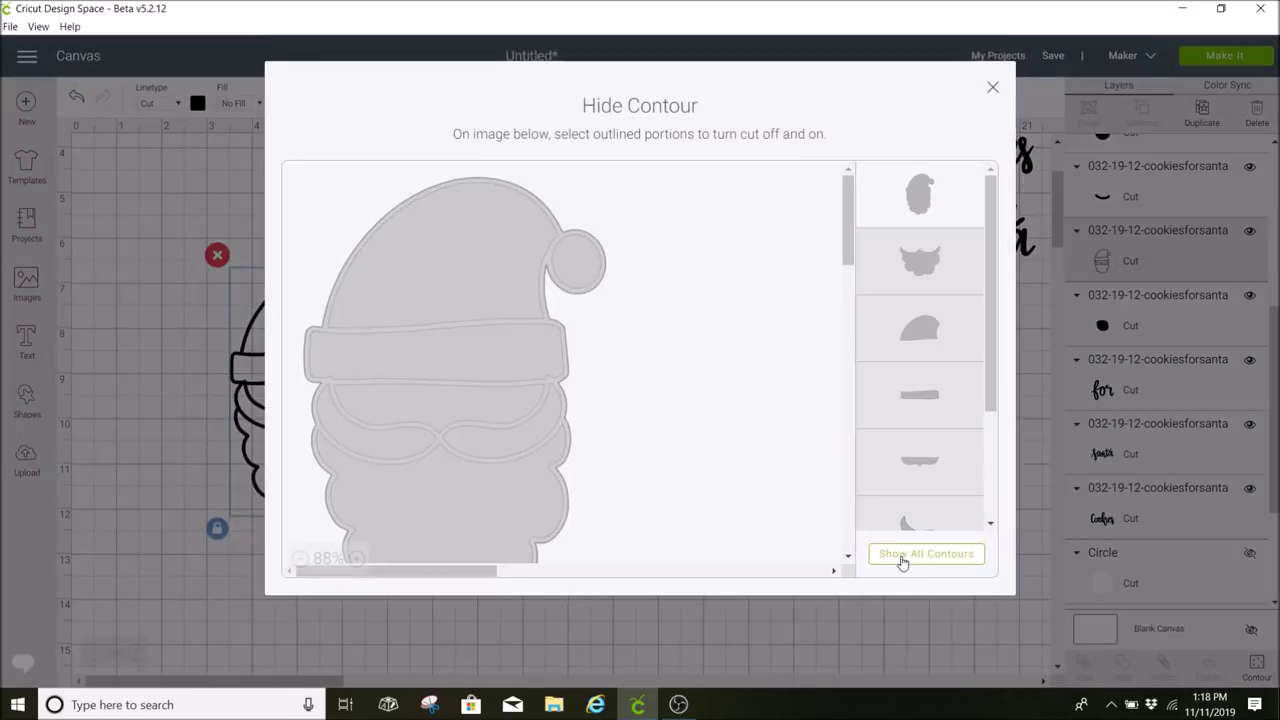
left_click(422, 410)
left_click(414, 443)
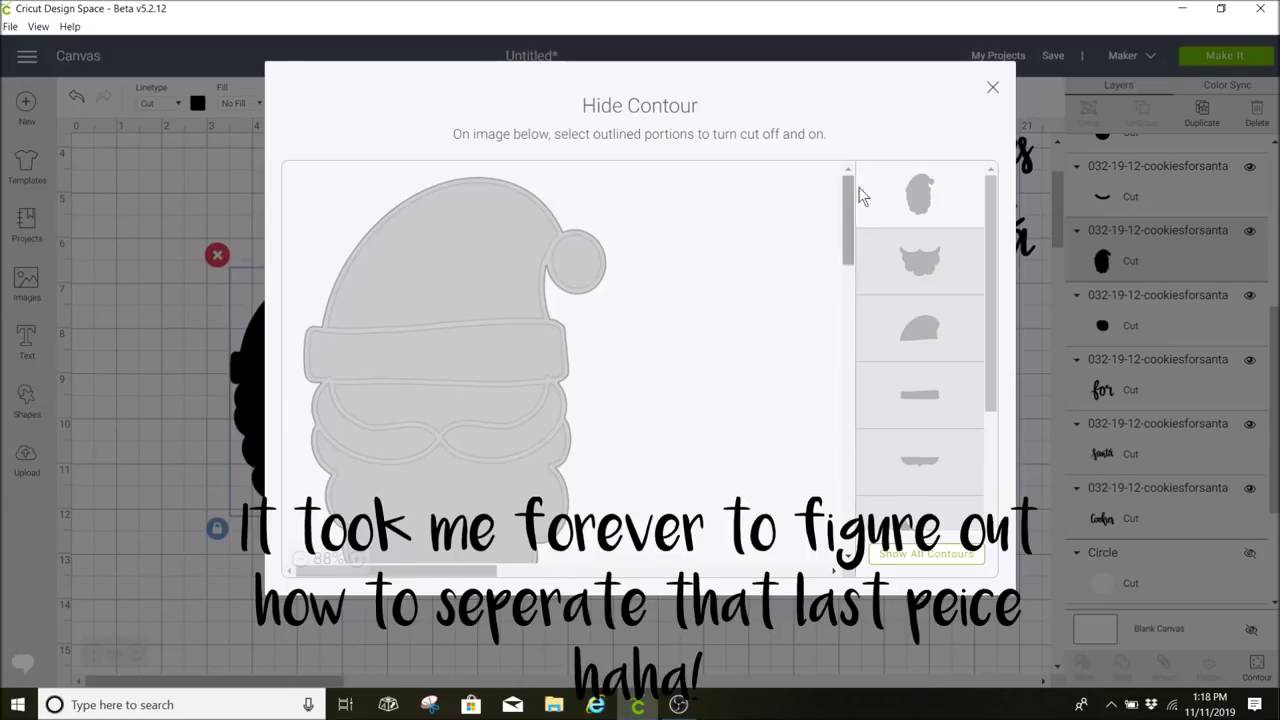
left_click(915, 240)
left_click(442, 360)
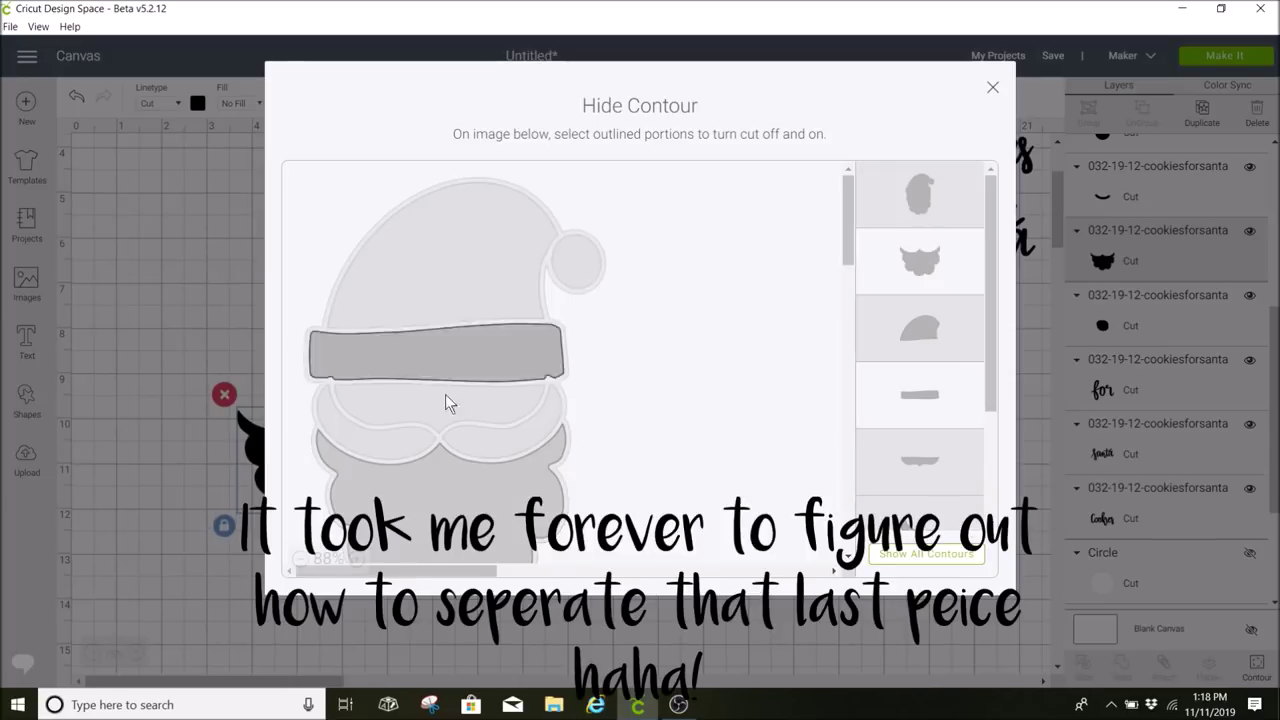
left_click(450, 256)
scroll(571, 325, "down", 2)
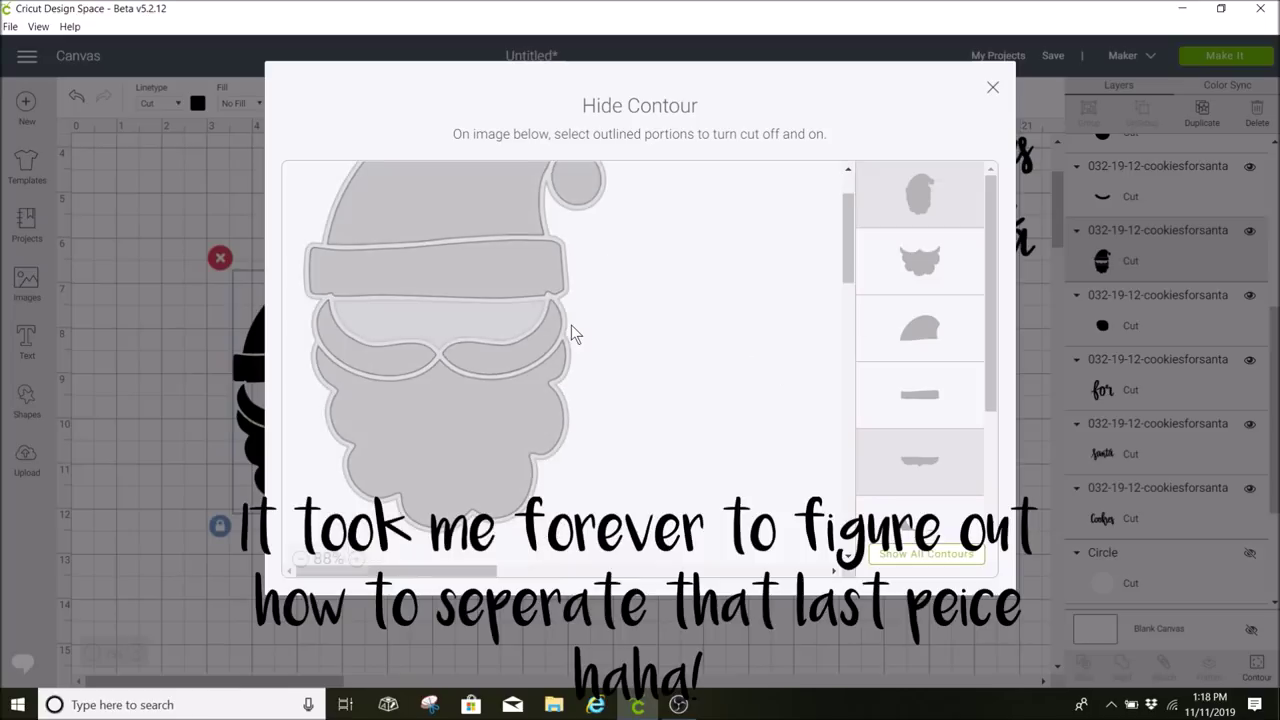
left_click(550, 328)
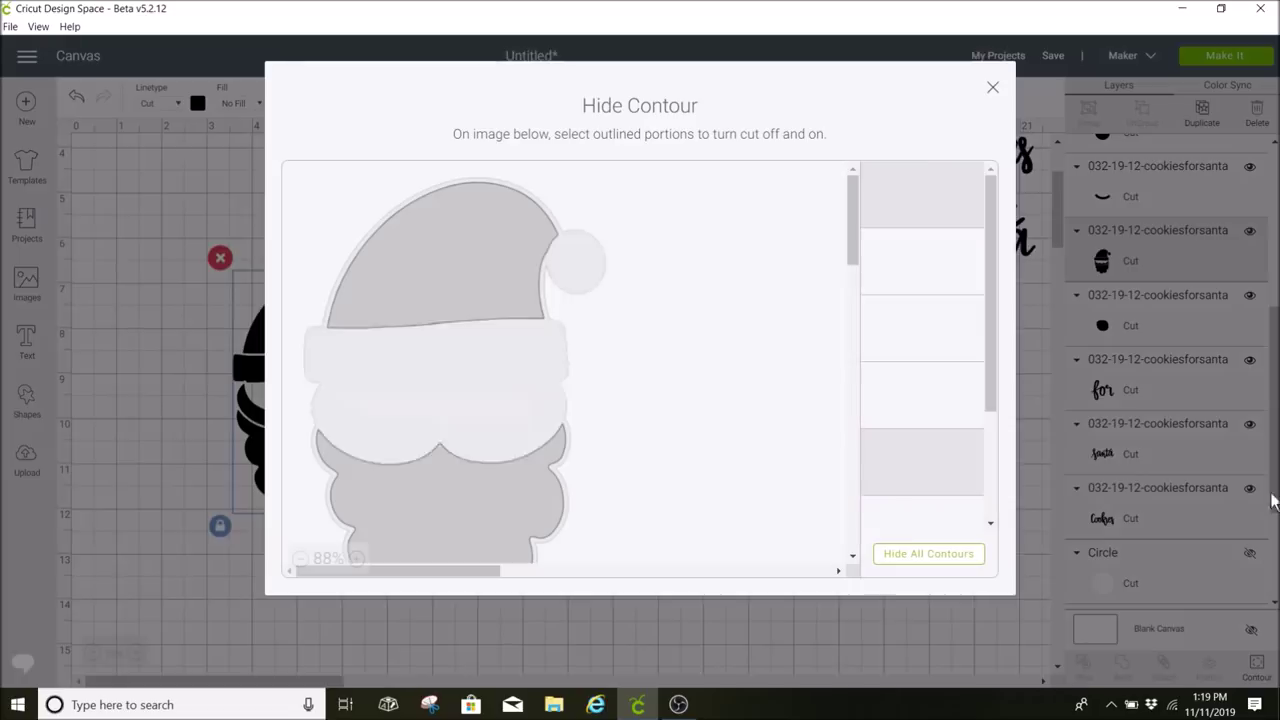
left_click(540, 290)
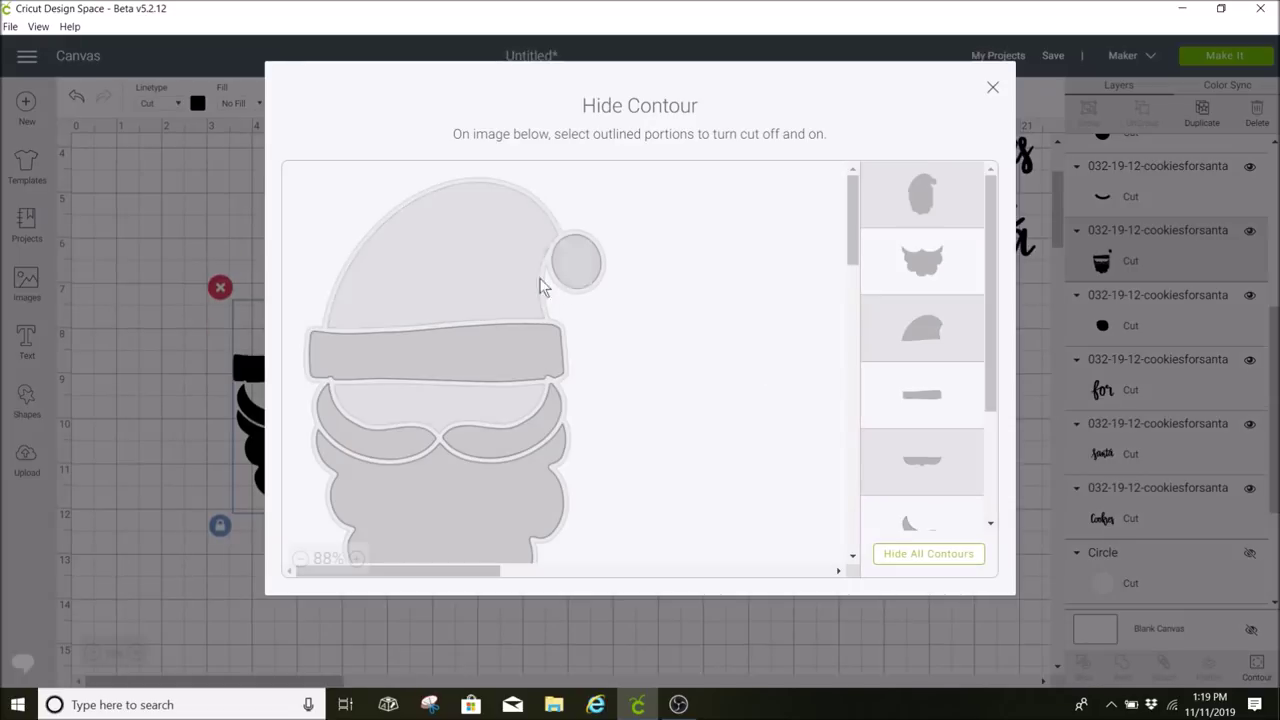
left_click(457, 445)
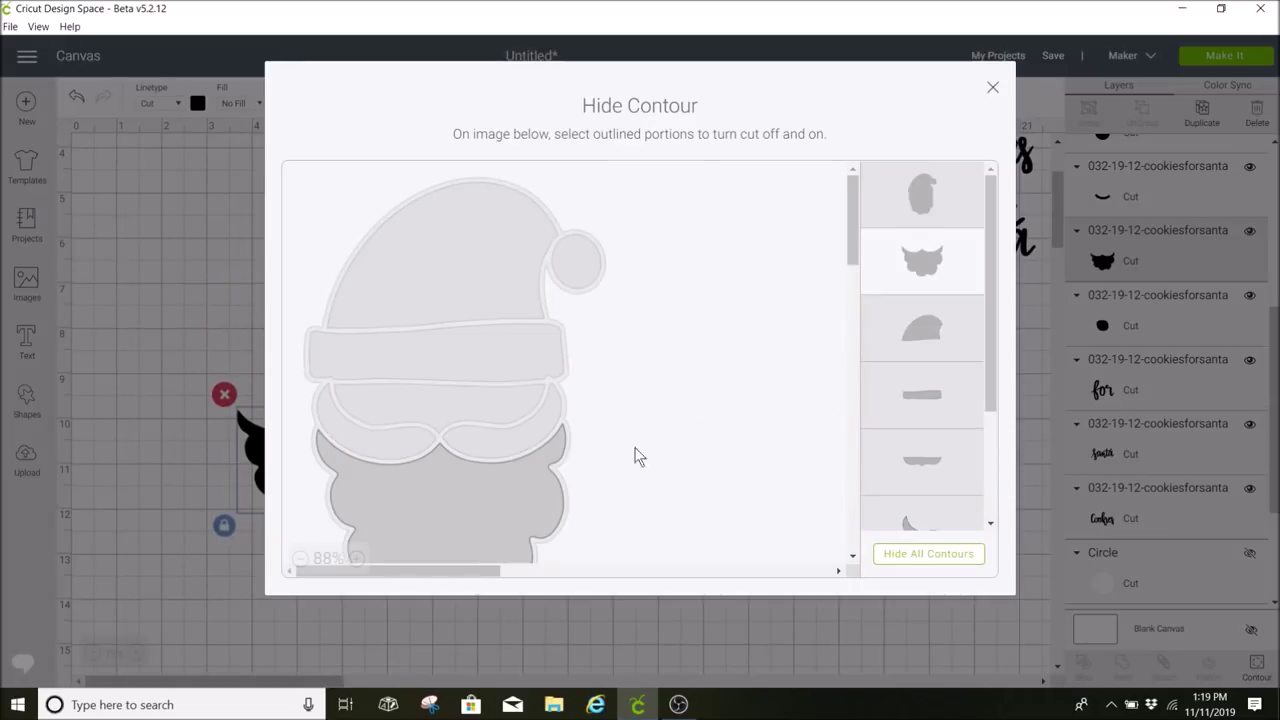
Step: Hide the outline, beard, hat and hat band contours and turn the moustache contour on
left_click(977, 203)
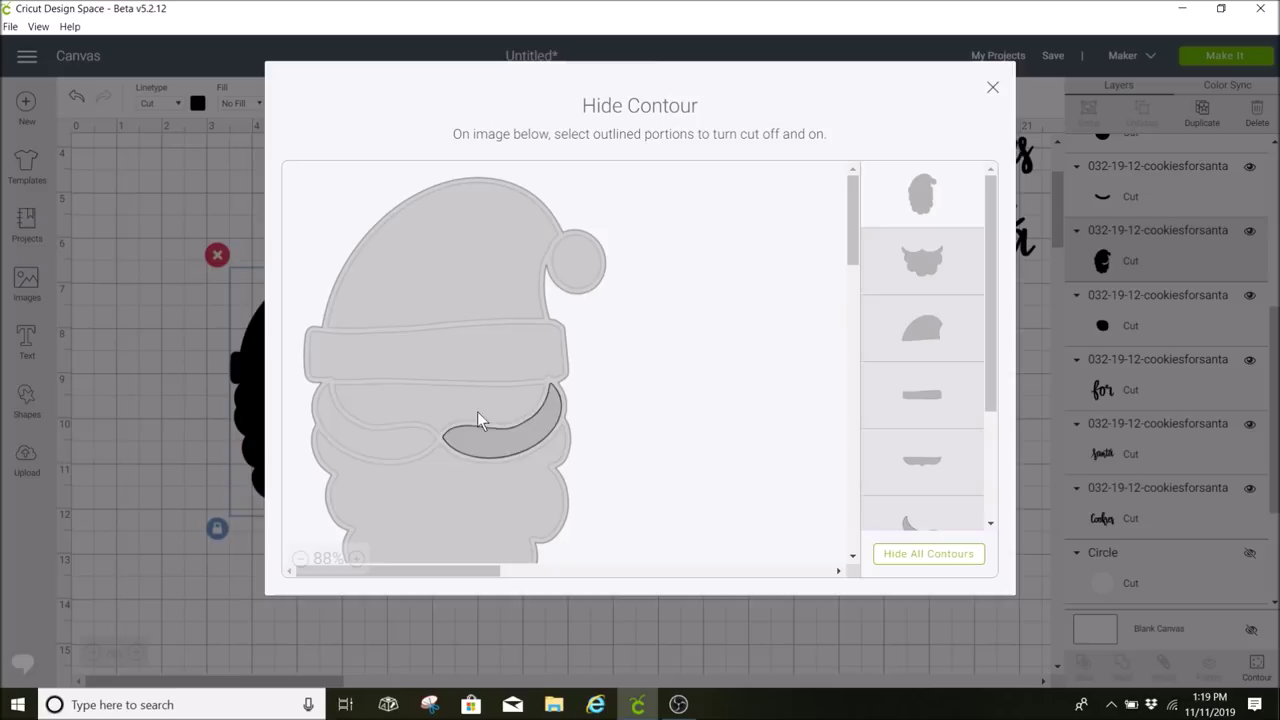
left_click(478, 414)
left_click(429, 345)
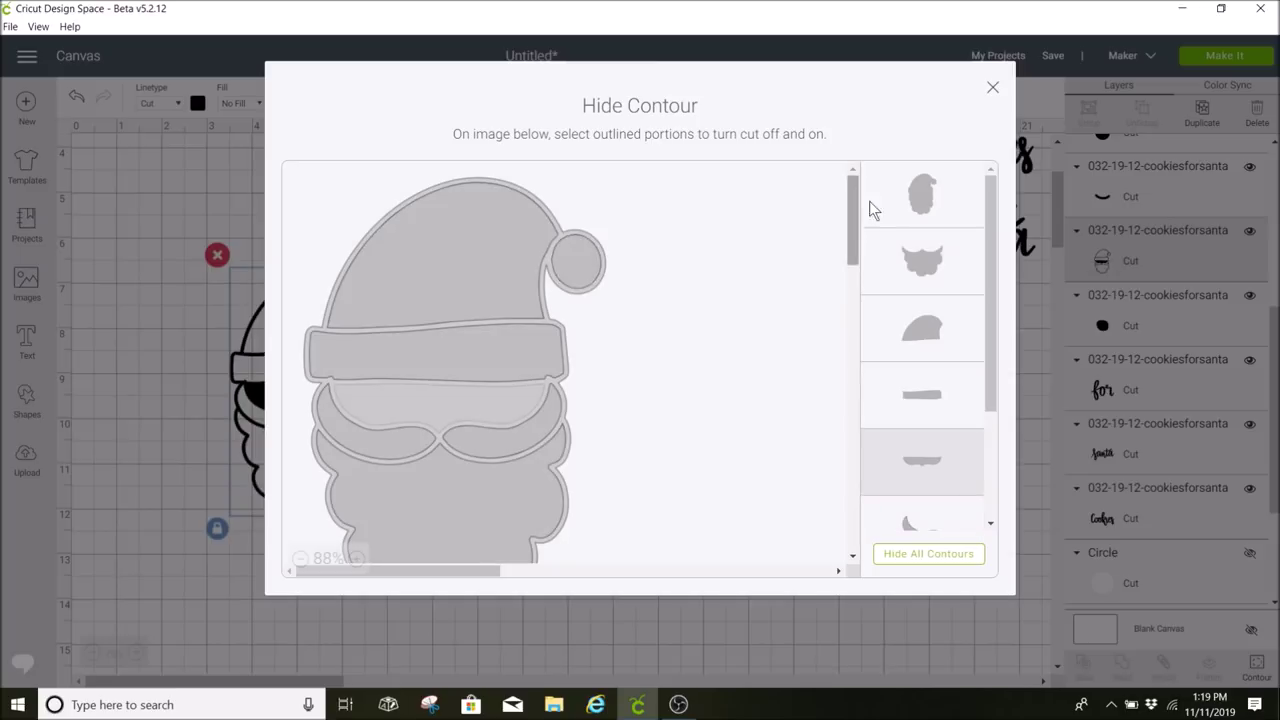
left_click(872, 198)
left_click(940, 277)
left_click(933, 338)
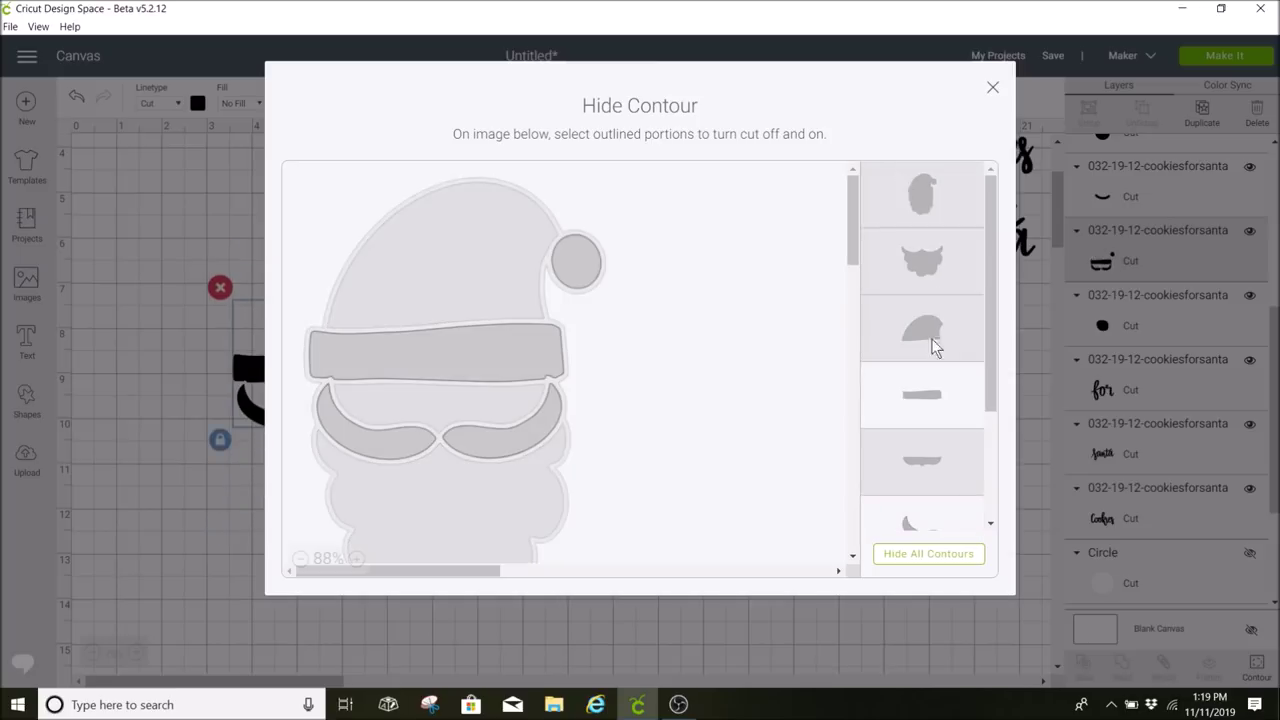
left_click(934, 398)
left_click(932, 470)
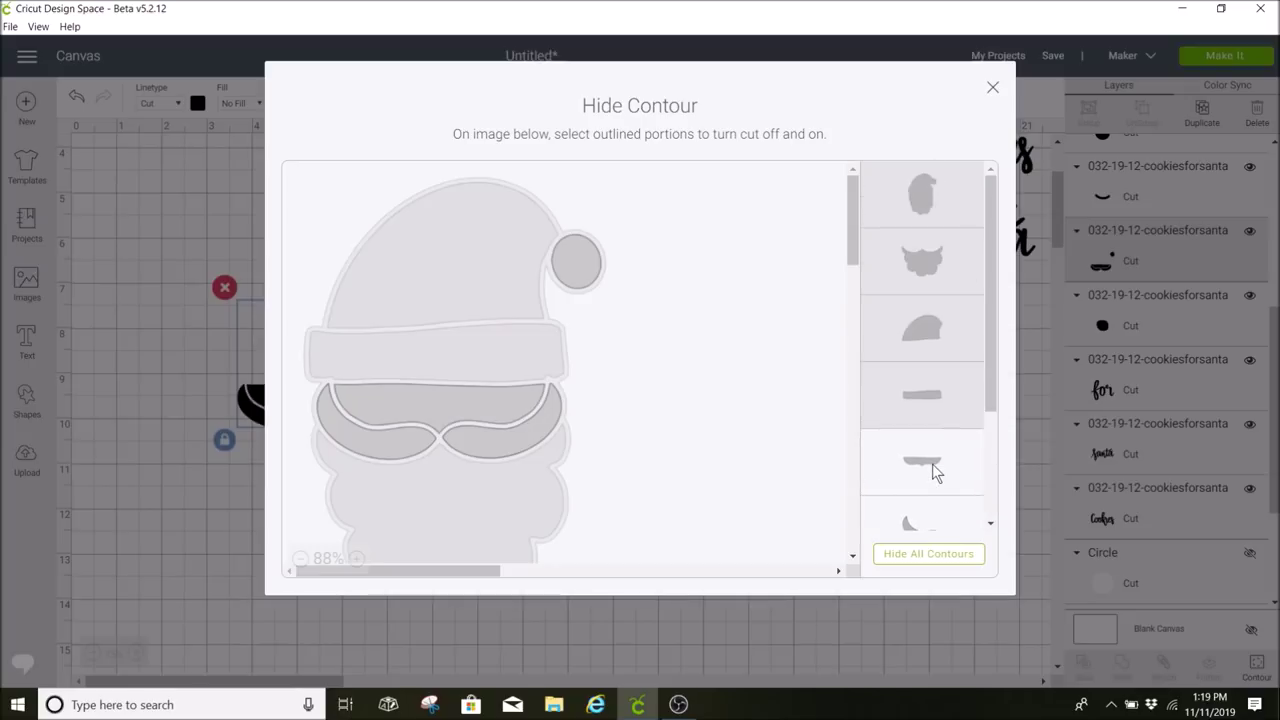
Step: Recheck the outline, beard, hat and hat band contours, leaving only the moustache visible
left_click(928, 193)
left_click(928, 193)
left_click(931, 276)
left_click(930, 272)
left_click(940, 328)
left_click(940, 328)
left_click(893, 387)
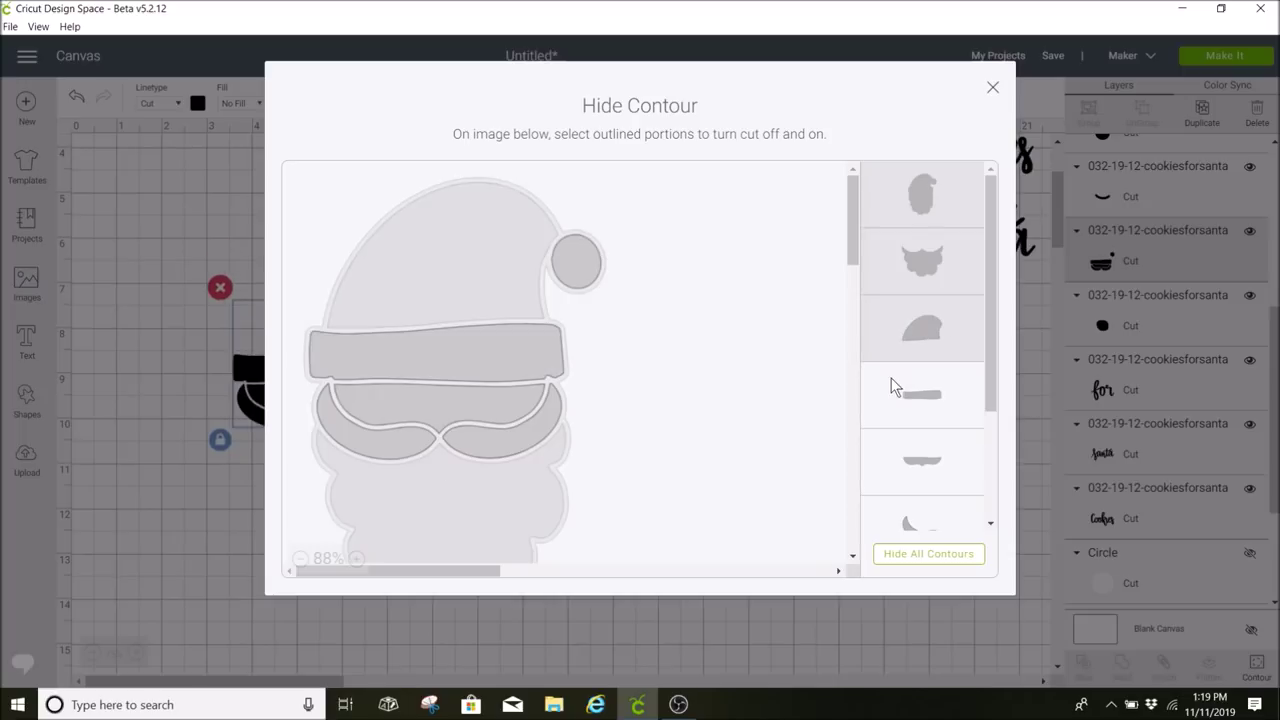
left_click(893, 387)
key("Escape")
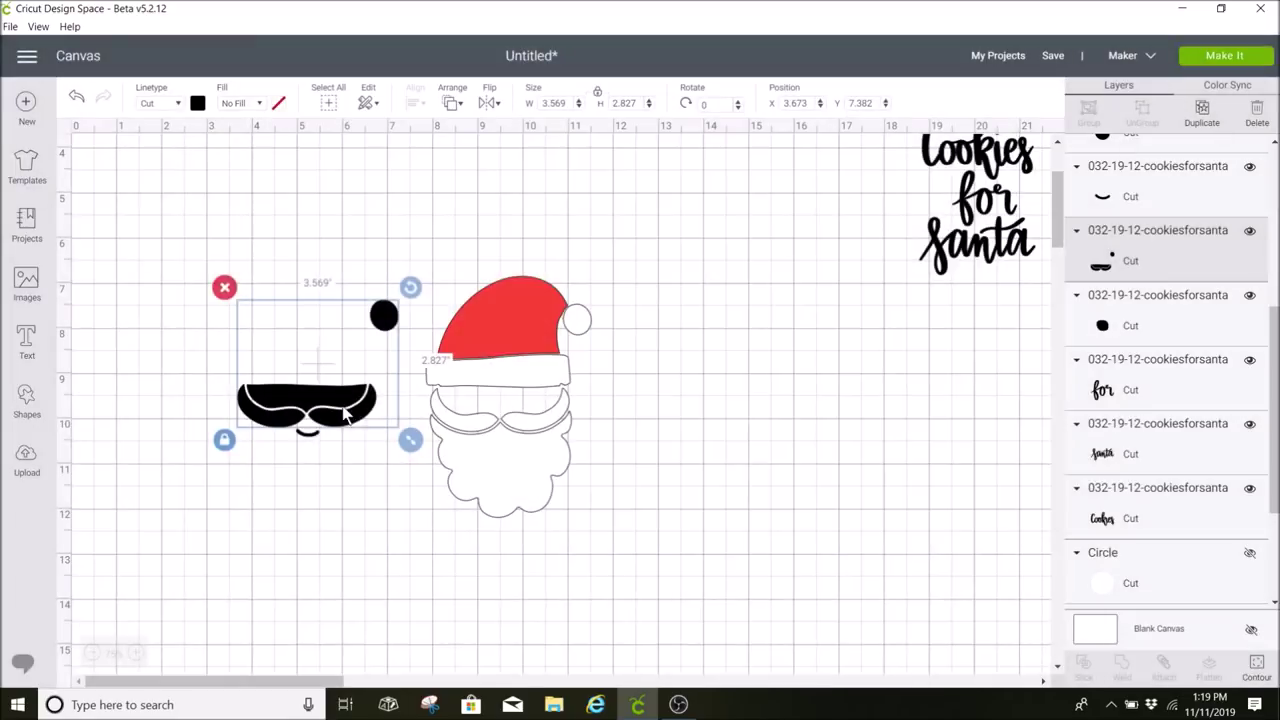
left_click(1257, 668)
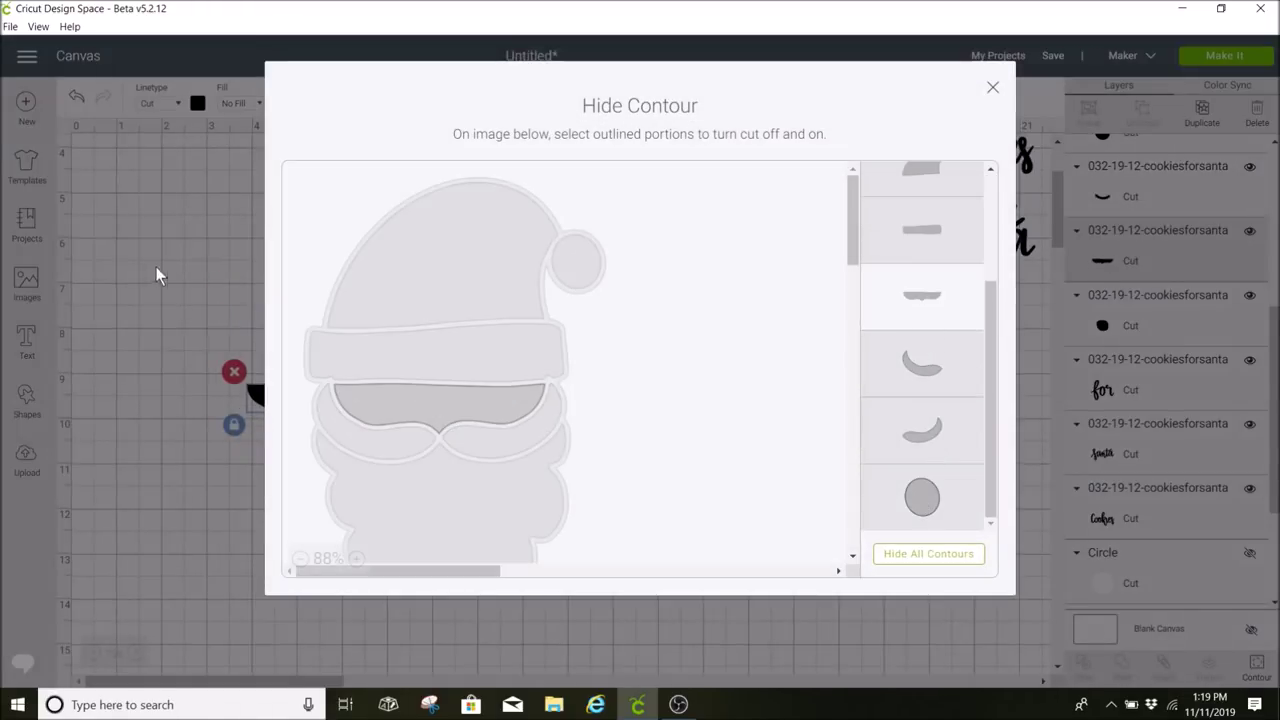
key("Escape")
Step: Recolour the moustache piece pale cream and place it under Santa's hat brim
left_click_drag(334, 396, 343, 309)
left_click(198, 104)
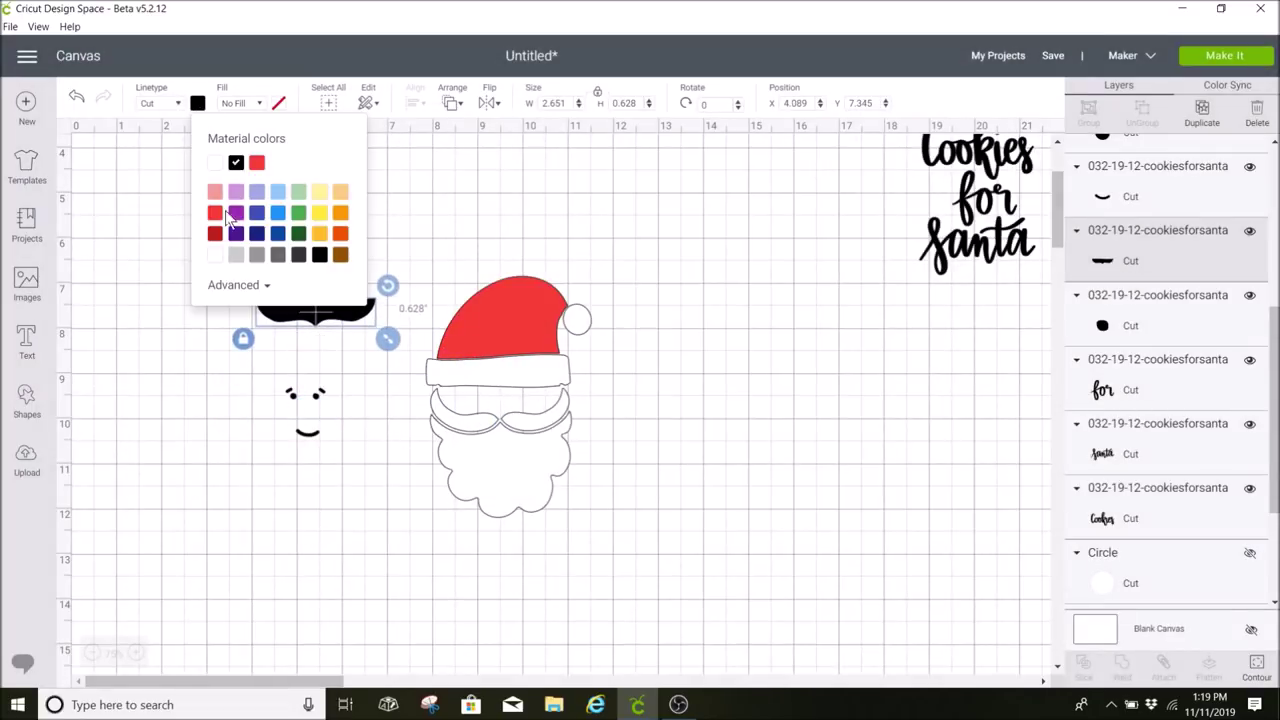
left_click(235, 285)
left_click(322, 236)
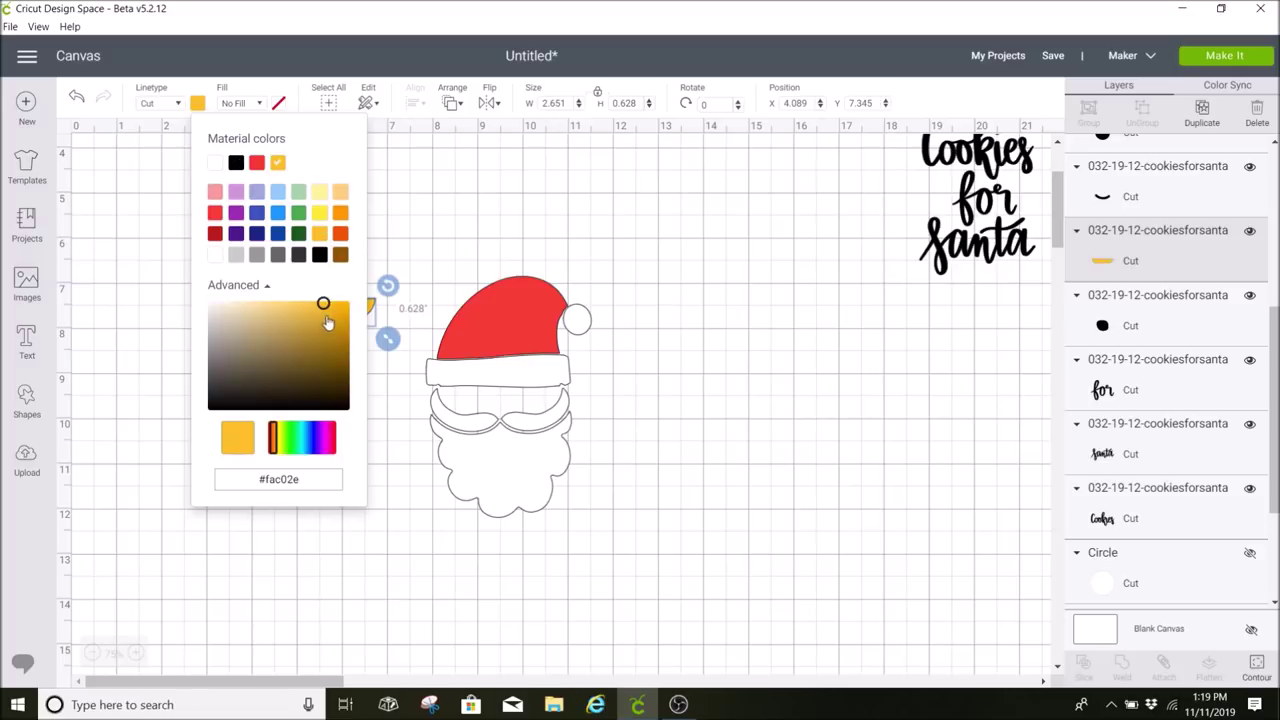
left_click_drag(324, 304, 222, 306)
left_click(503, 257)
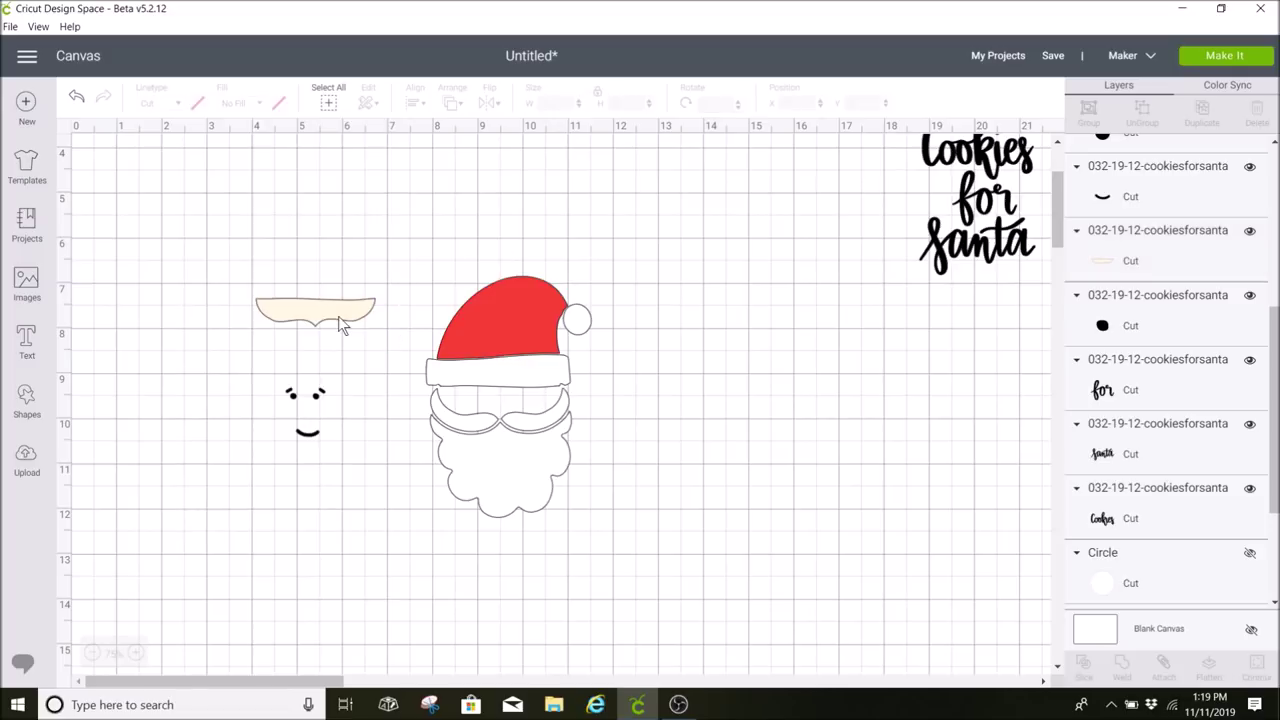
left_click_drag(340, 325, 527, 418)
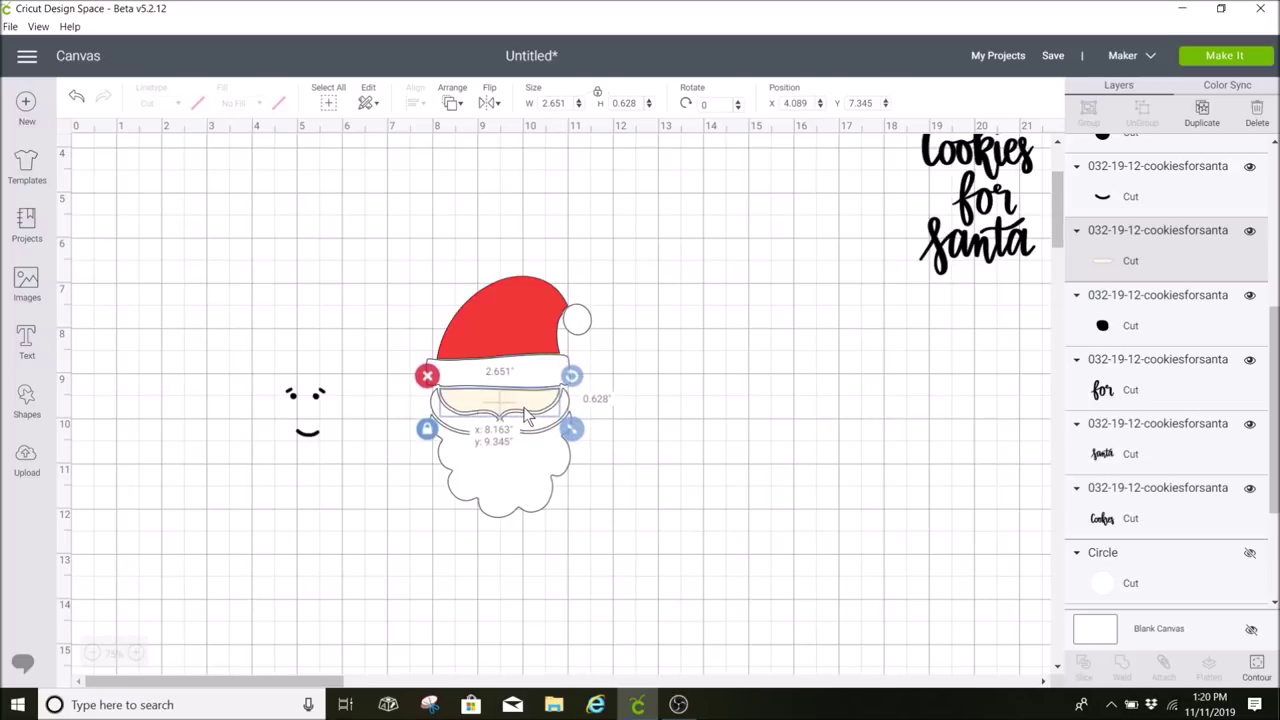
left_click(285, 393)
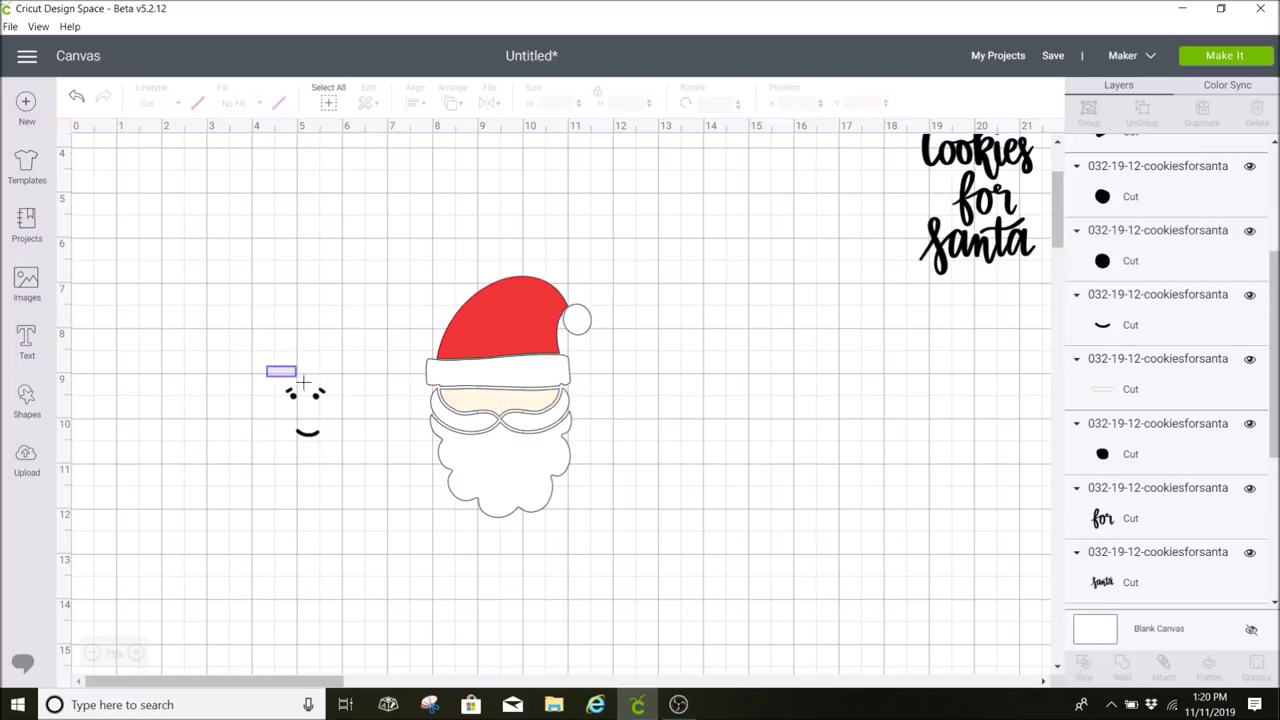
Step: Attach the eyes and mouth together and position them on Santa's face
left_click_drag(302, 381, 366, 464)
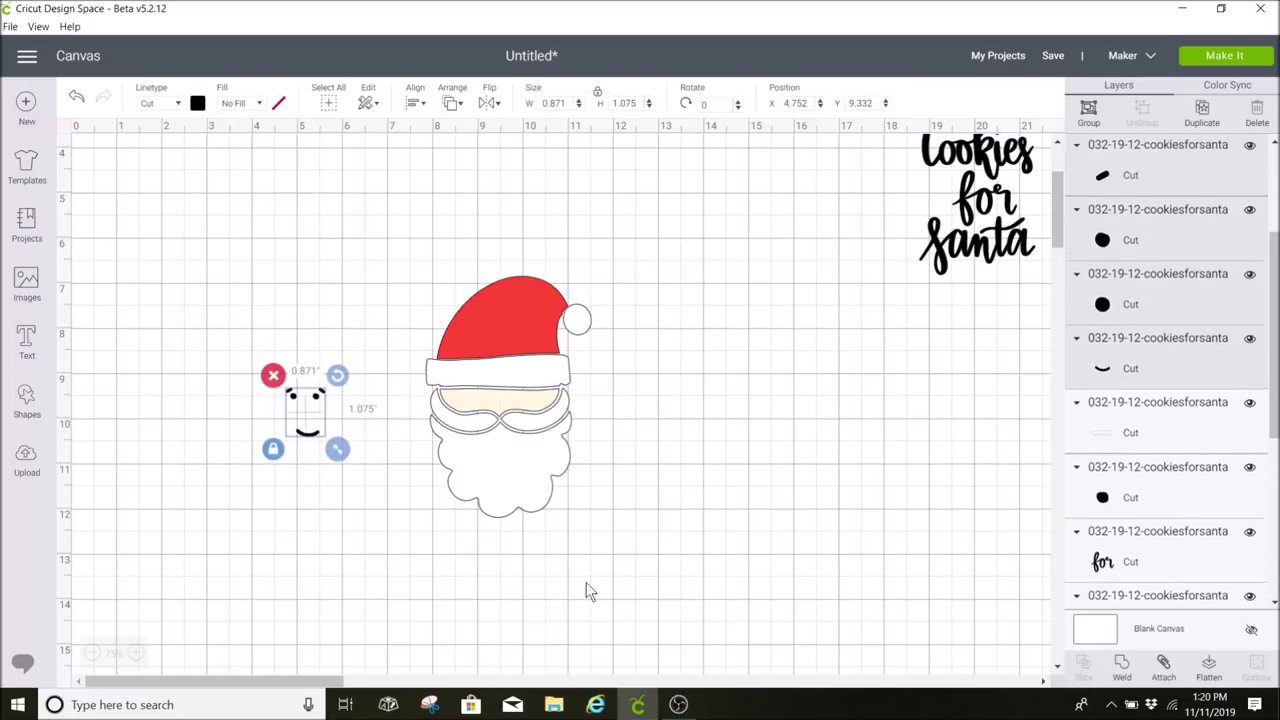
left_click(1163, 670)
left_click_drag(317, 408, 510, 415)
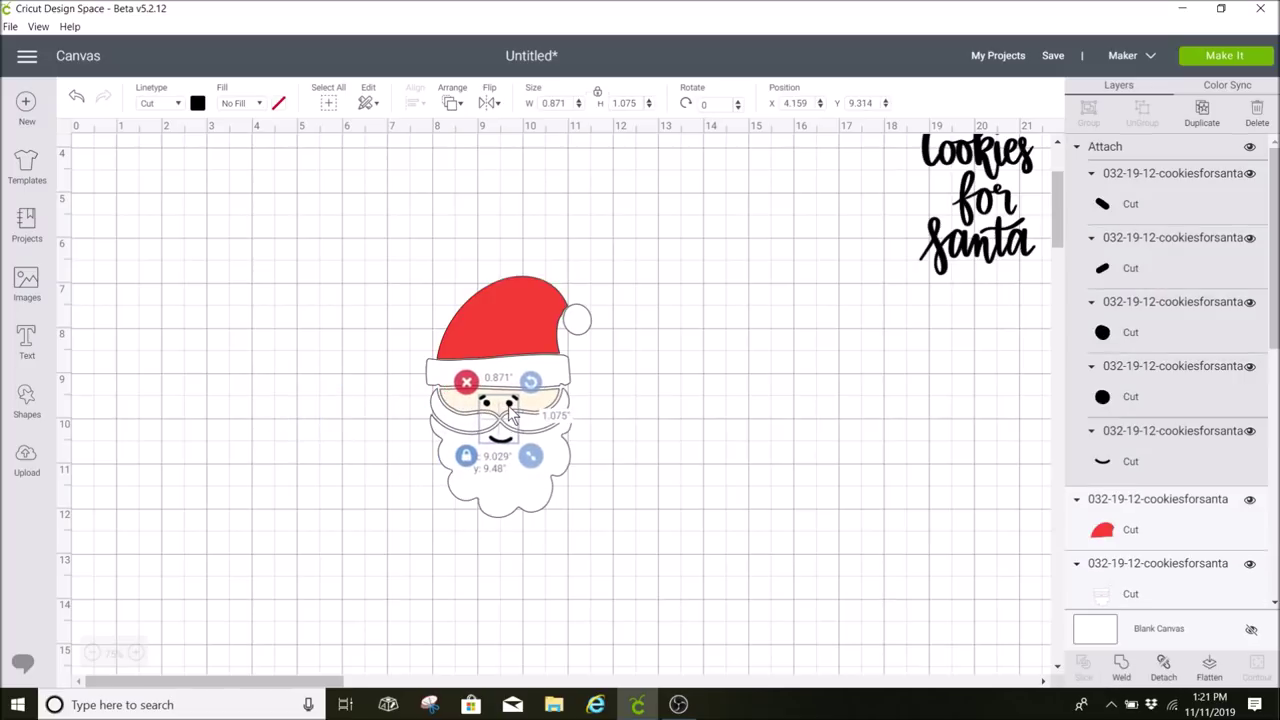
left_click(651, 386)
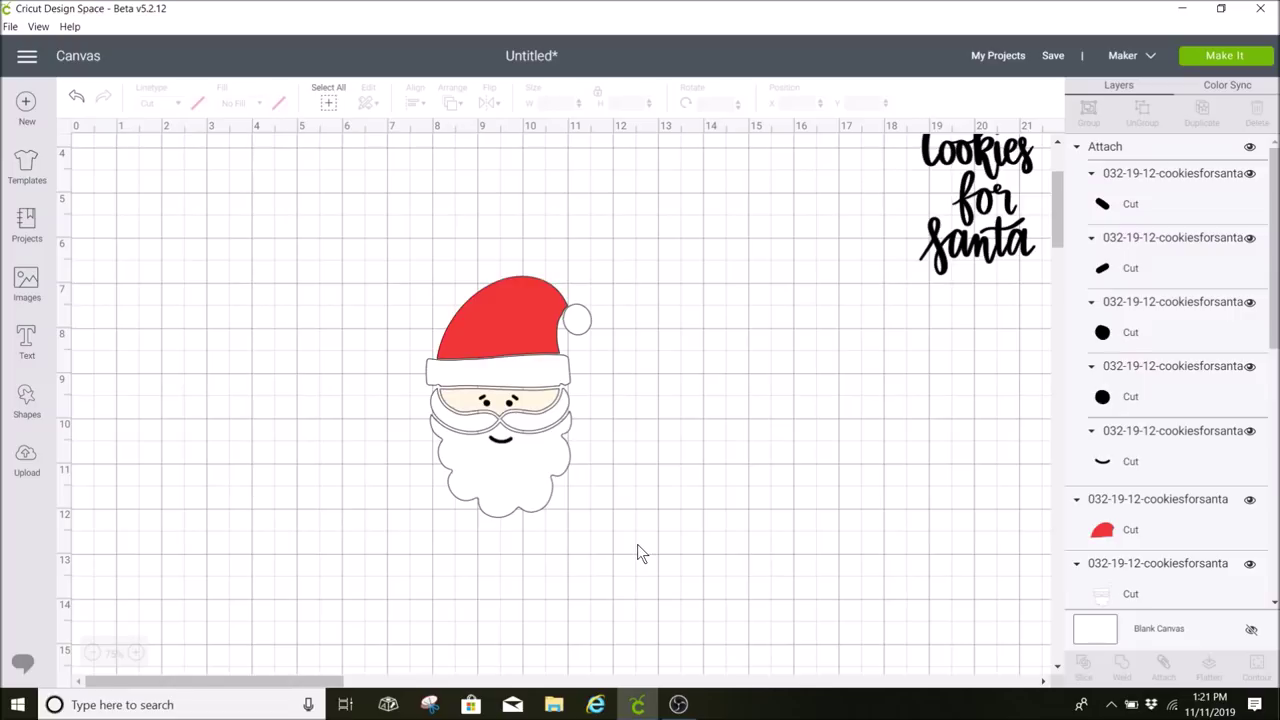
Step: Group all the assembled Santa face pieces and move the group right of centre
left_click_drag(637, 544, 400, 272)
left_click(497, 397)
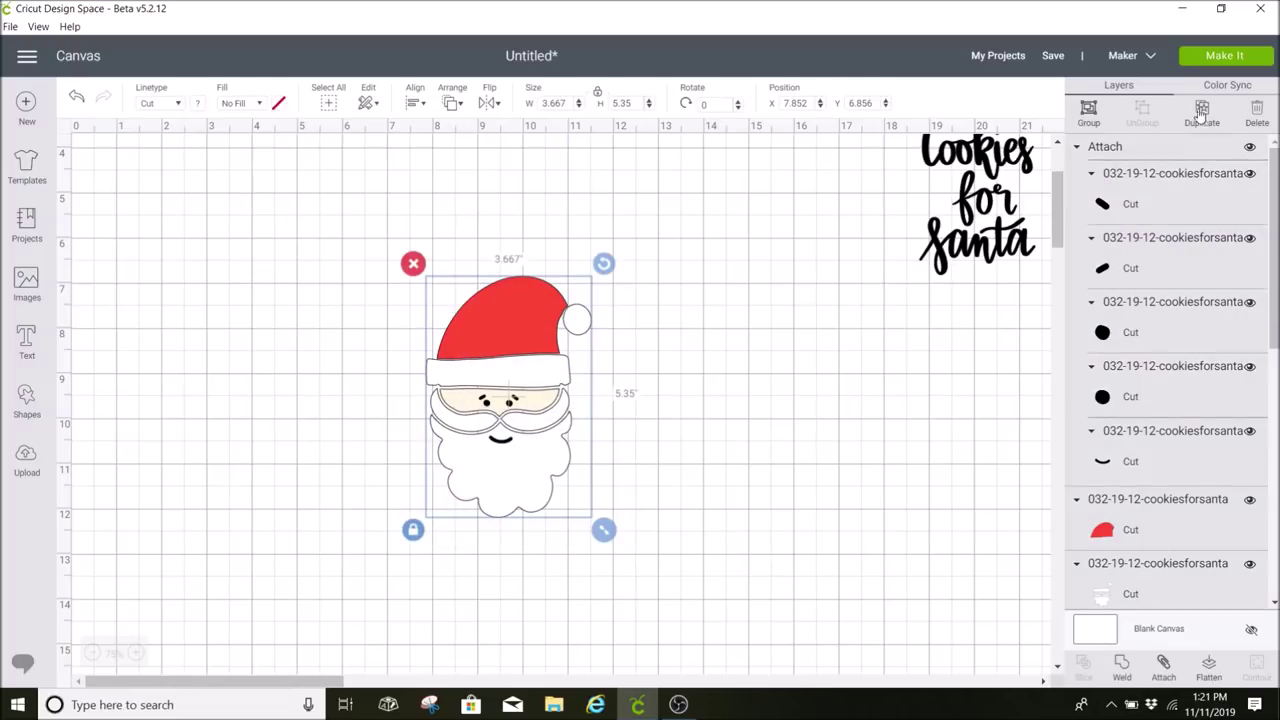
left_click(1090, 112)
left_click_drag(521, 356, 819, 404)
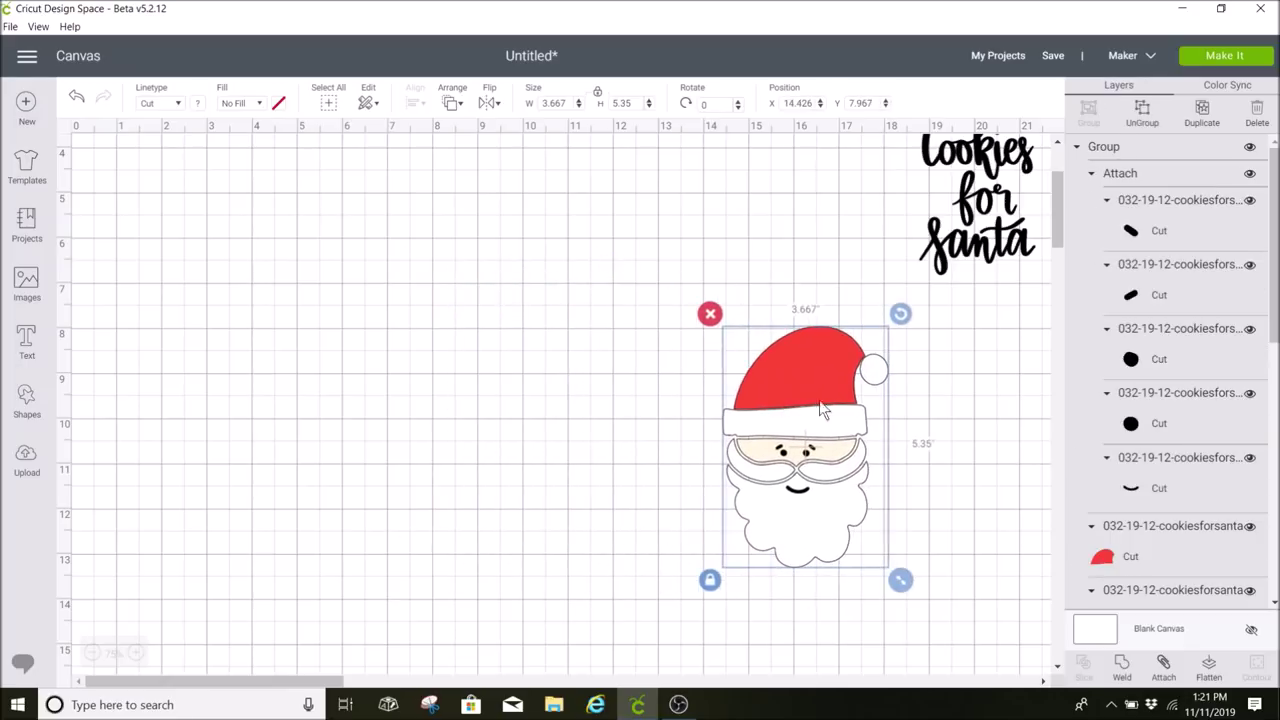
scroll(1157, 423, "down", 5)
Step: Unhide the outer and inner circles and centre the Santa face inside them
scroll(1158, 425, "down", 3)
left_click(1249, 363)
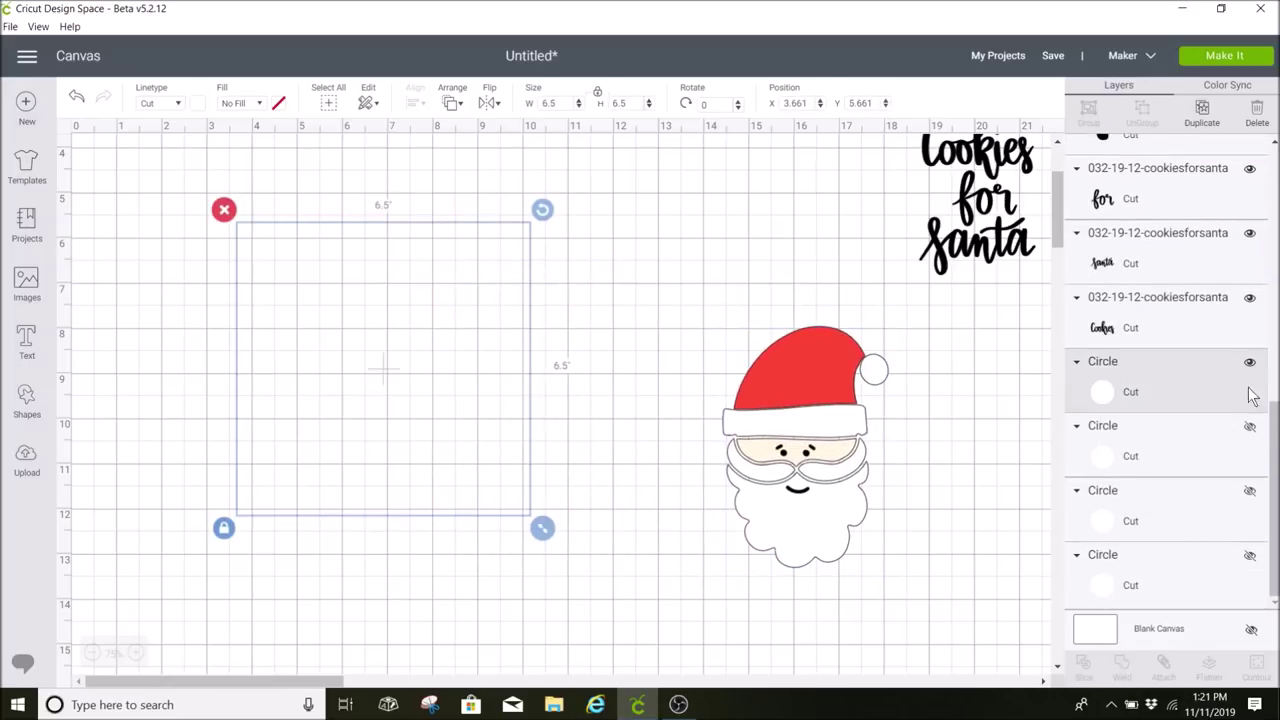
left_click(1249, 556)
left_click(853, 336)
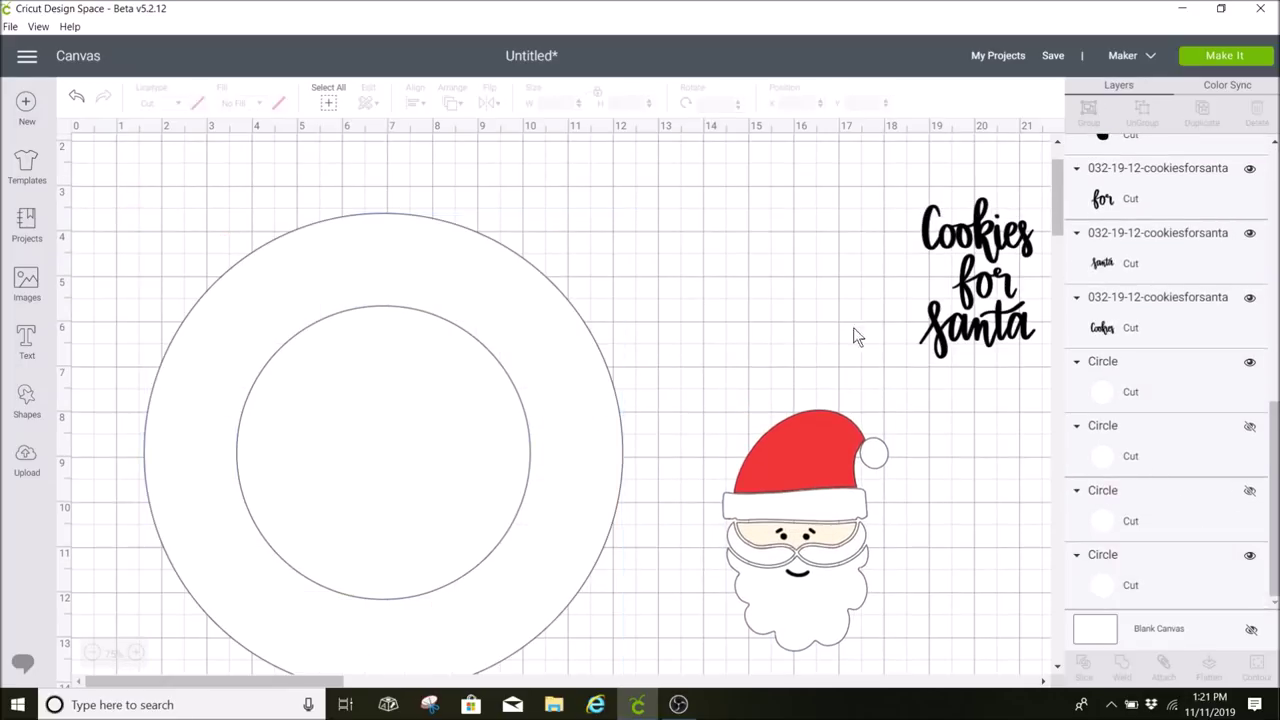
left_click_drag(832, 581, 422, 496)
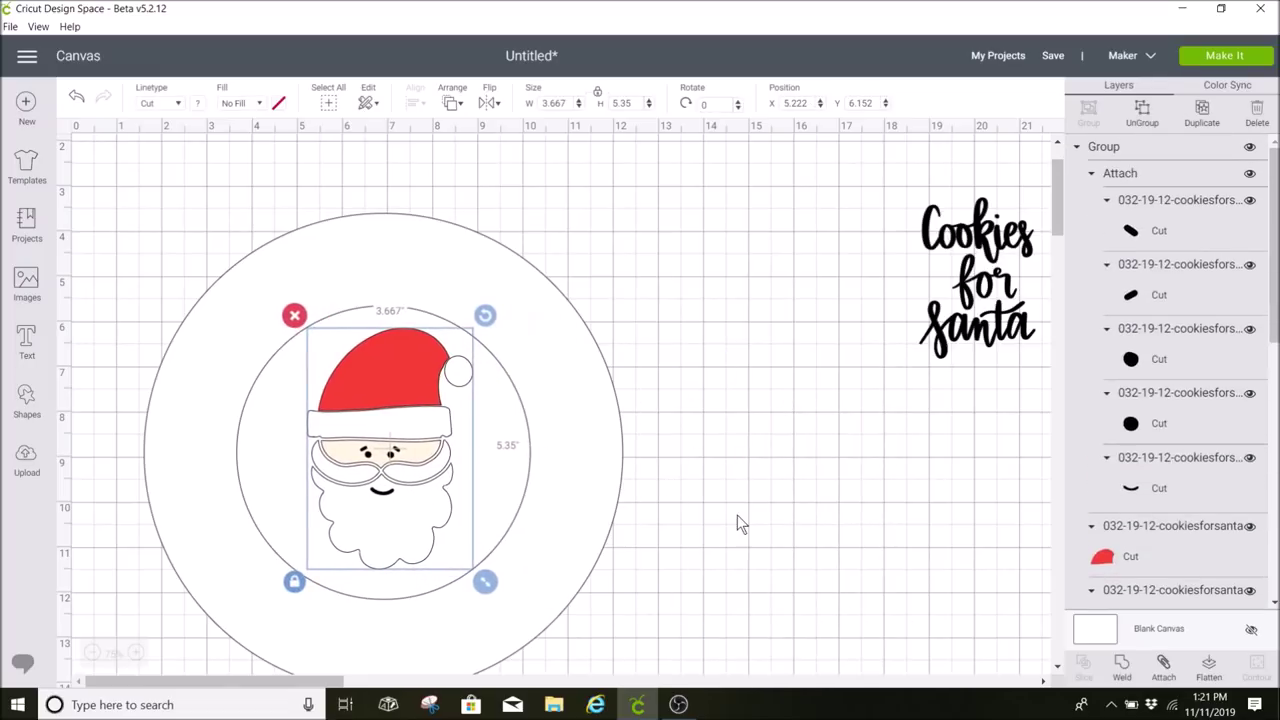
left_click(928, 287)
Step: Move the Cookies for Santa text beside the circles, lower 'santa', and attach the dot to Cookies
left_click(975, 290)
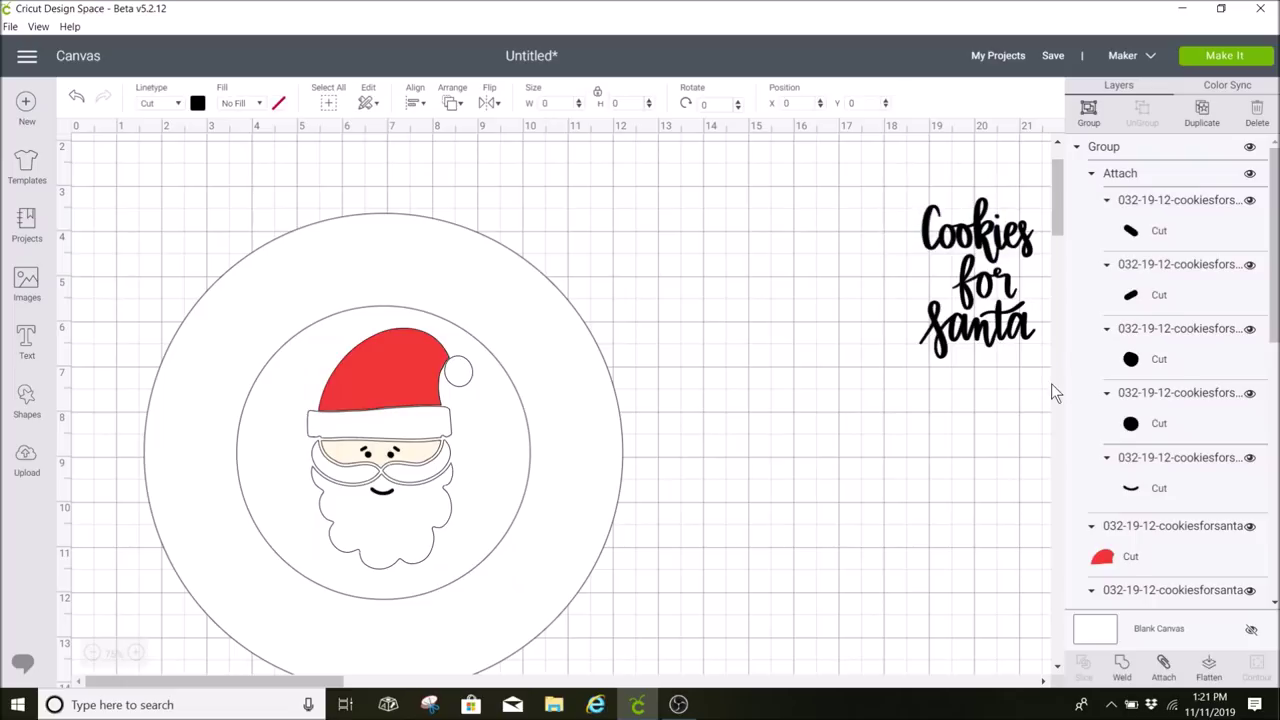
left_click_drag(982, 305, 711, 428)
left_click(930, 345)
left_click_drag(704, 330, 714, 370)
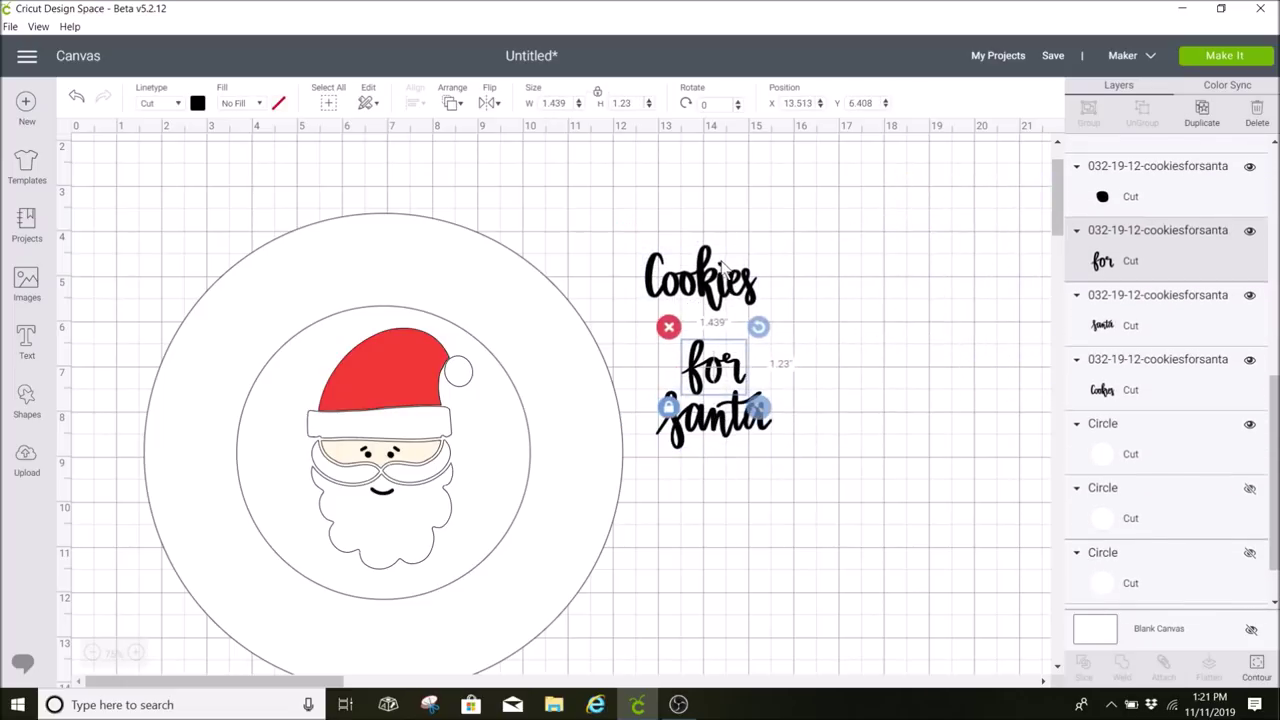
left_click(722, 263)
left_click(720, 262)
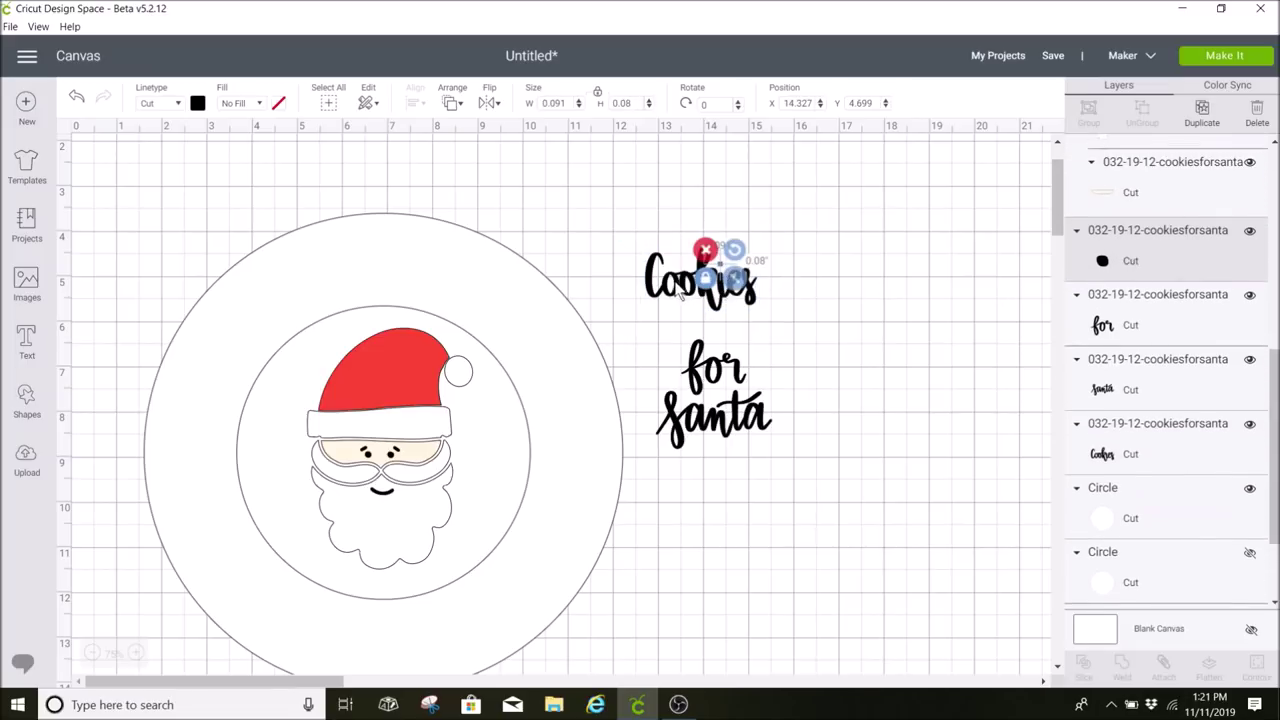
left_click(678, 287)
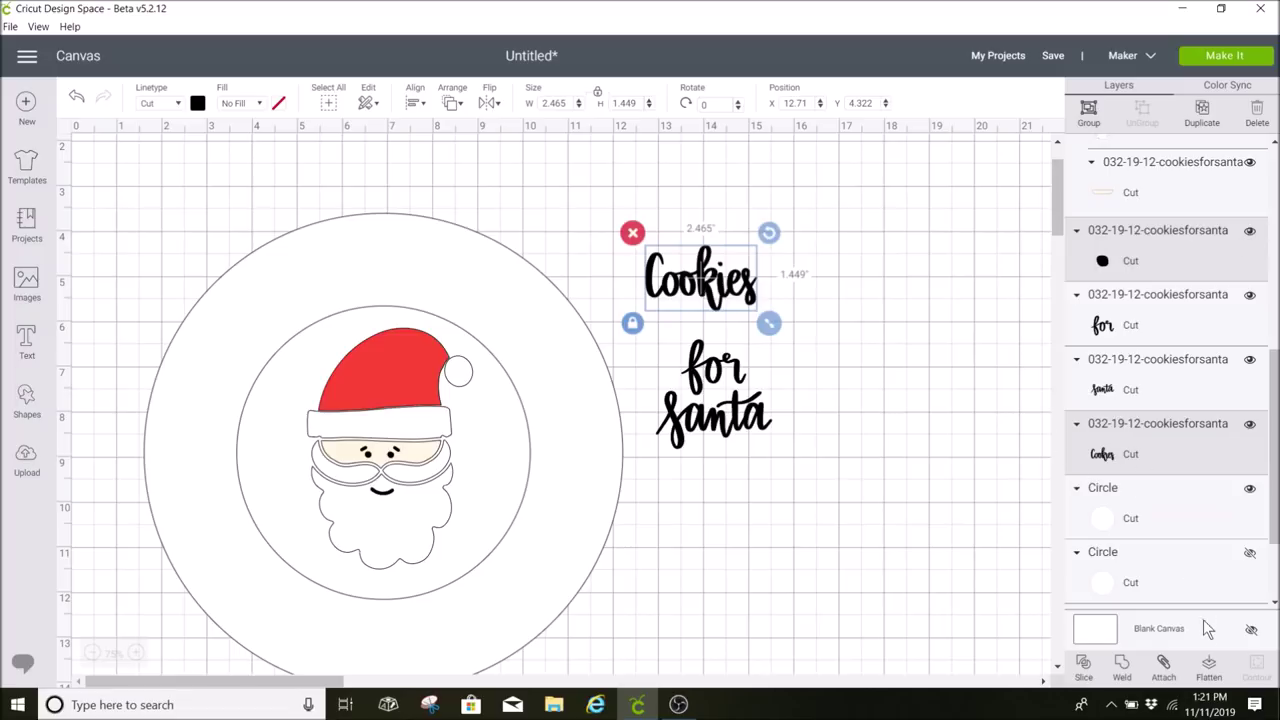
left_click(1166, 670)
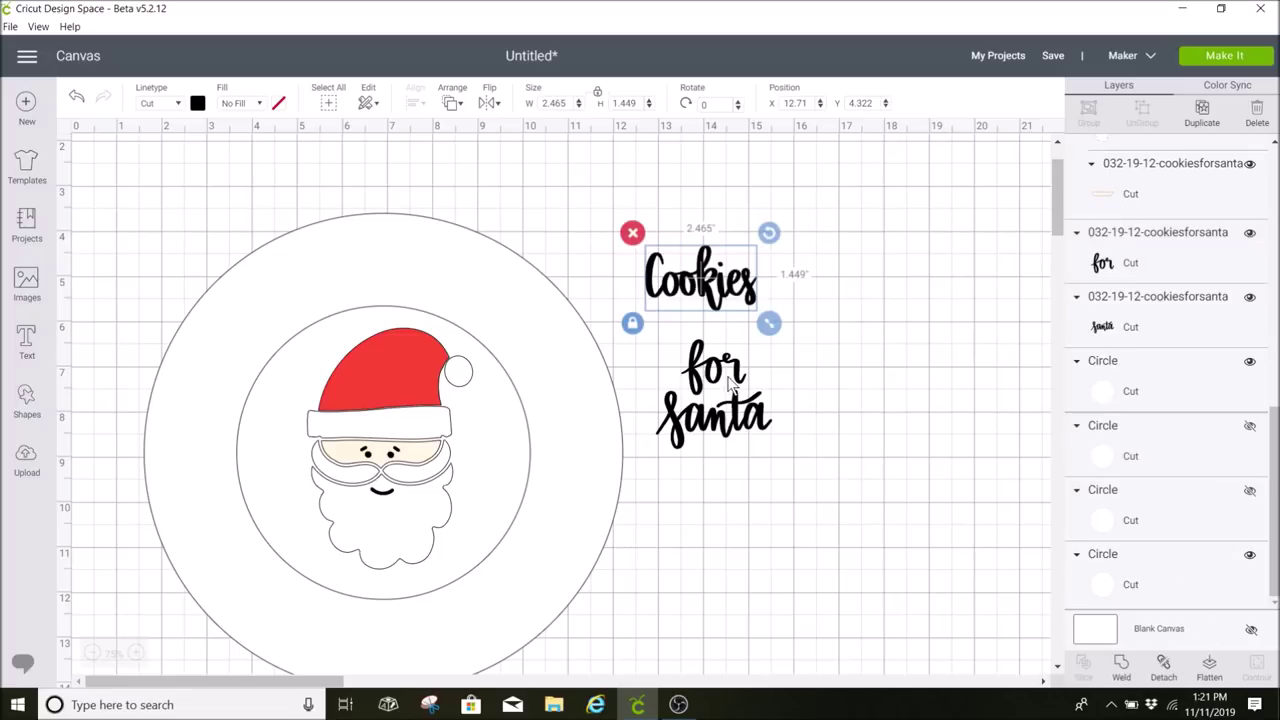
Step: Place Cookies, for and santa along the top of the outer circle, enlarging Cookies
left_click_drag(733, 385, 393, 278)
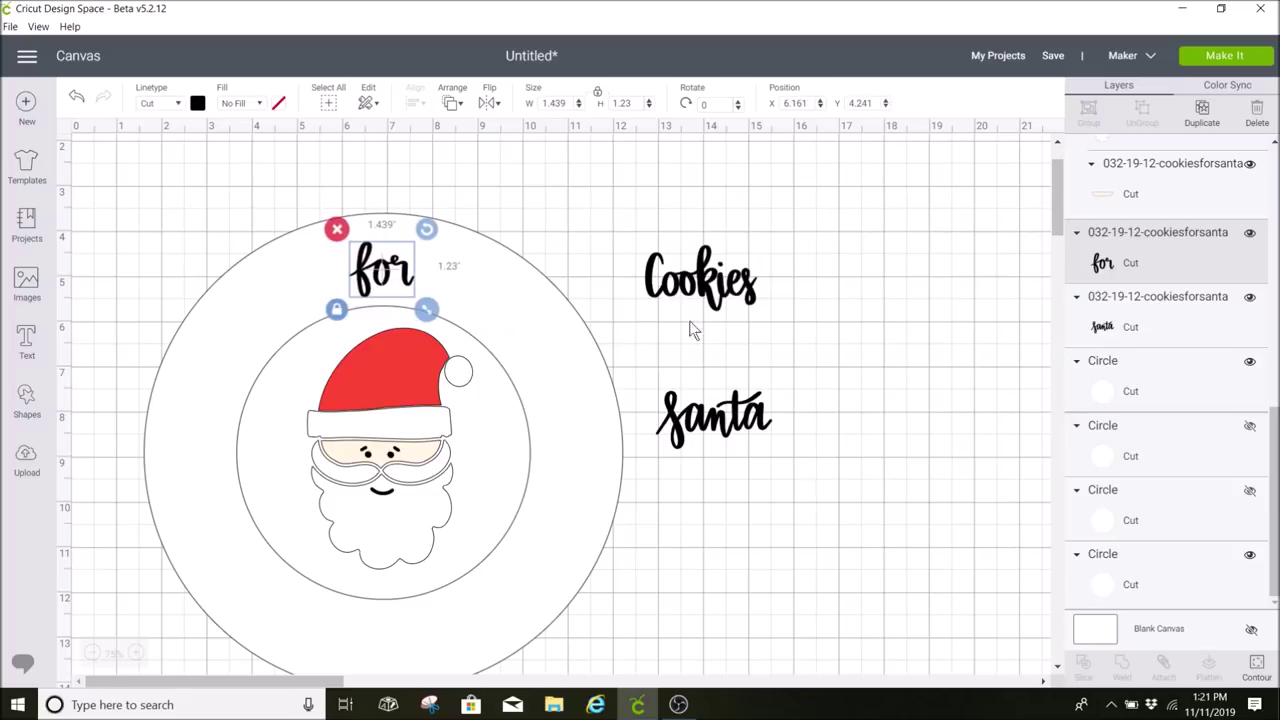
left_click_drag(700, 285, 280, 312)
left_click_drag(719, 395, 500, 272)
left_click(285, 300)
left_click(333, 235)
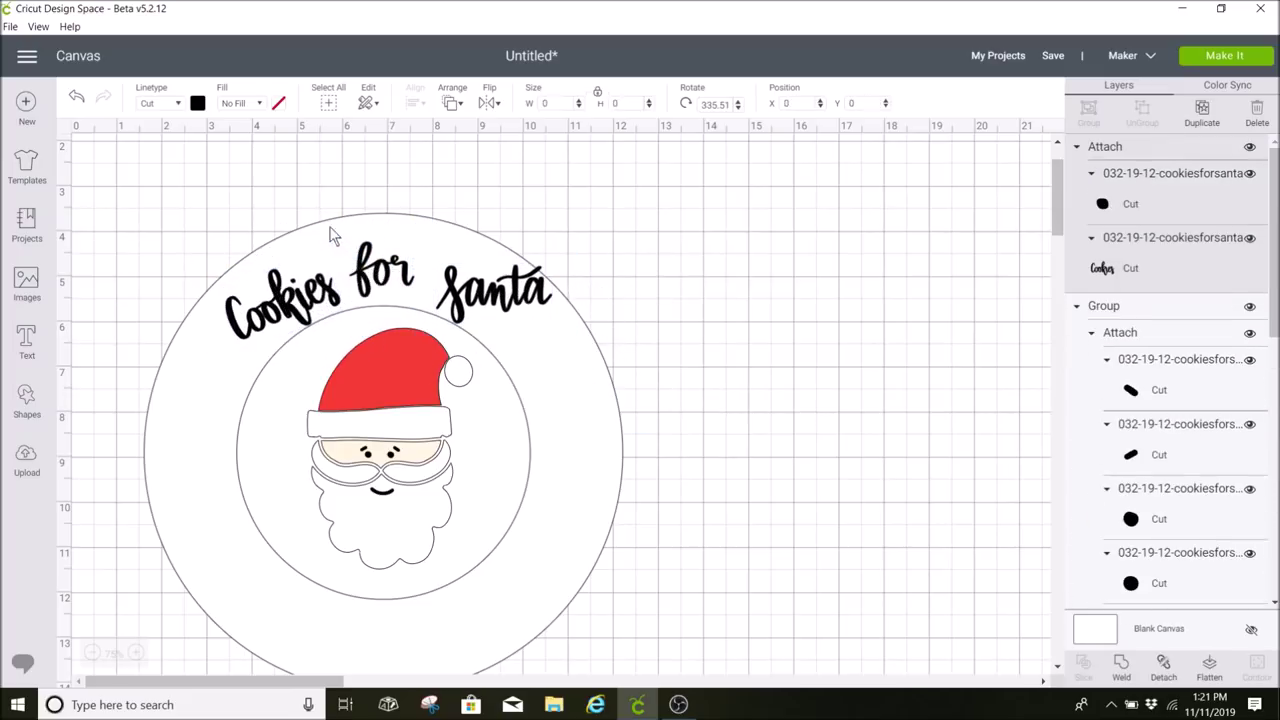
left_click(290, 300)
left_click_drag(350, 335, 360, 362)
left_click(435, 311)
left_click_drag(435, 311, 391, 268)
left_click_drag(285, 300, 258, 318)
left_click_drag(395, 272, 383, 280)
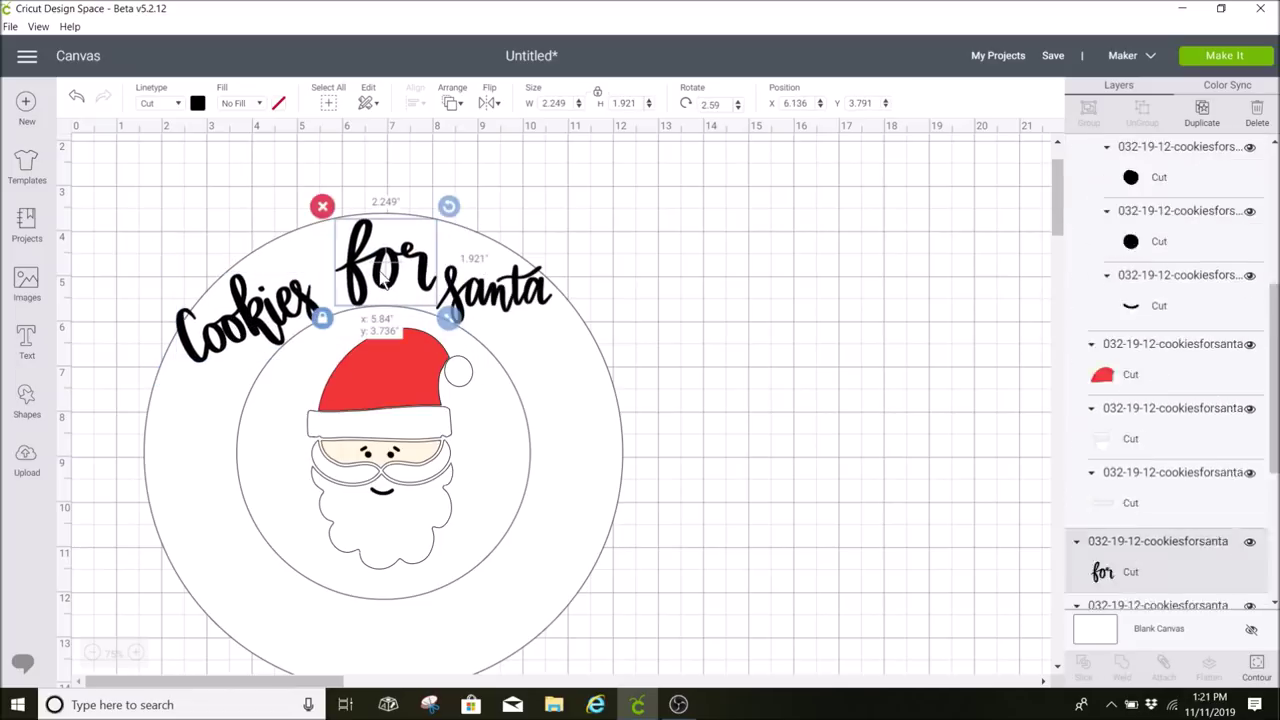
Step: Rotate and resize santa and Cookies so they follow the ring's curve
left_click(495, 287)
left_click_drag(563, 249, 585, 302)
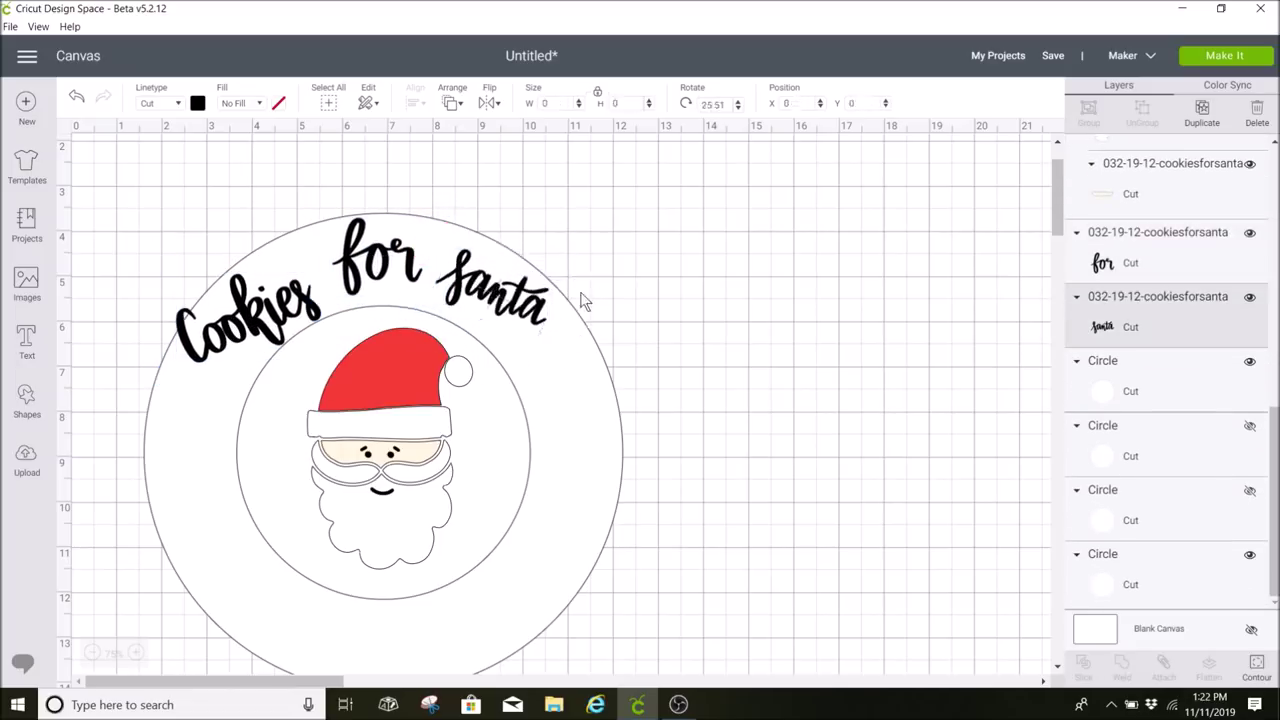
left_click_drag(580, 234, 589, 251)
left_click_drag(569, 363, 620, 391)
left_click_drag(621, 231, 600, 223)
mouse_move(600, 394)
left_mouse_down()
mouse_move(583, 377)
mouse_move(596, 383)
left_mouse_up()
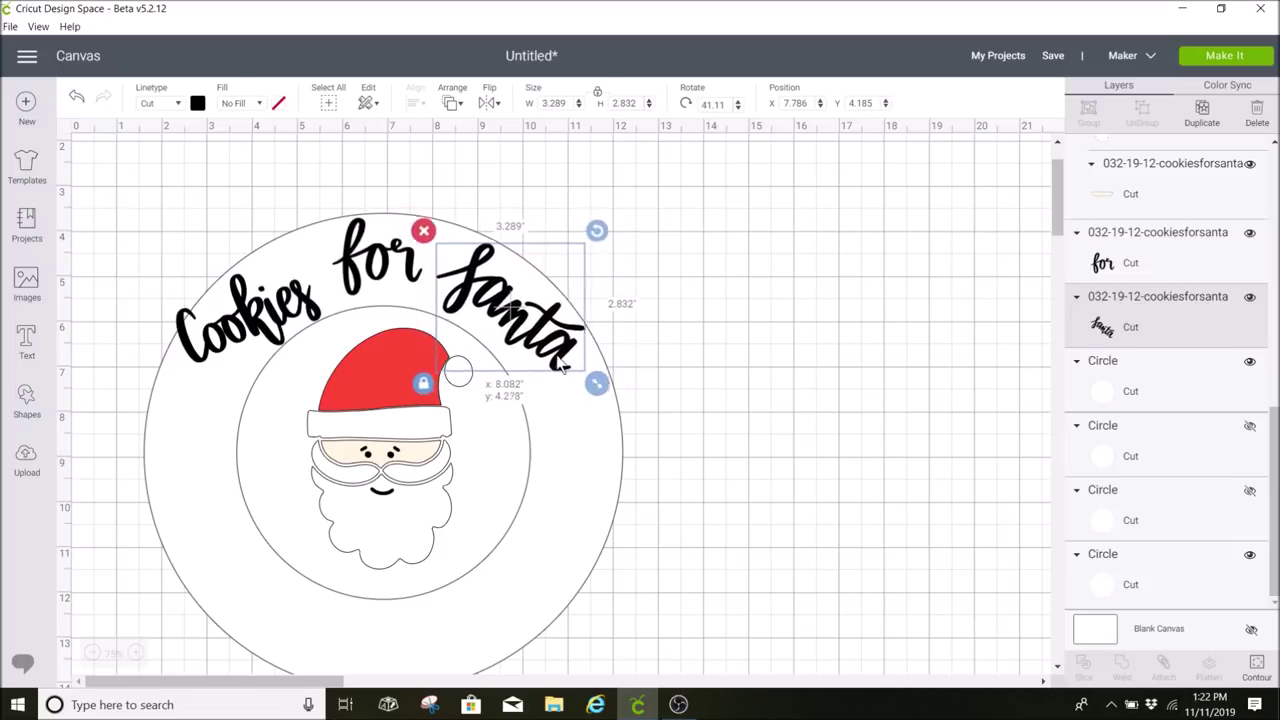
left_click(250, 310)
mouse_move(334, 386)
left_mouse_down()
mouse_move(350, 390)
mouse_move(357, 362)
mouse_move(338, 395)
left_mouse_up()
left_click(405, 268)
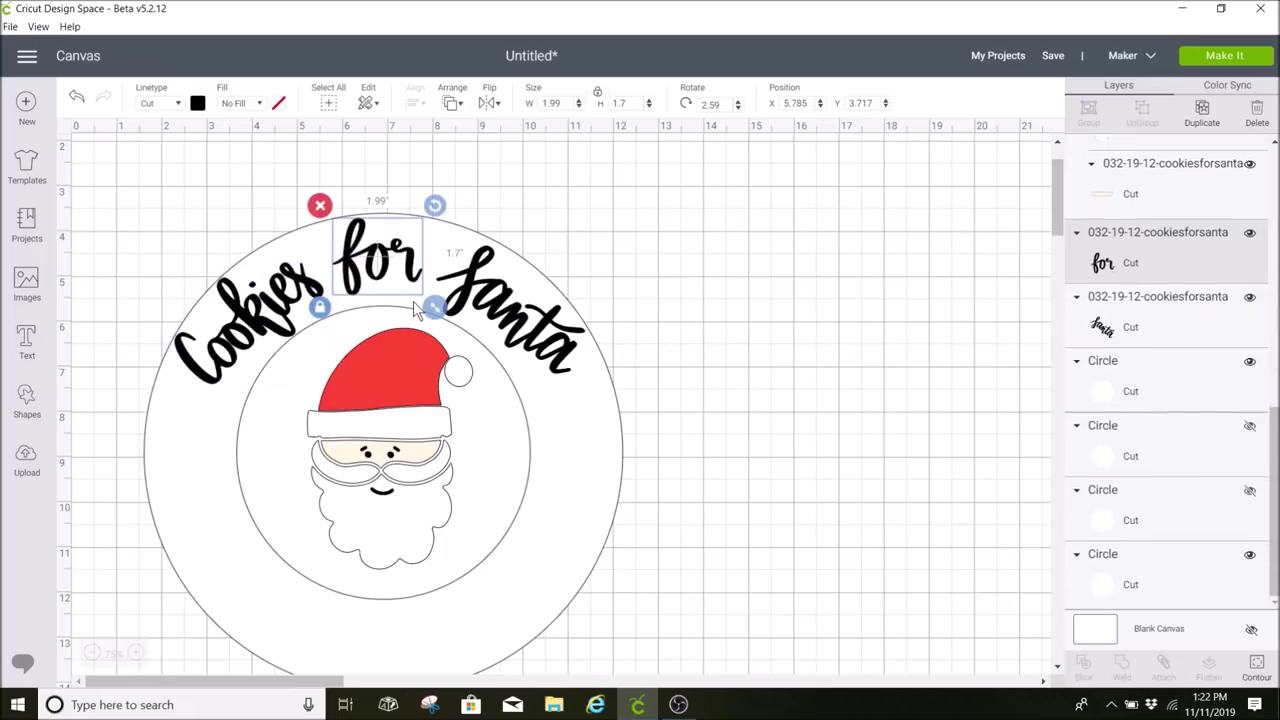
left_click(567, 540)
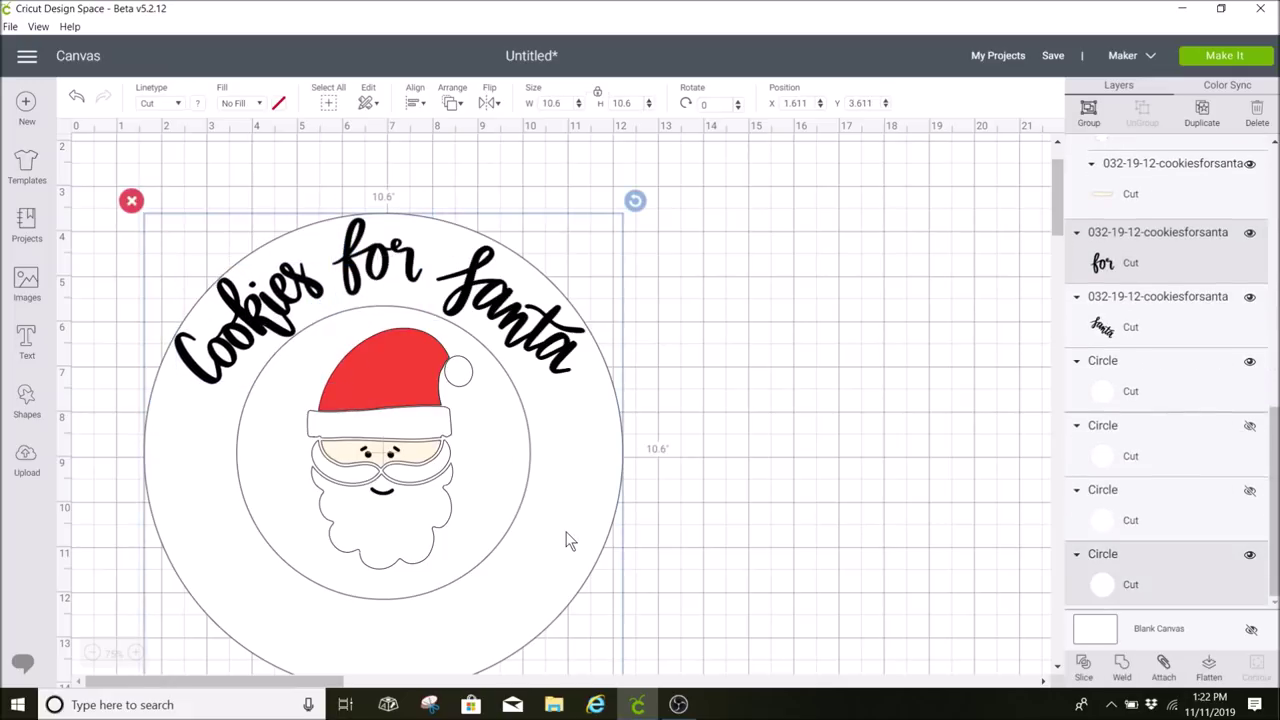
Step: Nudge the Cookies and Santa words into place on the ring
left_click(407, 104)
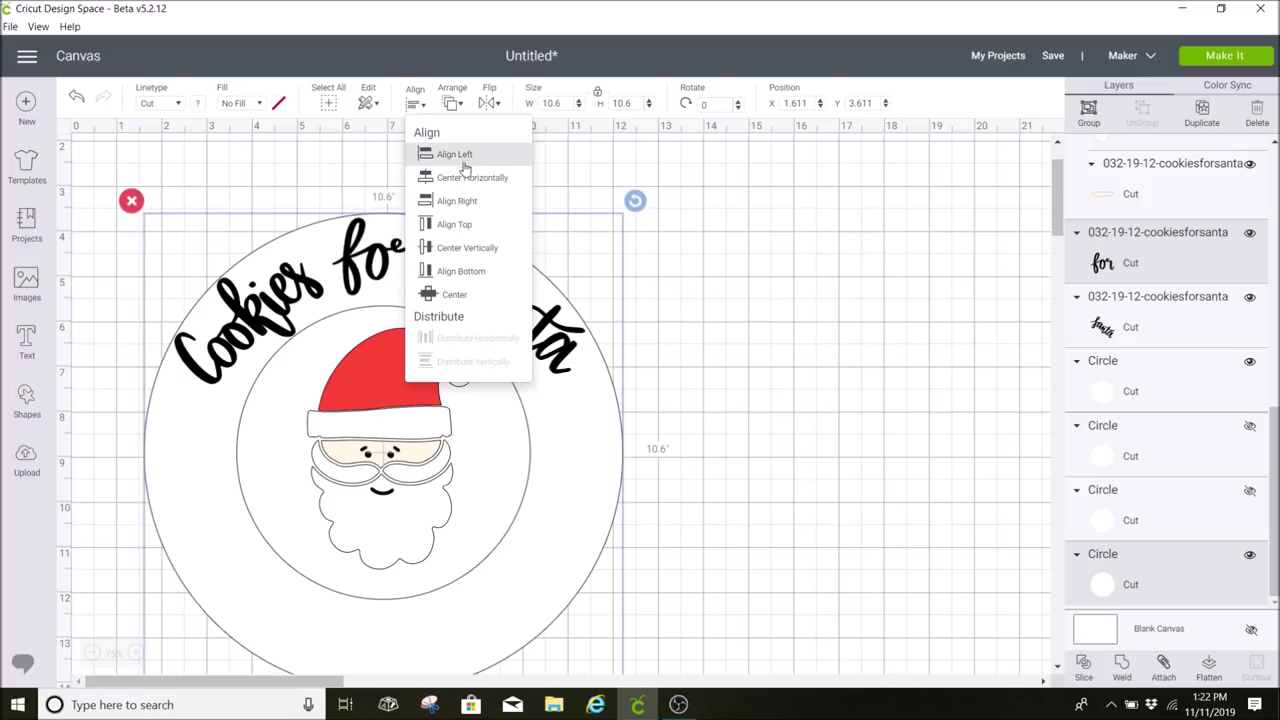
left_click(430, 155)
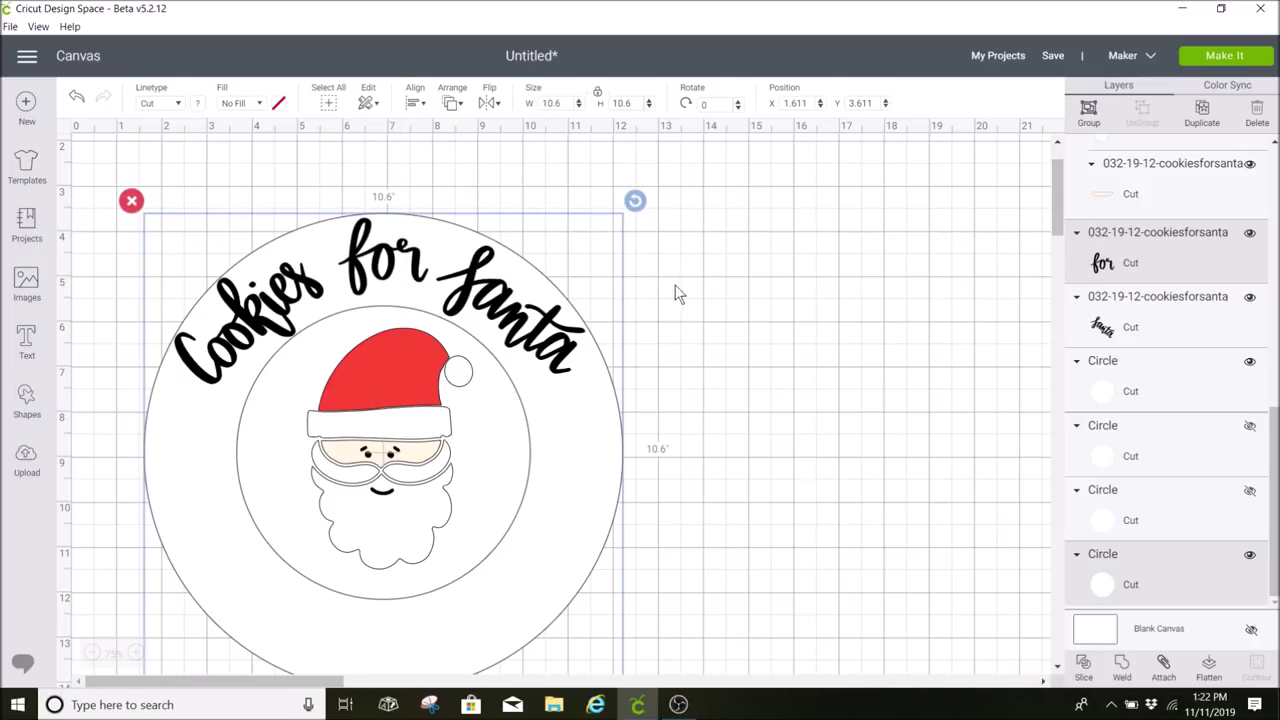
left_click(778, 305)
left_click(270, 333)
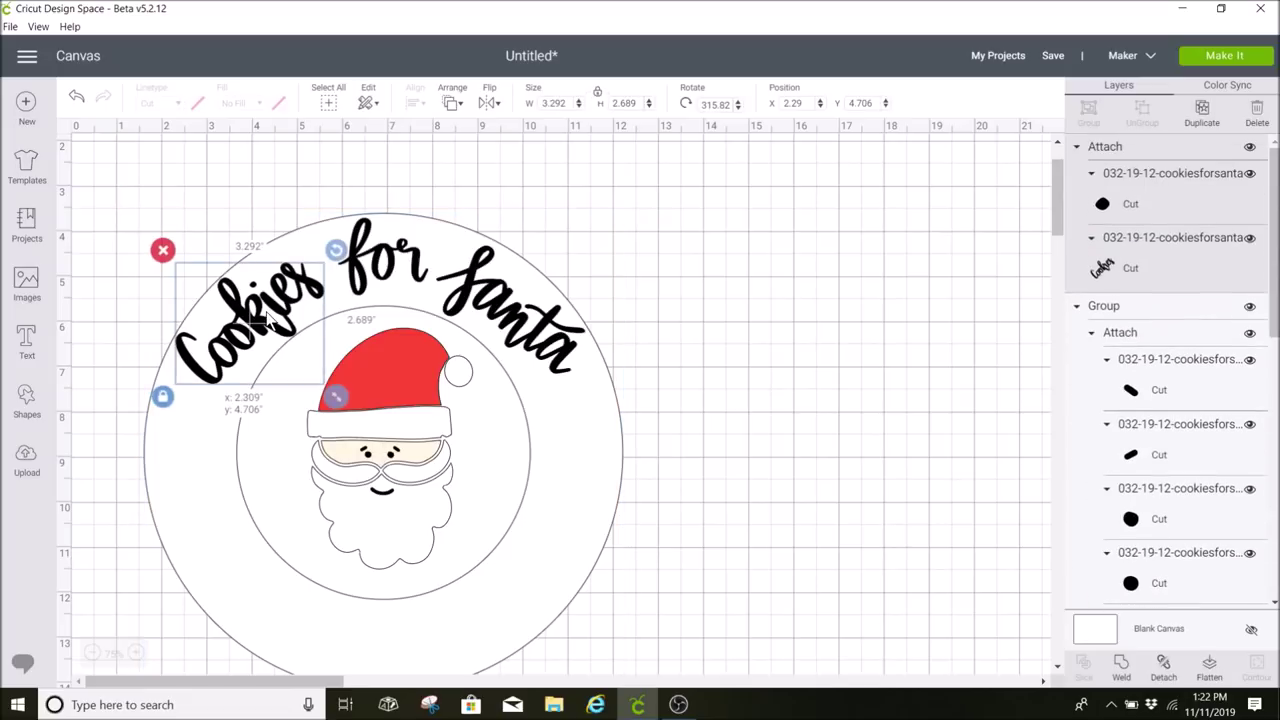
left_click_drag(268, 318, 267, 319)
left_click(513, 342)
left_click_drag(513, 342, 516, 341)
left_click(851, 326)
Step: Shift Cookies along the ring and tilt Santa to about 43°
left_click_drag(238, 340, 258, 340)
left_click(786, 277)
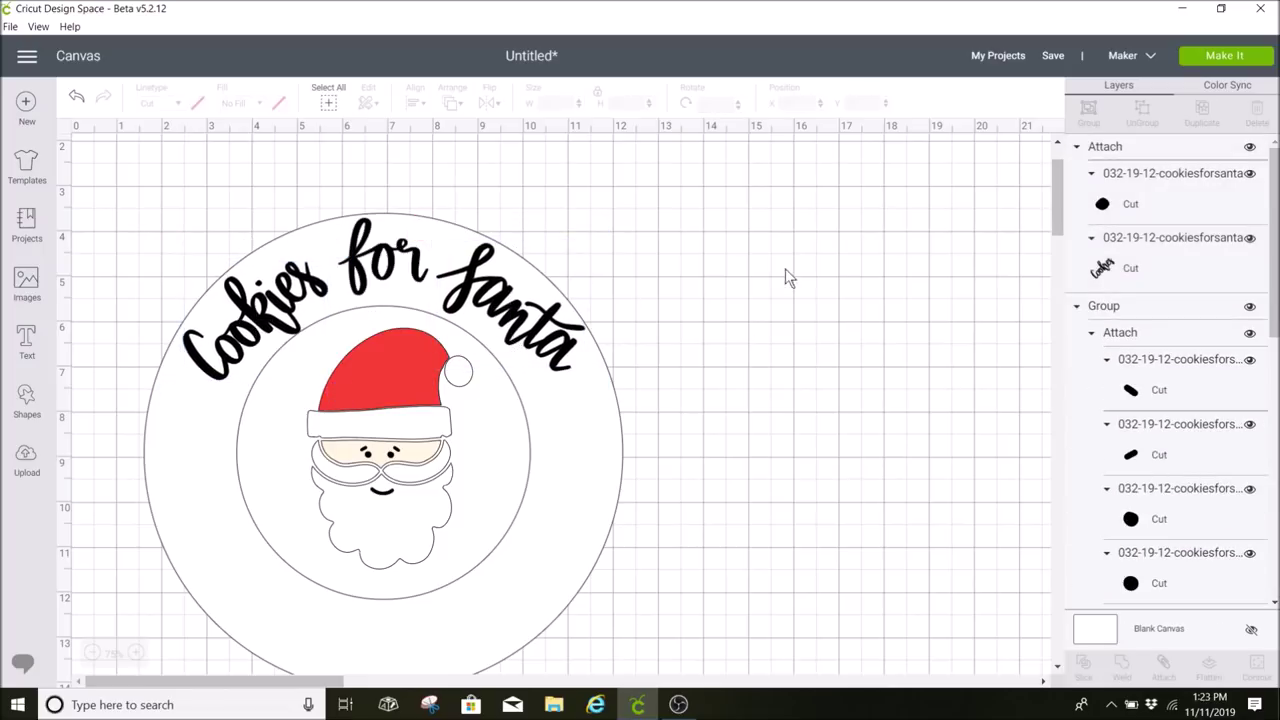
left_click(557, 340)
left_click_drag(598, 235, 602, 240)
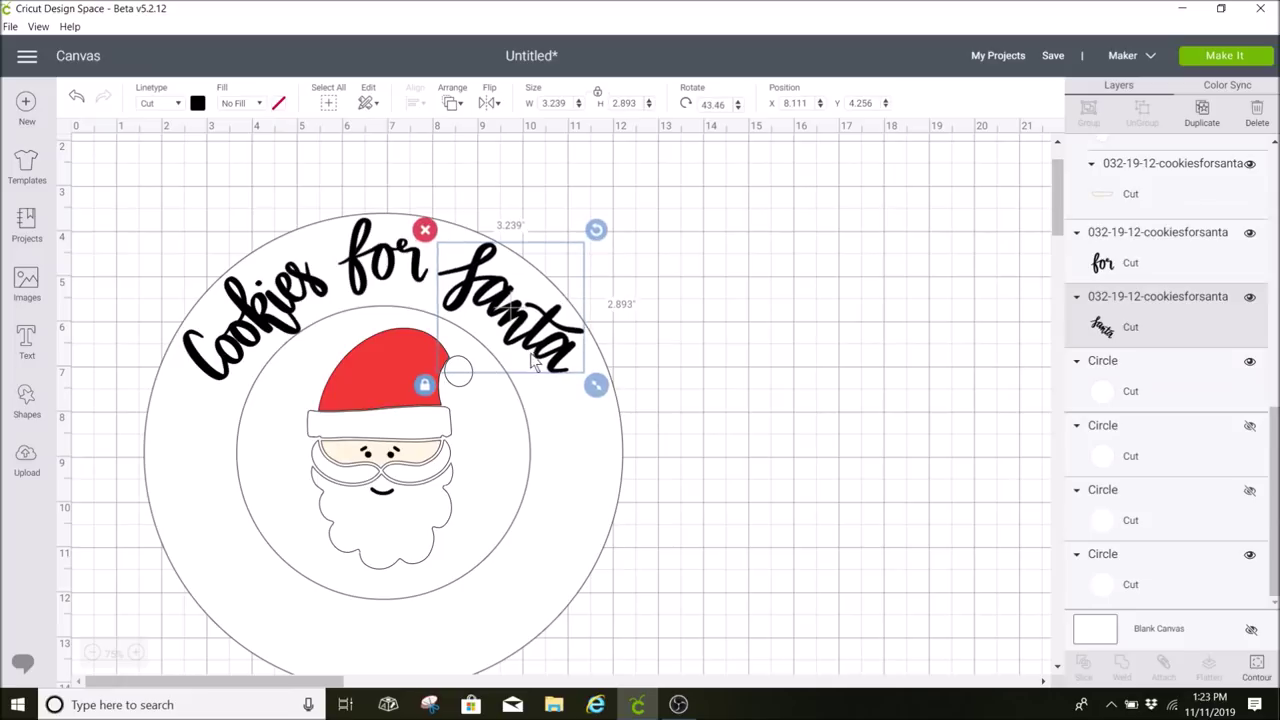
left_click(786, 310)
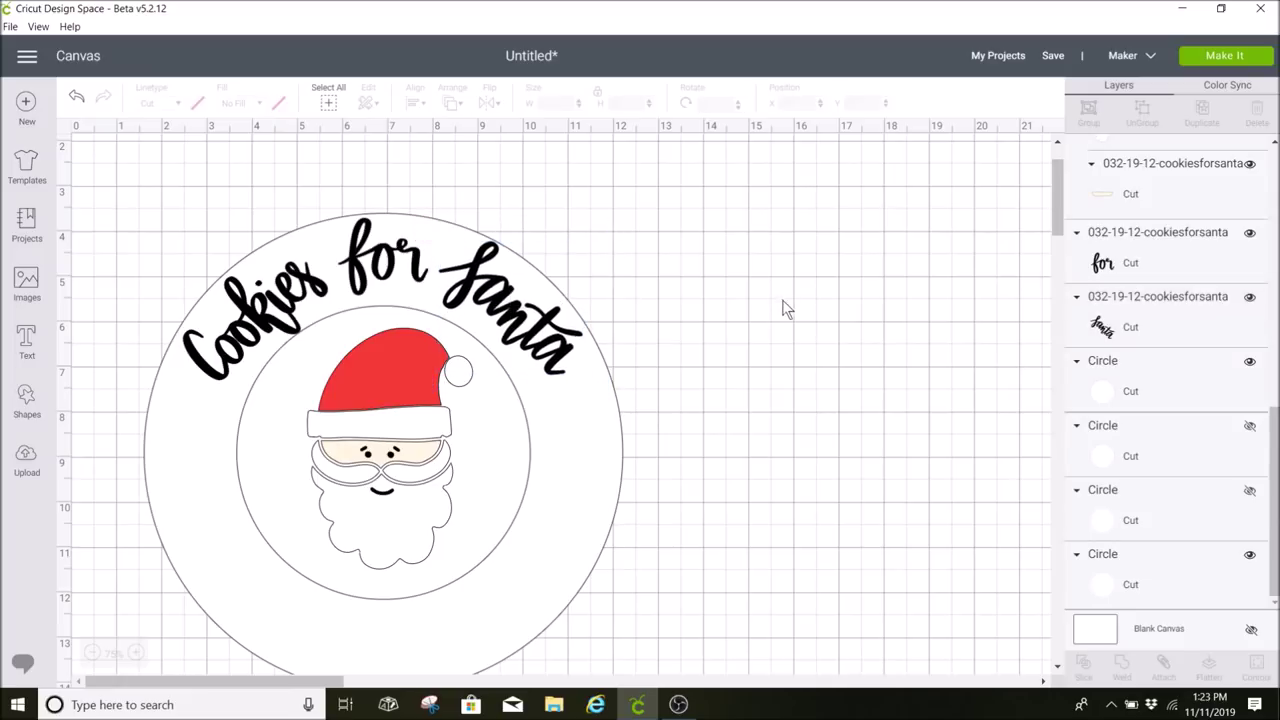
left_click(538, 368)
Step: Colour the Cookies word red and the for word green
left_click(320, 378)
left_click(198, 104)
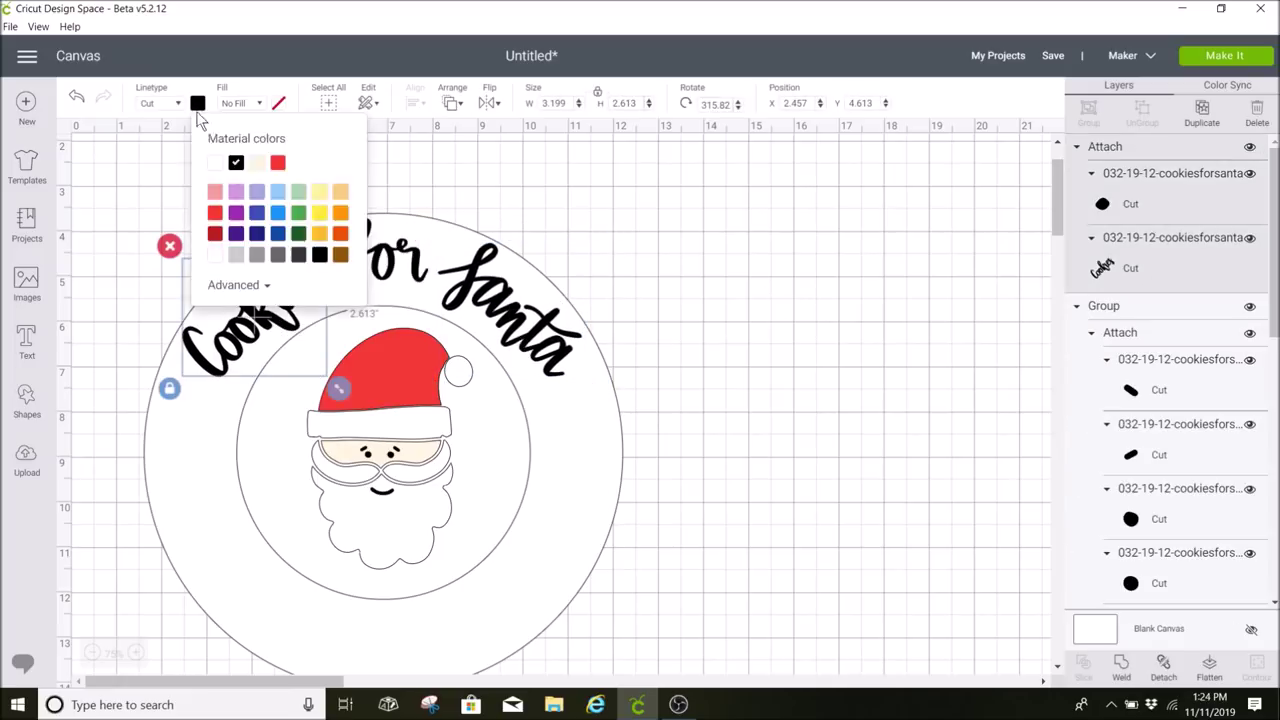
left_click(398, 262)
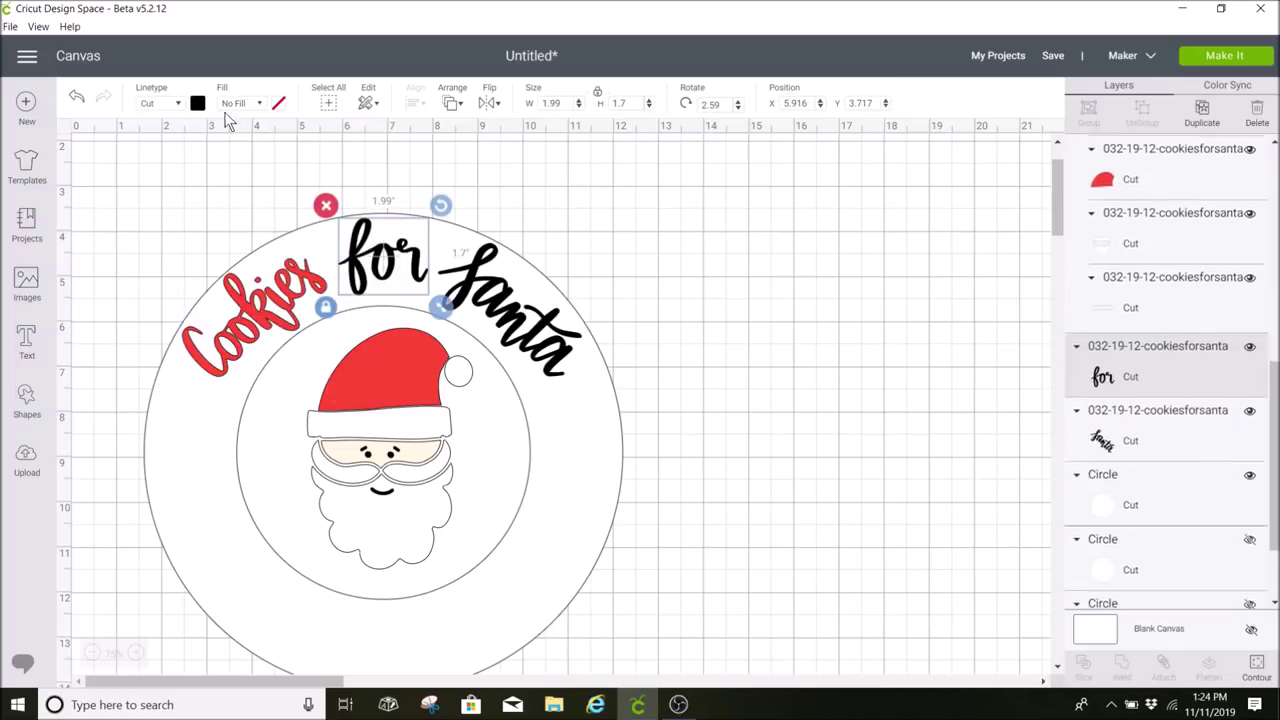
left_click(198, 104)
left_click(300, 212)
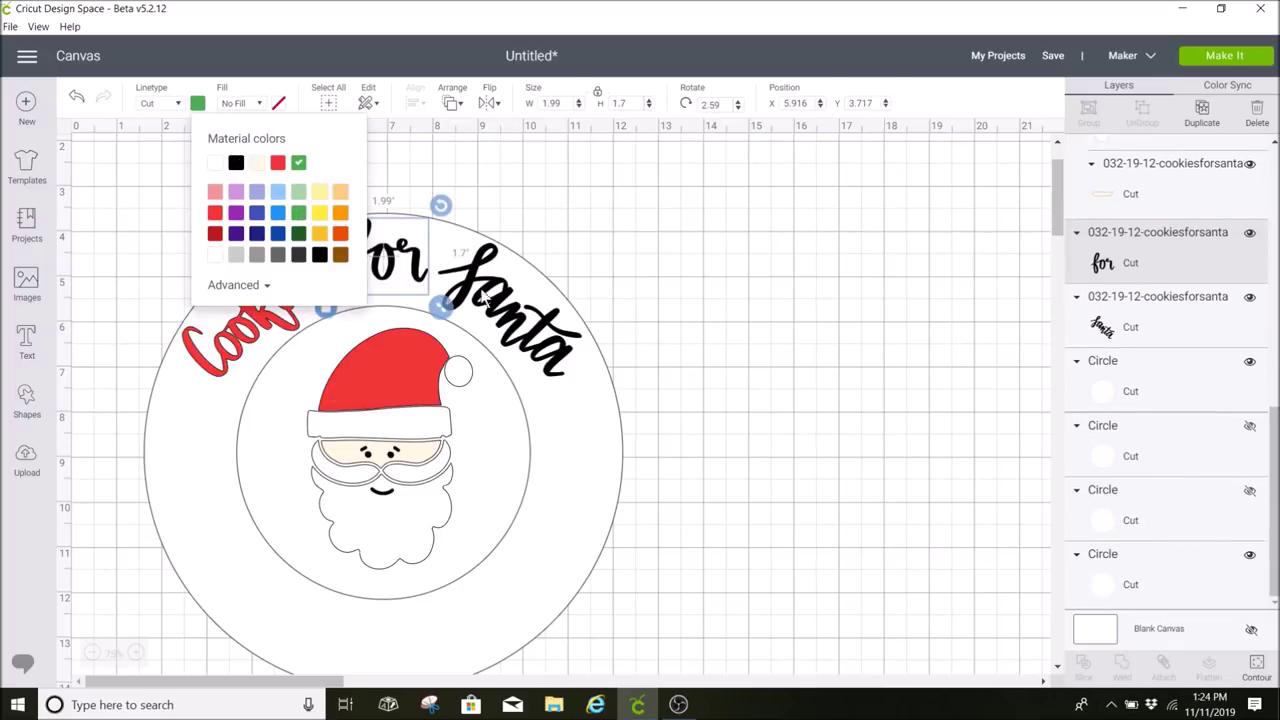
Step: Make the Santa word red instead of green
left_click(522, 308)
left_click(200, 106)
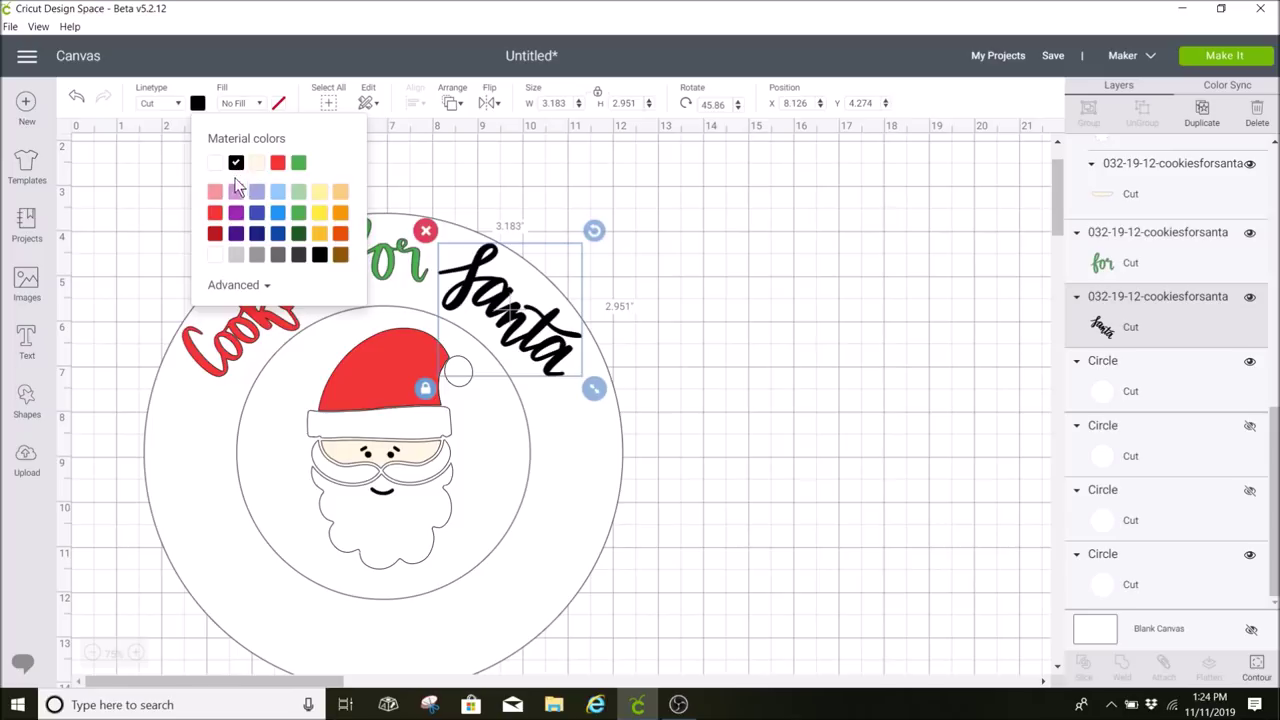
left_click(299, 165)
left_click(731, 295)
left_click(519, 329)
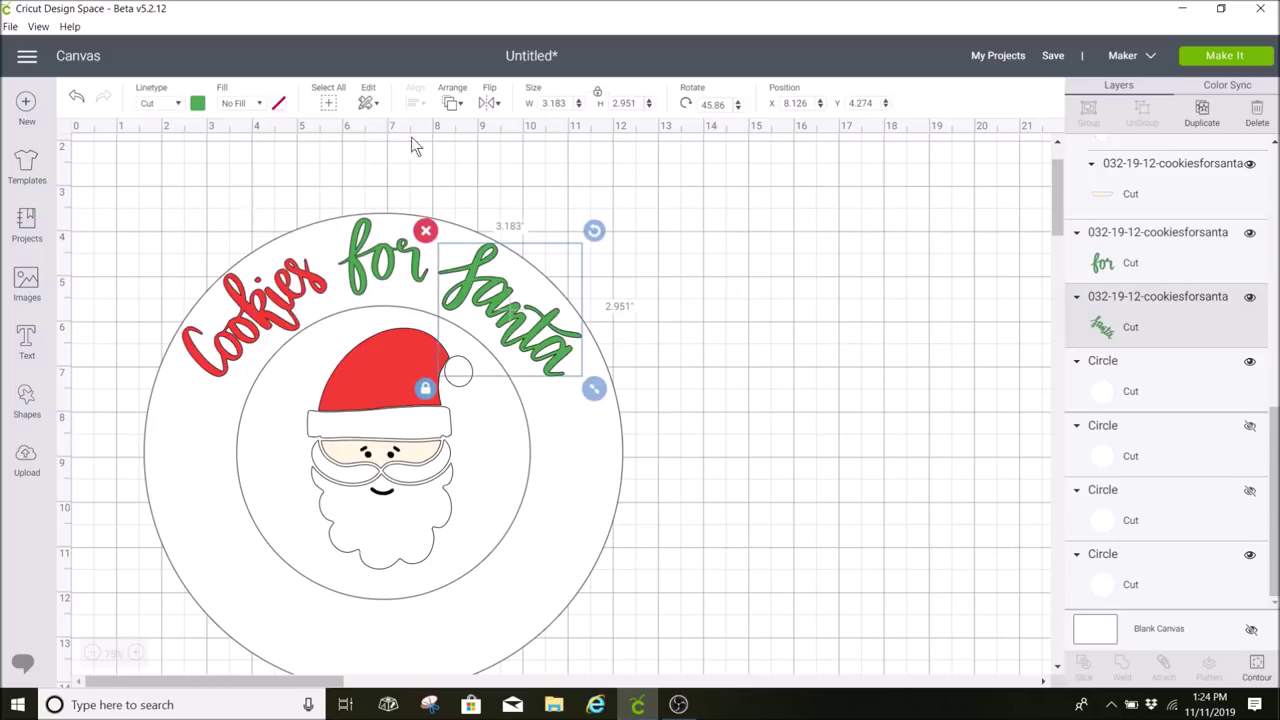
left_click(199, 104)
left_click(277, 162)
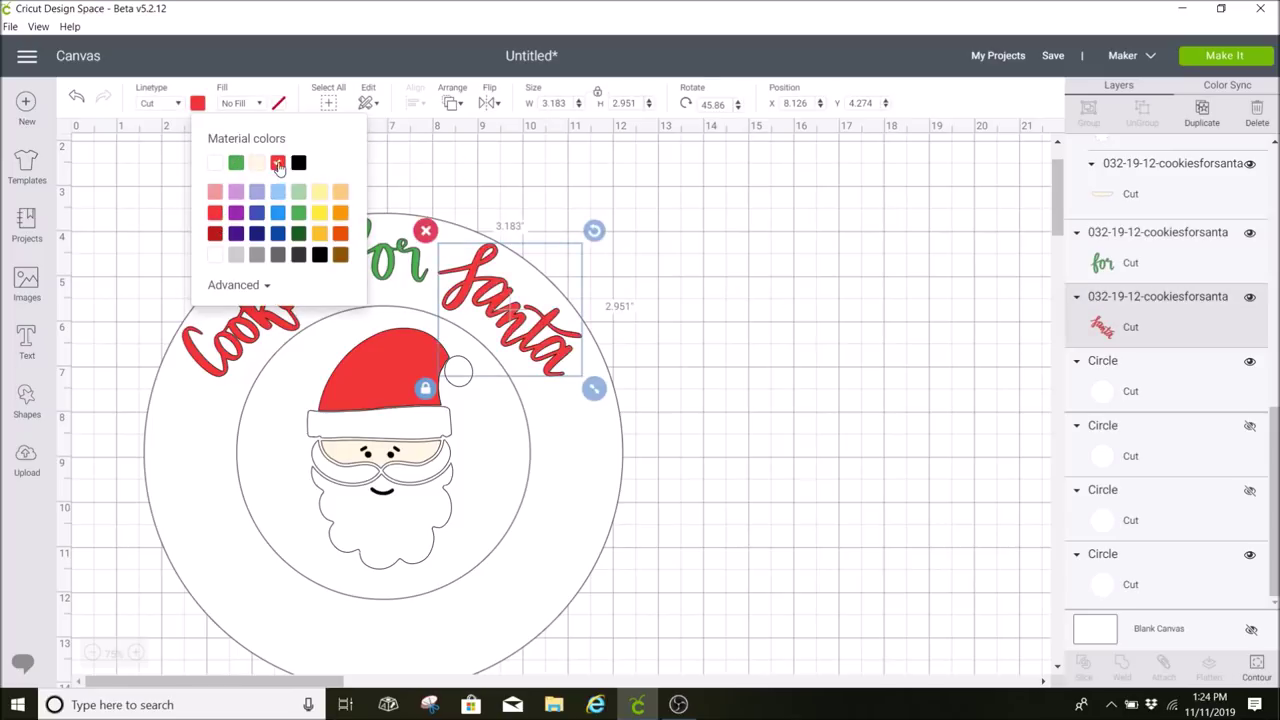
left_click(669, 220)
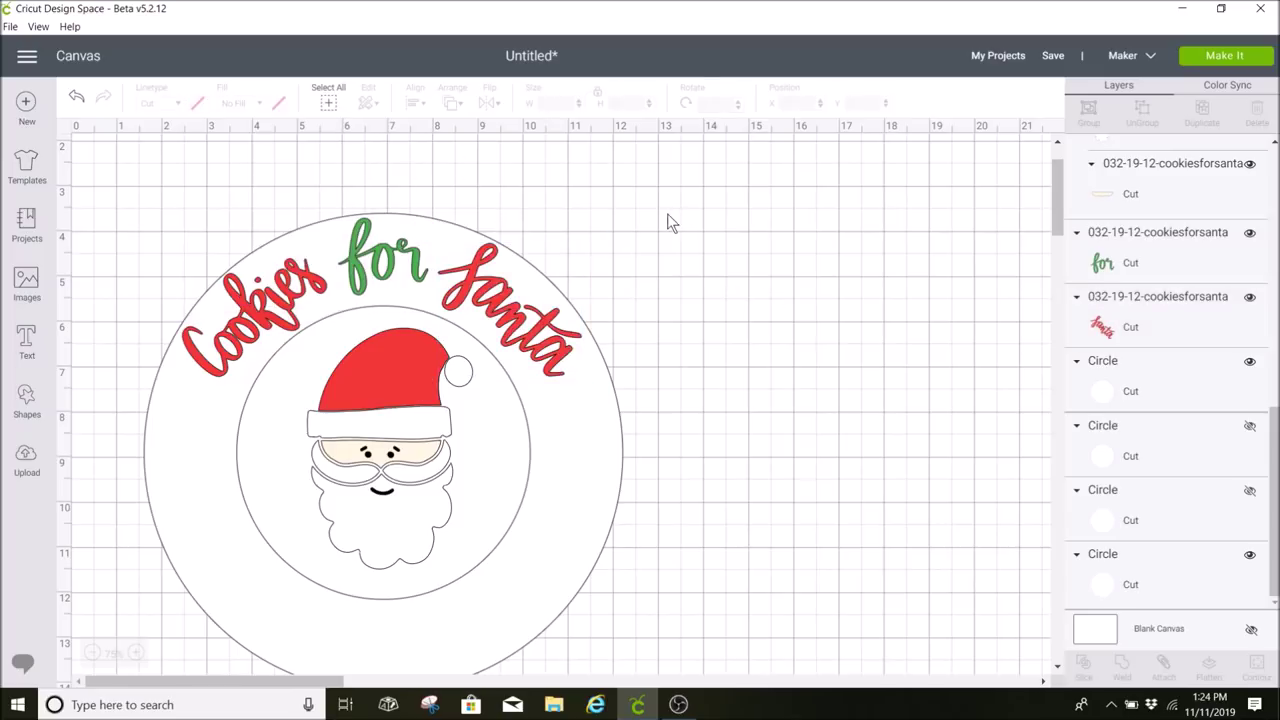
Step: Hide both plate circles and send the design to Make It for mat preparation
left_click(1250, 362)
left_click(1250, 555)
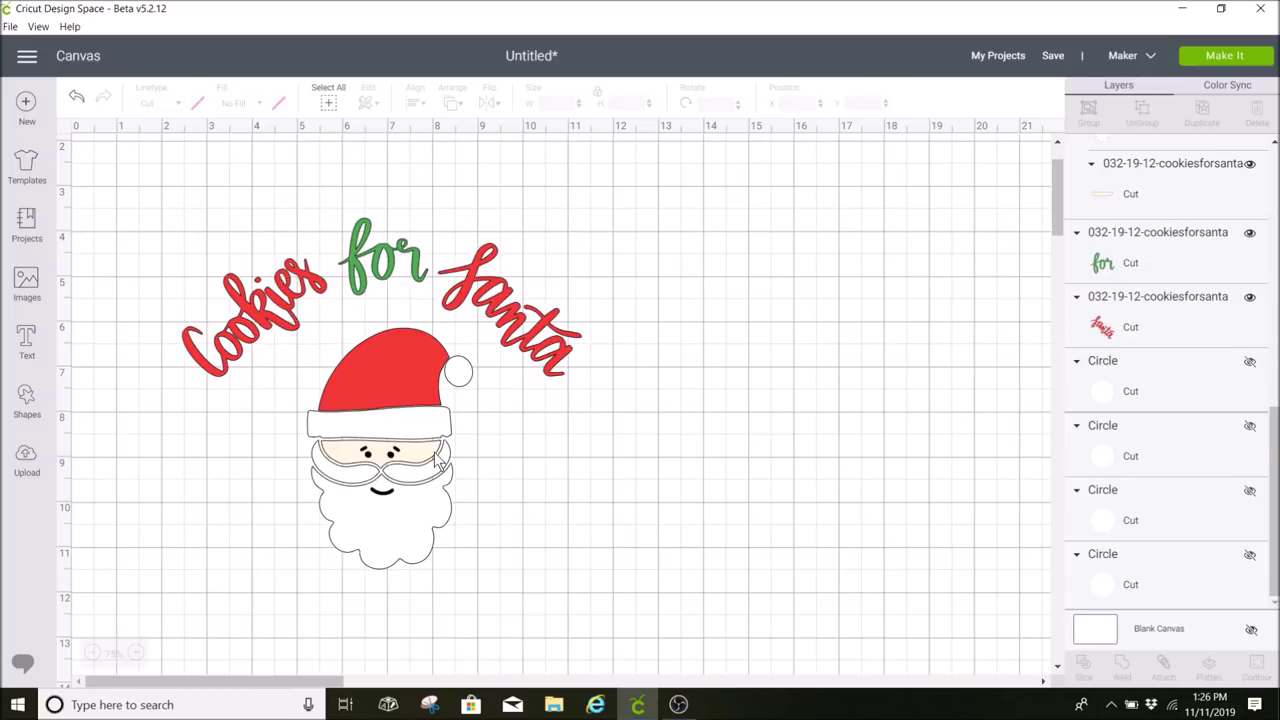
left_click(1228, 57)
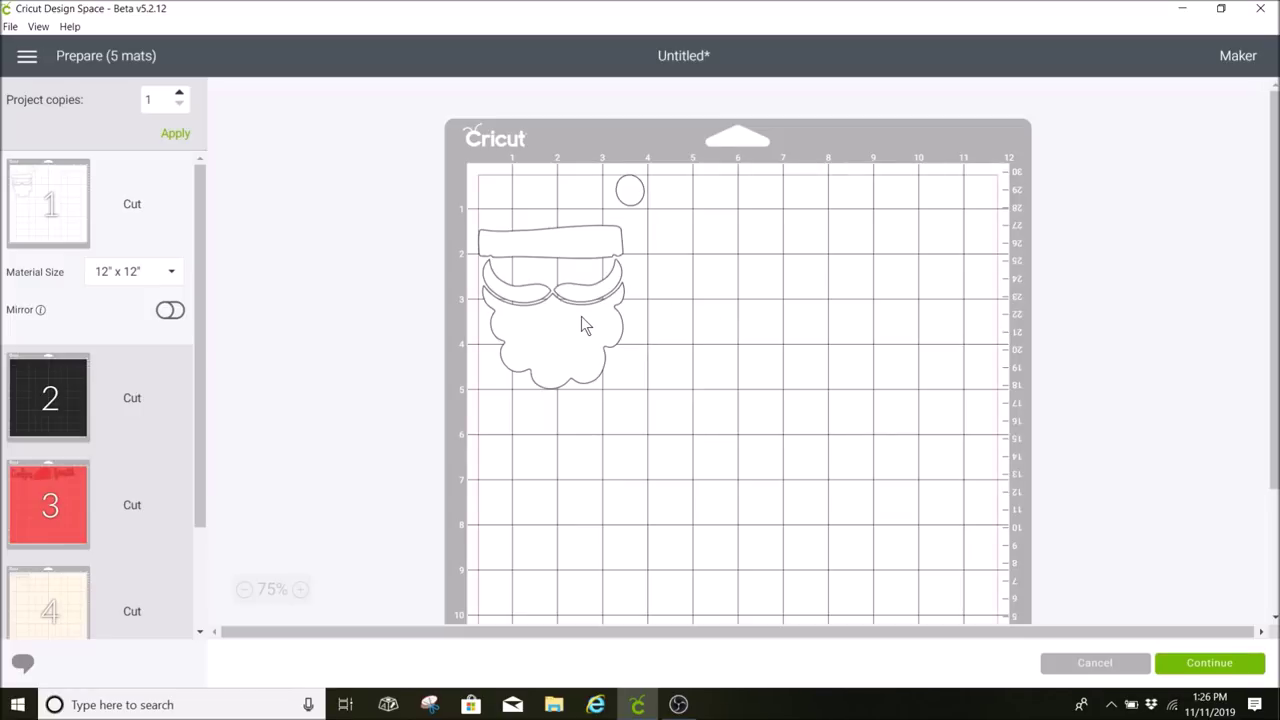
Step: Nudge the designs on mats 1 and 2 away from the edges and review mats 3–5
left_click(581, 317)
left_click_drag(581, 316, 590, 322)
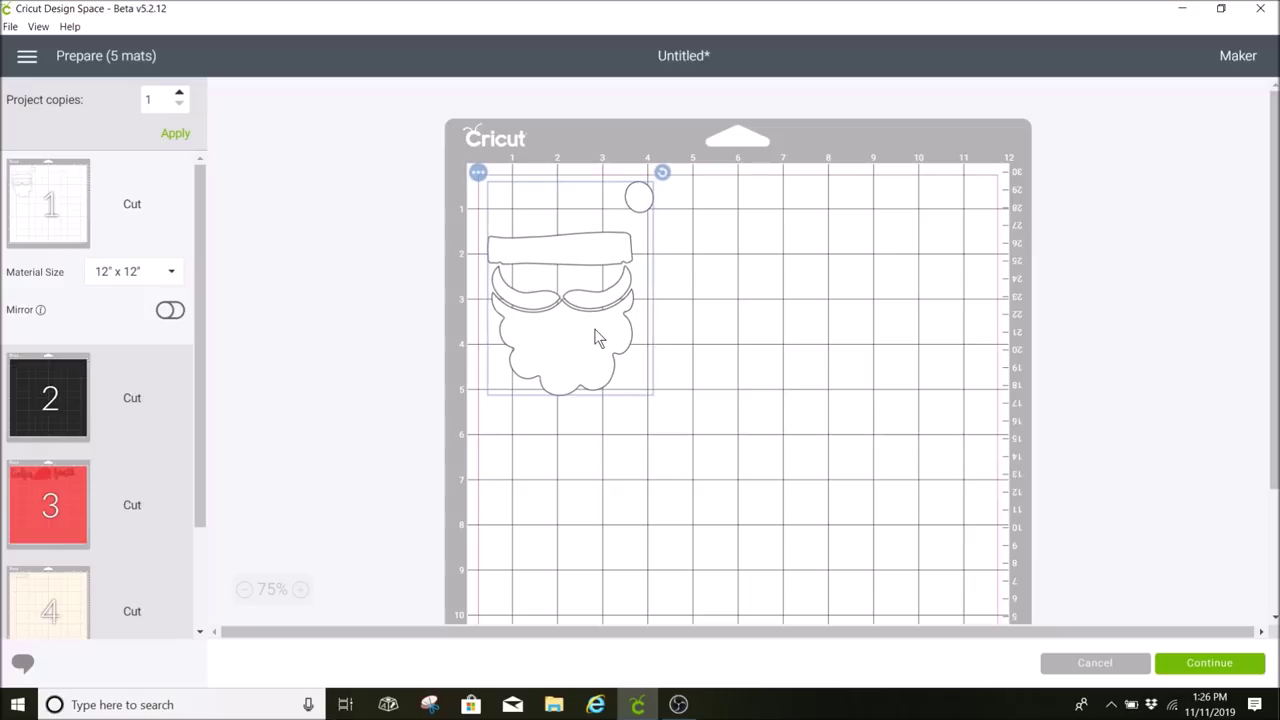
left_click(42, 414)
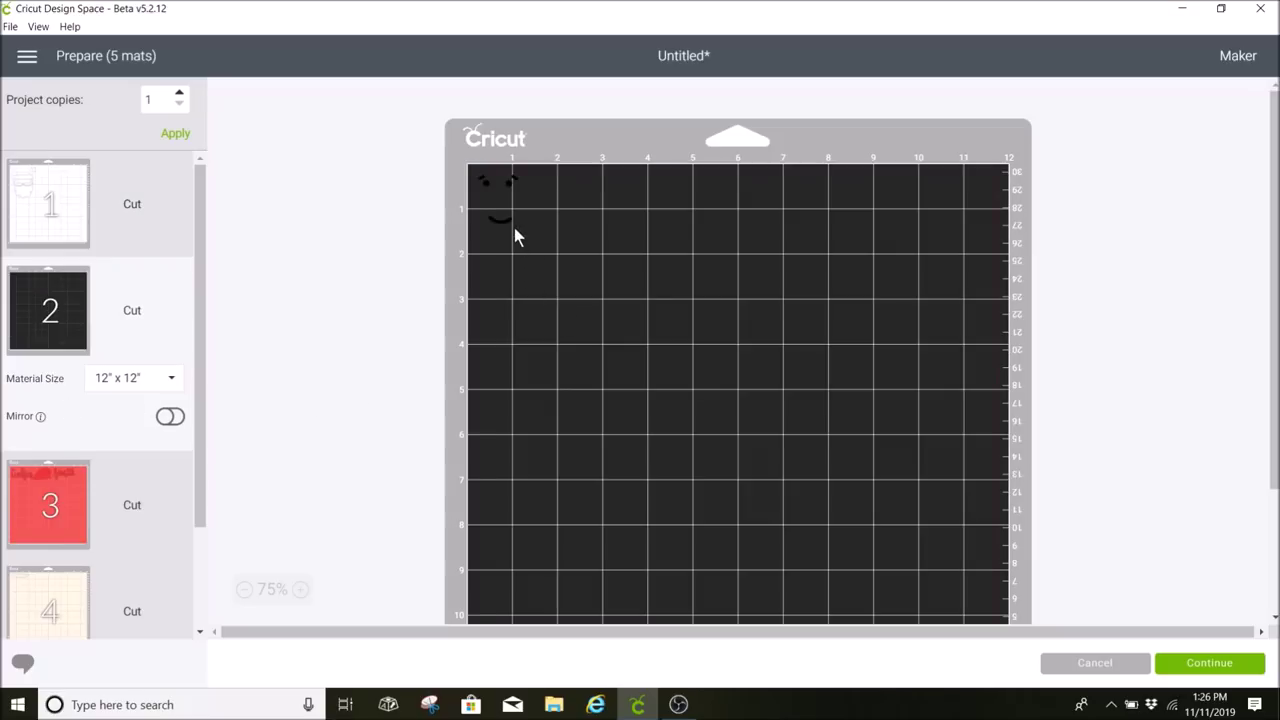
left_click_drag(510, 217, 512, 227)
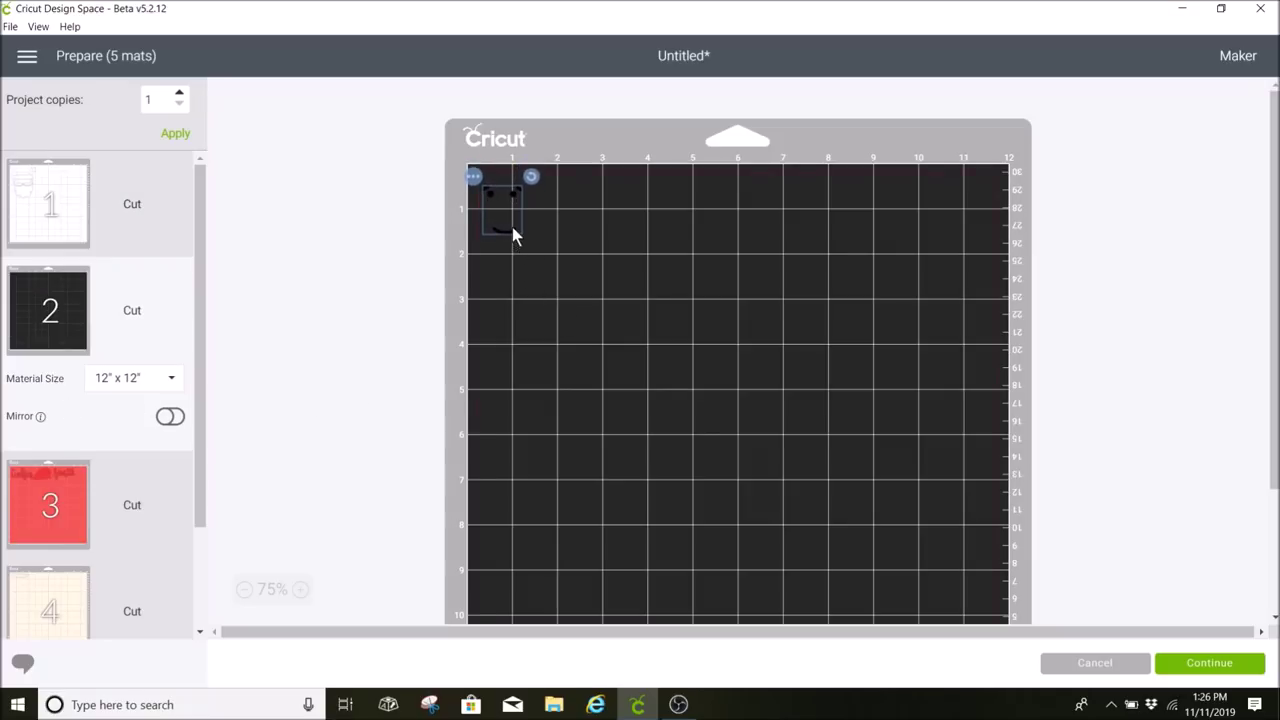
left_click(94, 503)
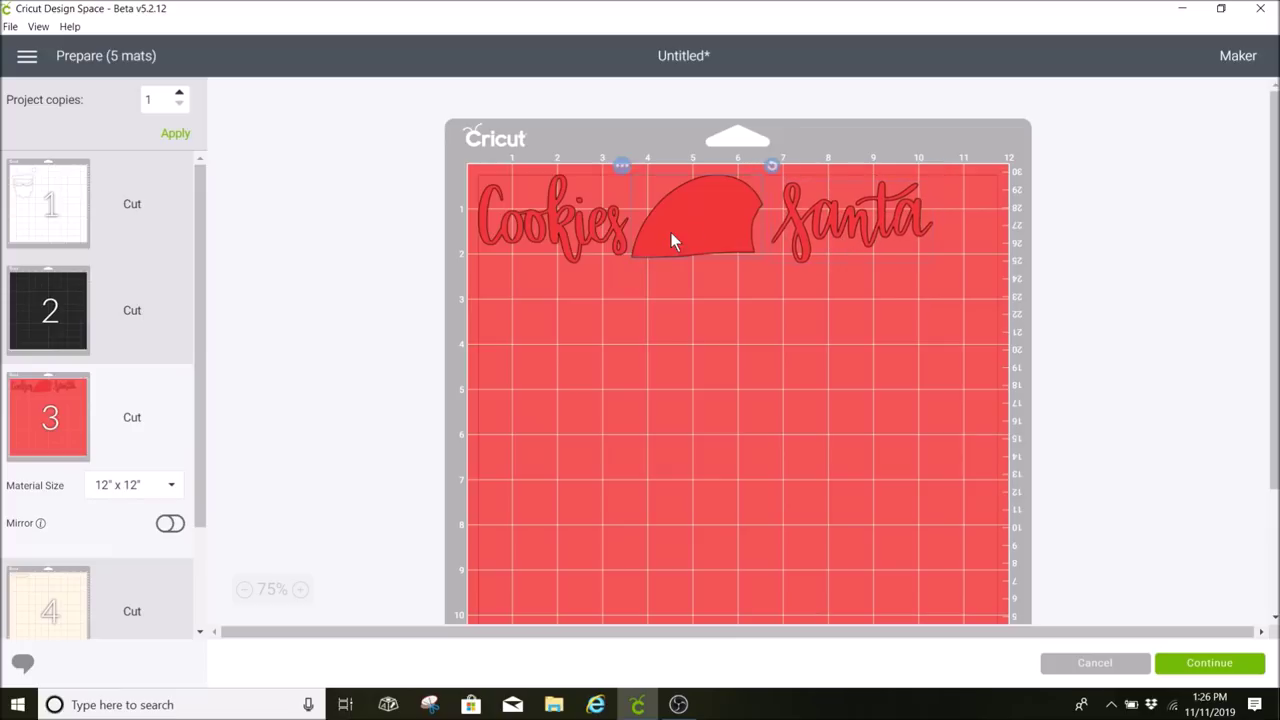
scroll(100, 480, "down", 3)
left_click(60, 507)
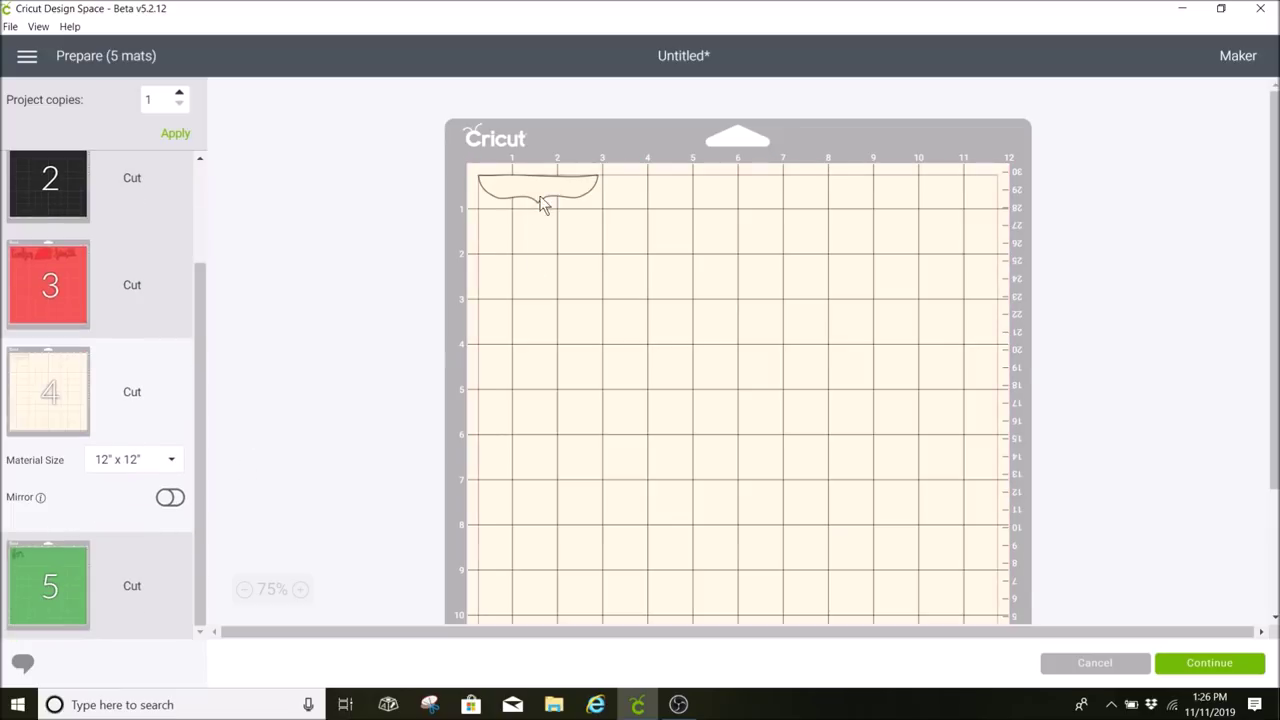
left_click(541, 203)
left_click(89, 560)
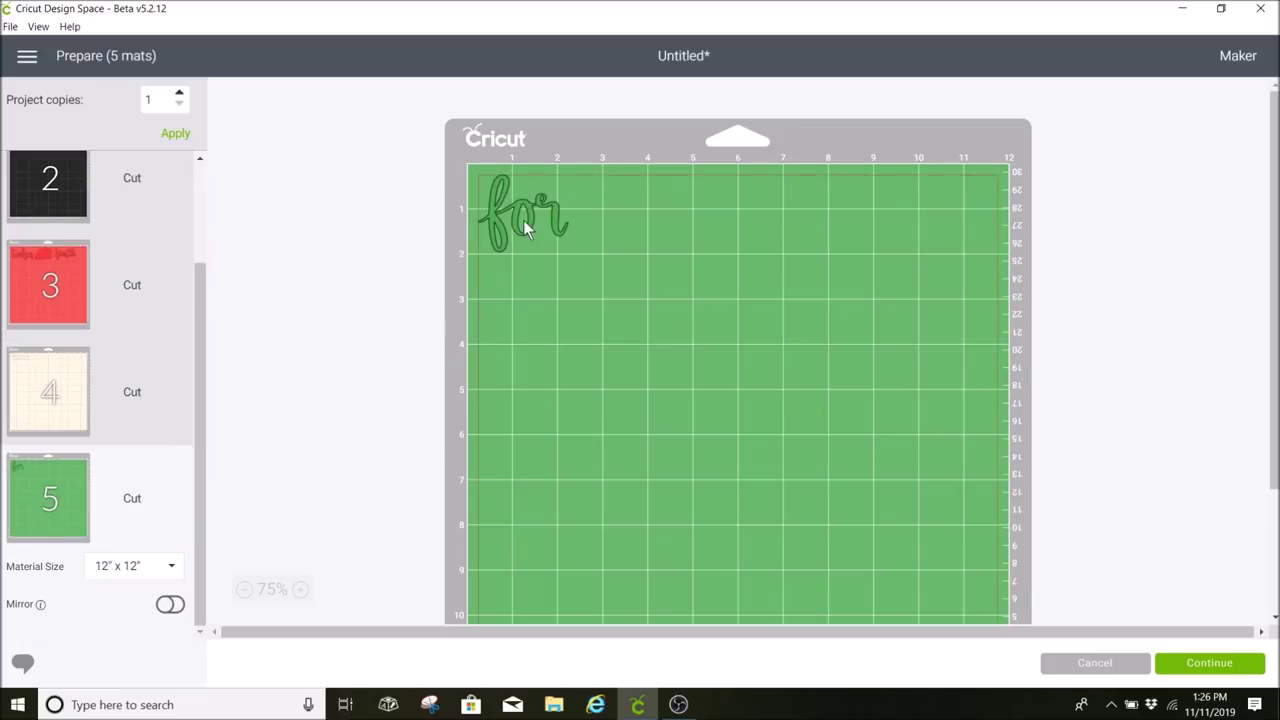
left_click(523, 220)
scroll(34, 443, "up", 3)
left_click(49, 255)
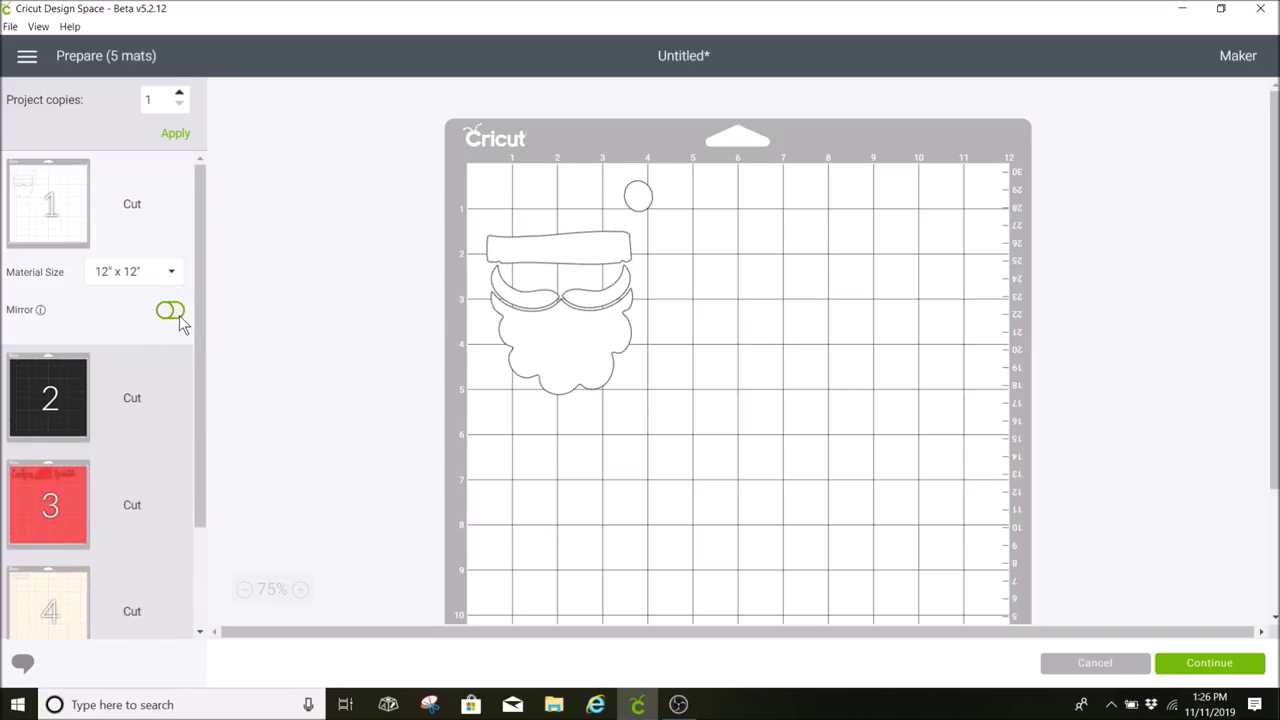
Step: Mirror the designs on mats 1, 3 and 4 and continue to the Make screen
left_click(170, 312)
left_click(95, 382)
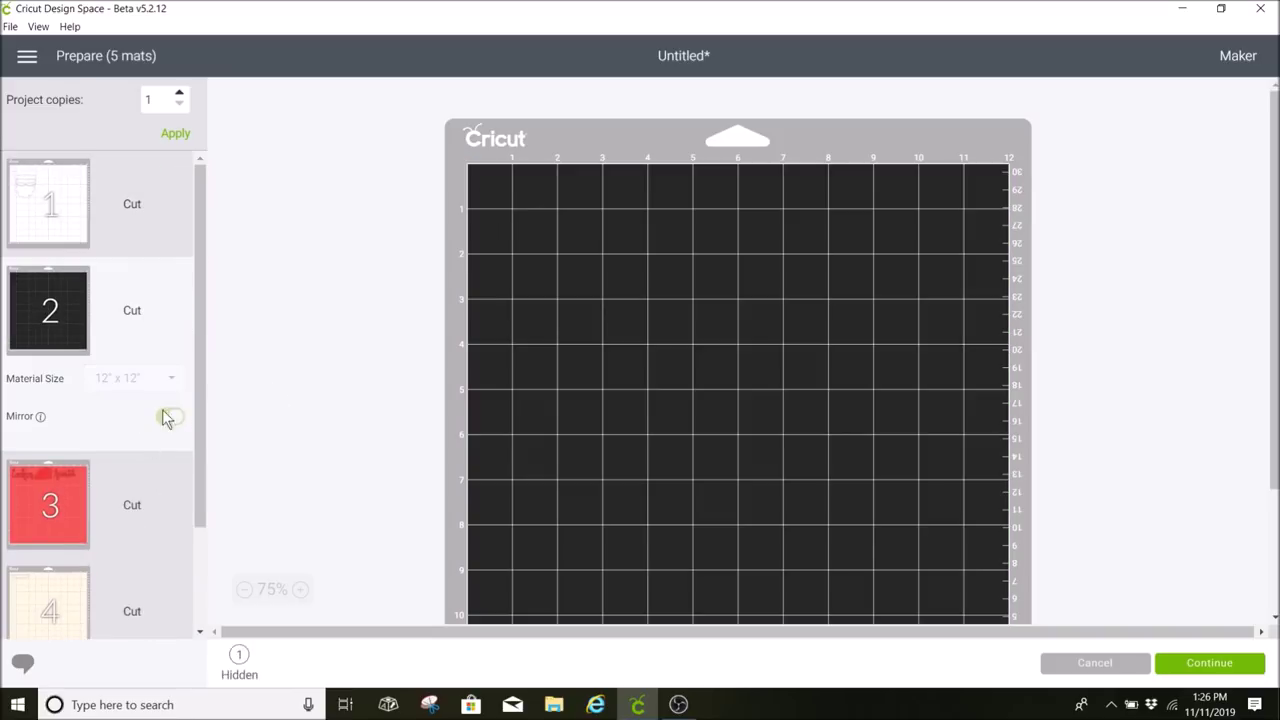
left_click(62, 503)
left_click(171, 523)
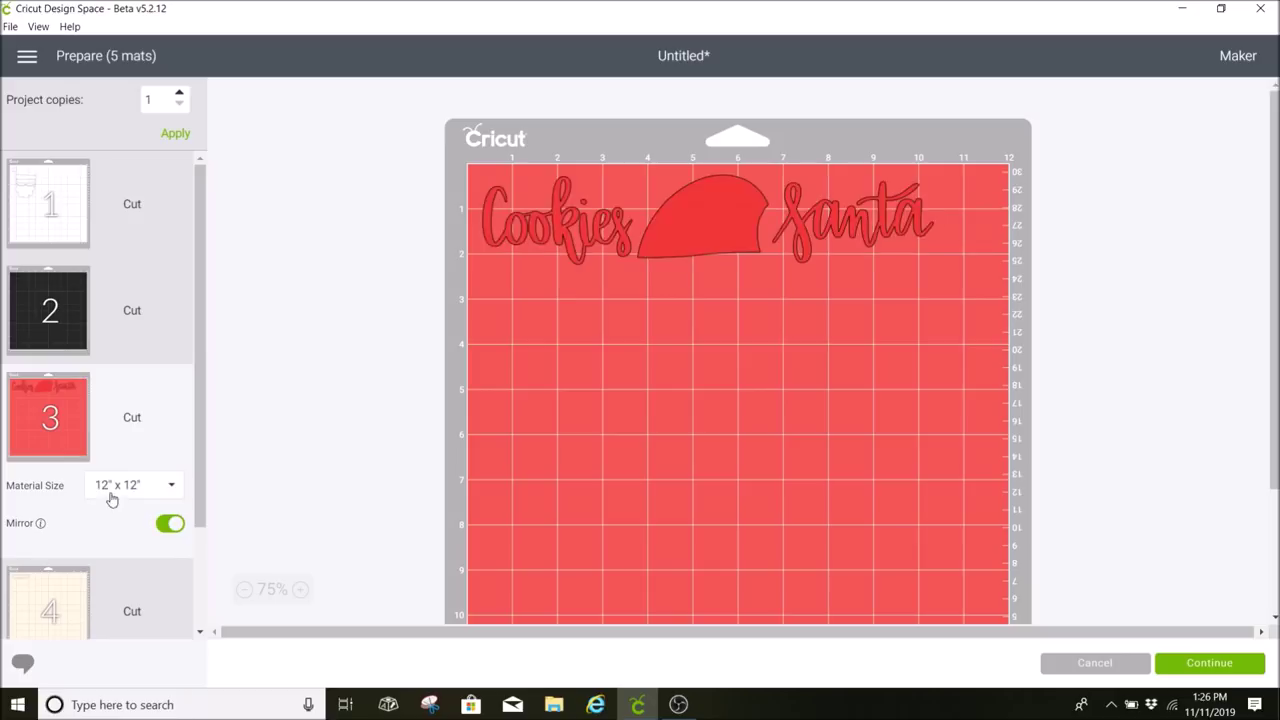
scroll(90, 488, "down", 3)
left_click(88, 490)
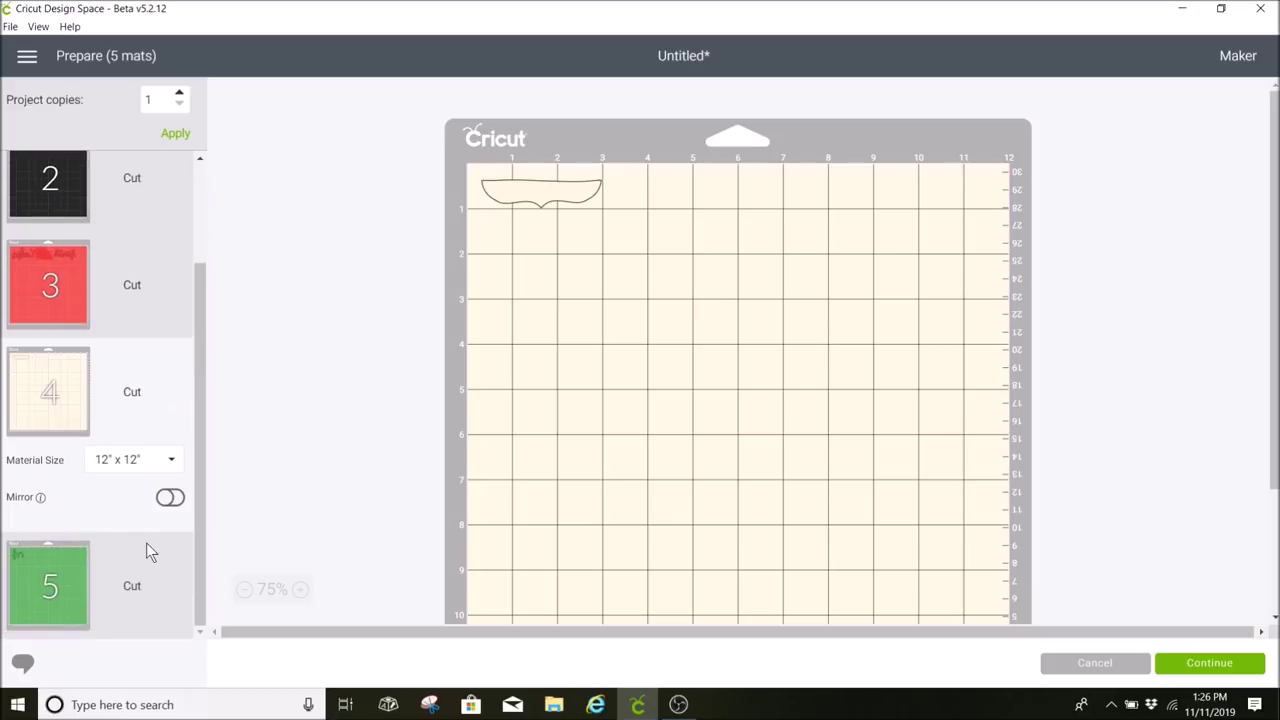
left_click(171, 497)
left_click(91, 584)
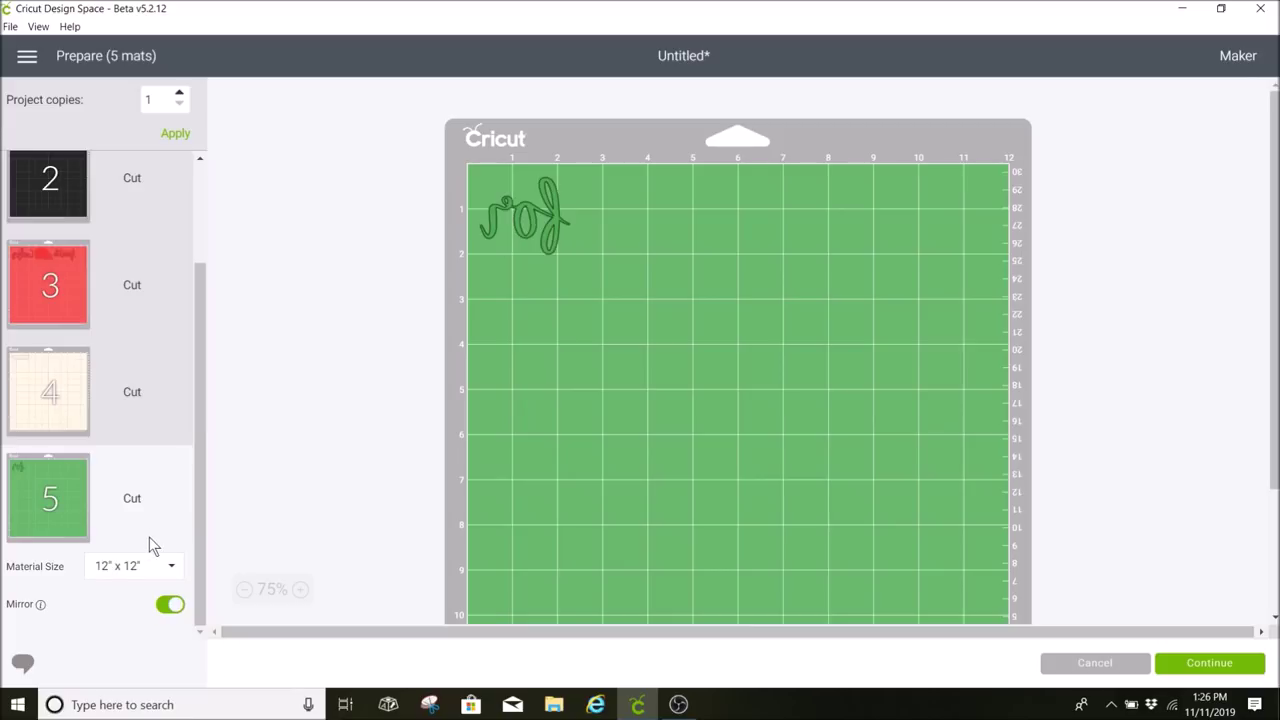
scroll(149, 537, "up", 3)
left_click(87, 212)
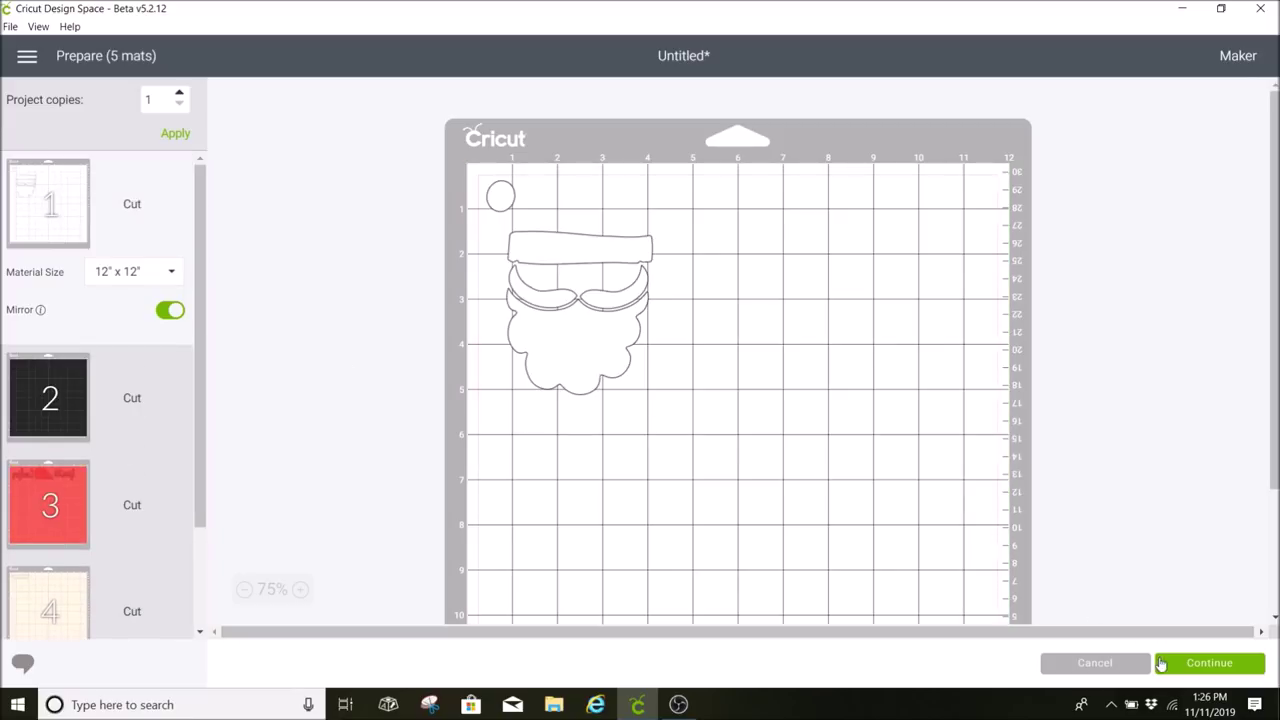
left_click(1176, 665)
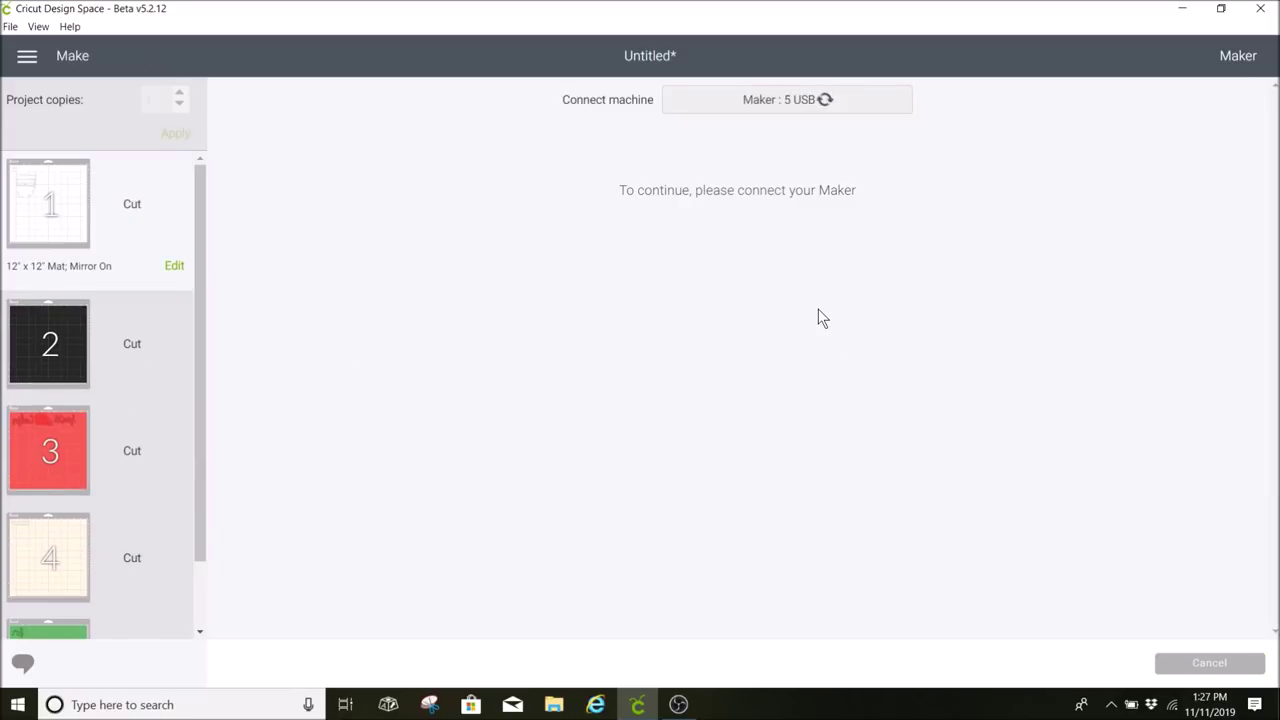
Step: Cut the design on Vinyl, then bring up the uploaded images on a fresh canvas
left_click(1038, 265)
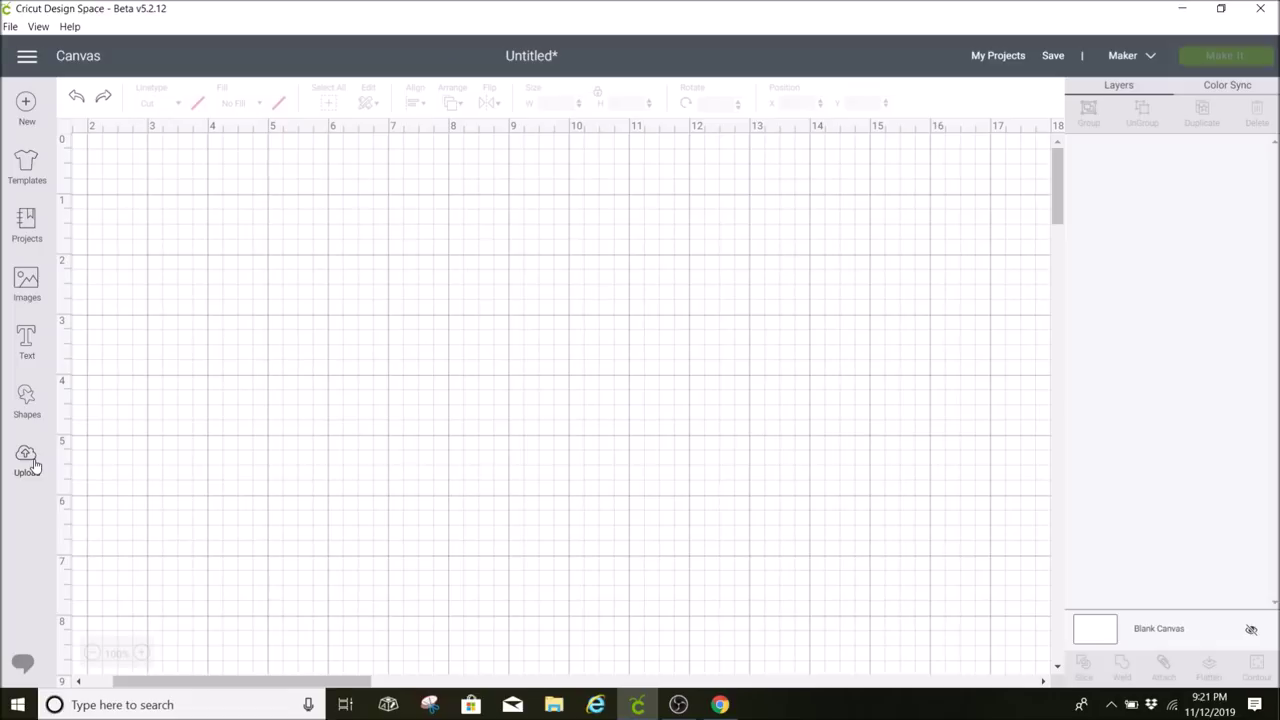
left_click(26, 460)
Step: Insert the uploaded Cookies for Santa image and the cursive alphabet onto the canvas
left_click(372, 512)
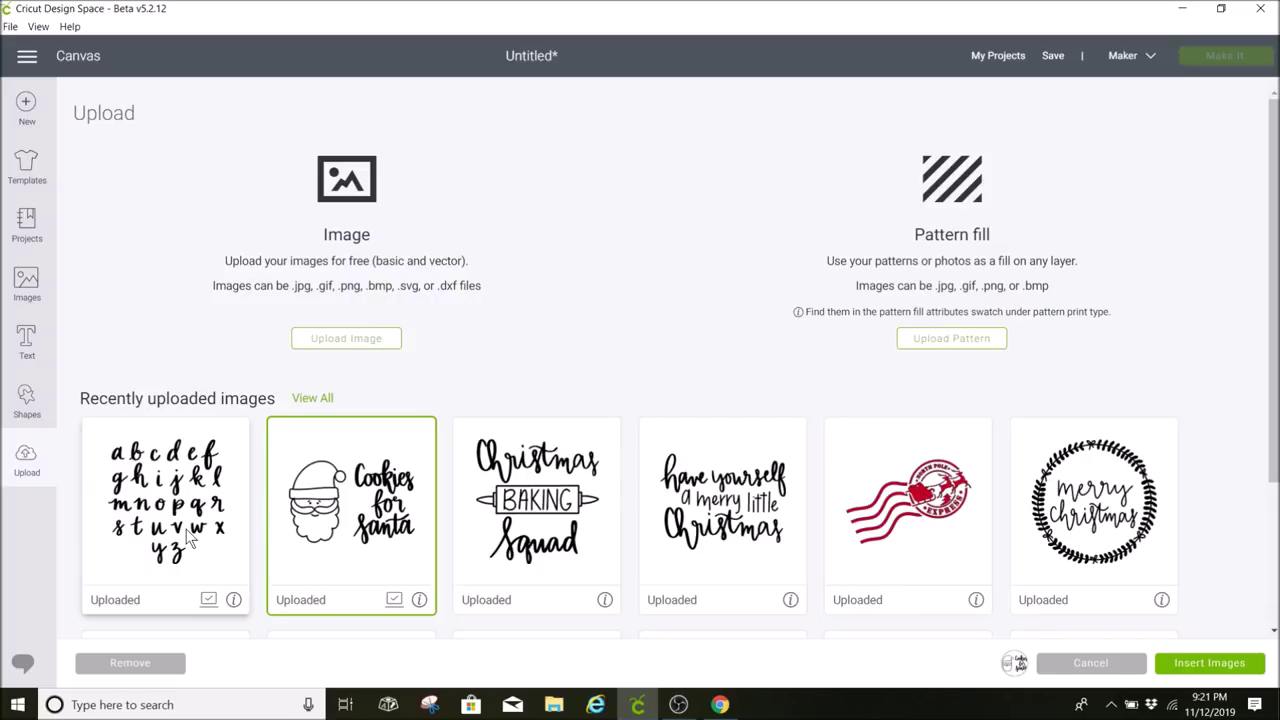
left_click(1209, 663)
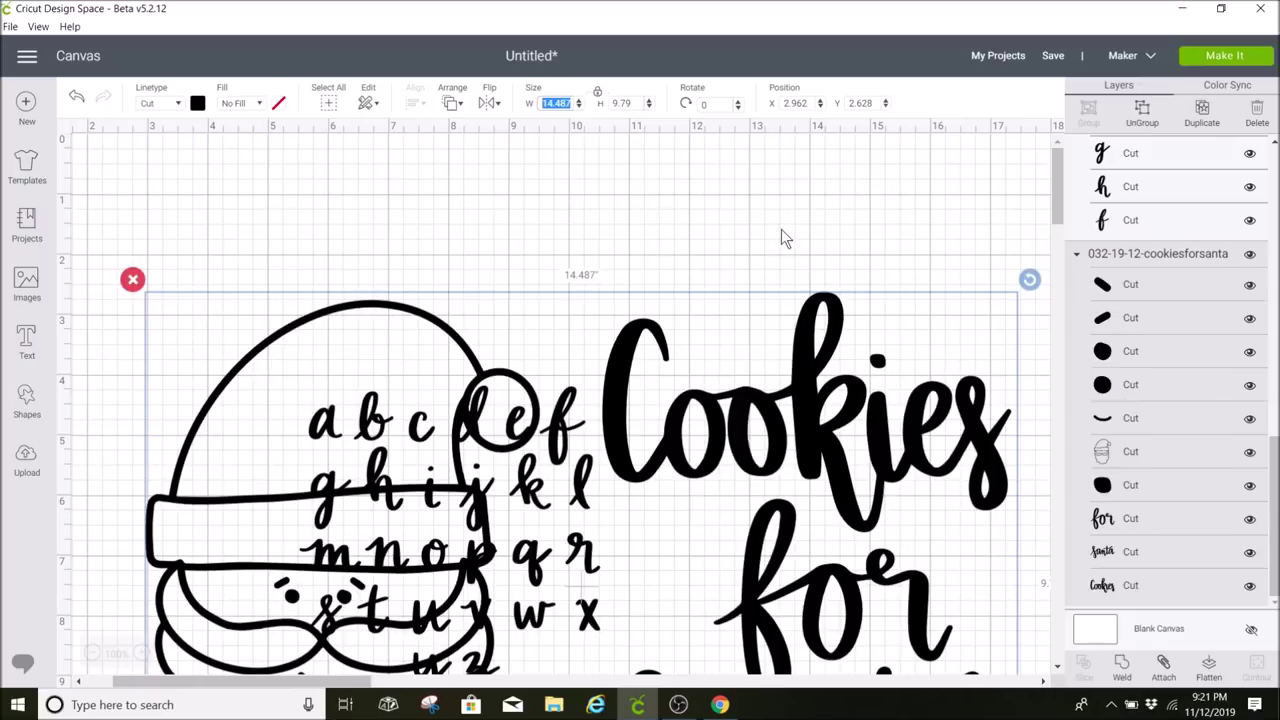
Step: Resize the Santa design to 5 inches wide and place the alphabet to its right
type("5")
key("Return")
left_click_drag(480, 415, 664, 256)
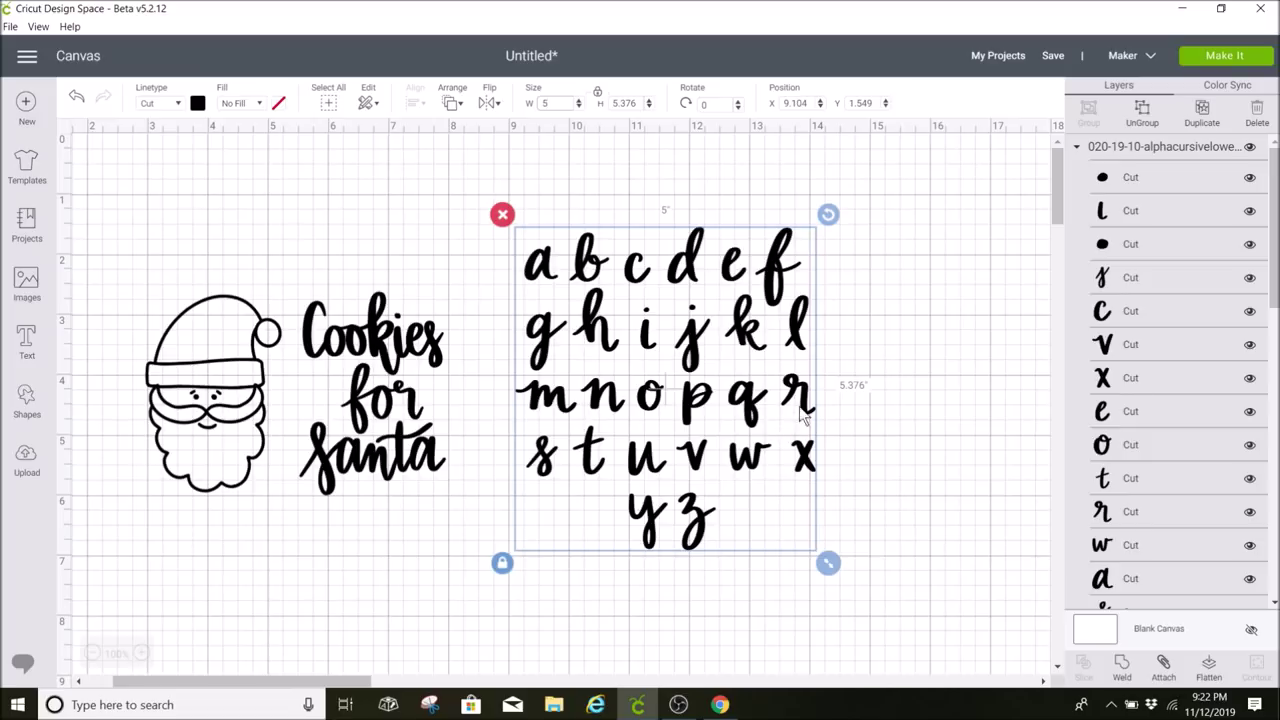
left_click(884, 393)
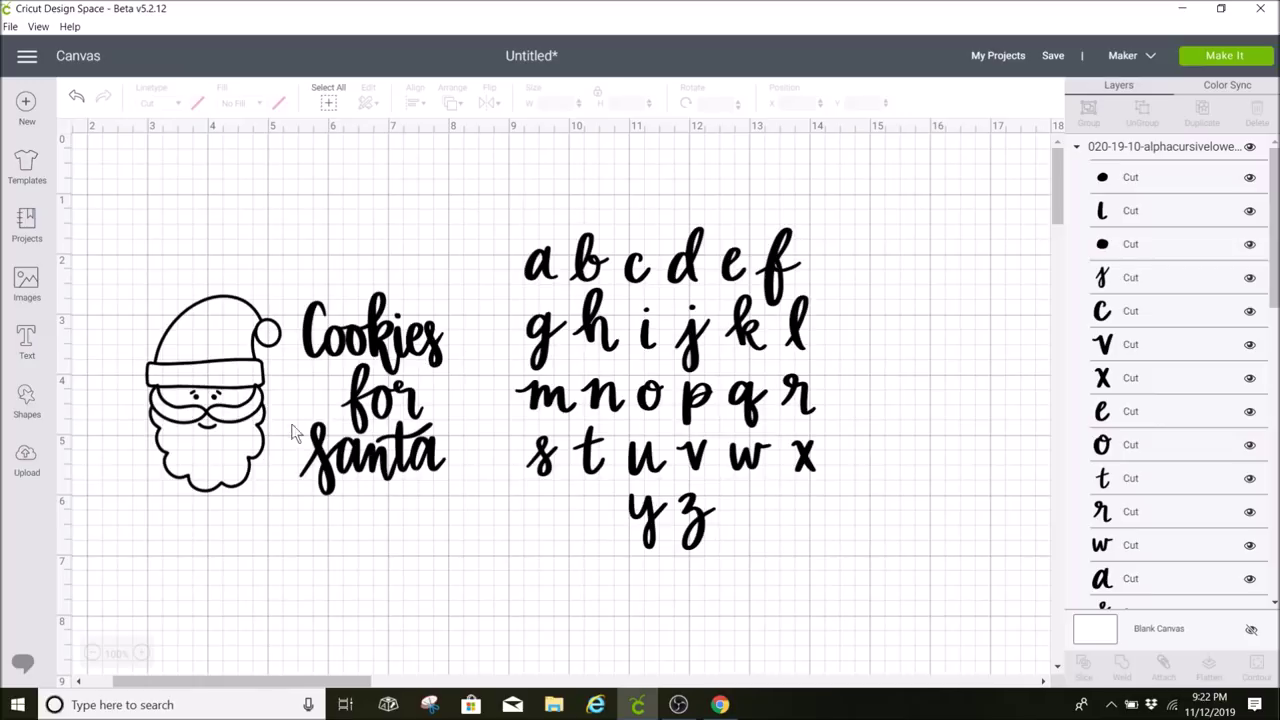
key("ctrl+z")
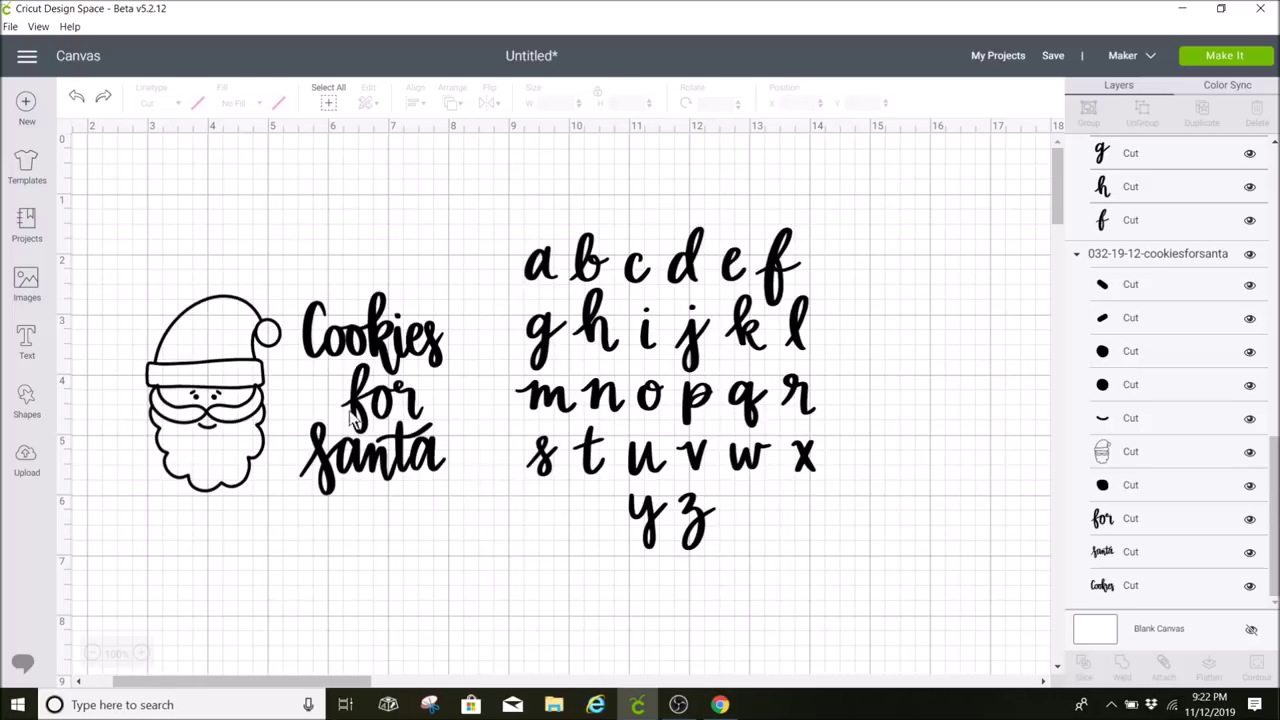
Step: Ungroup the Santa design and delete Cookies, its dot, the Santa outline and leftover face
left_click(390, 366)
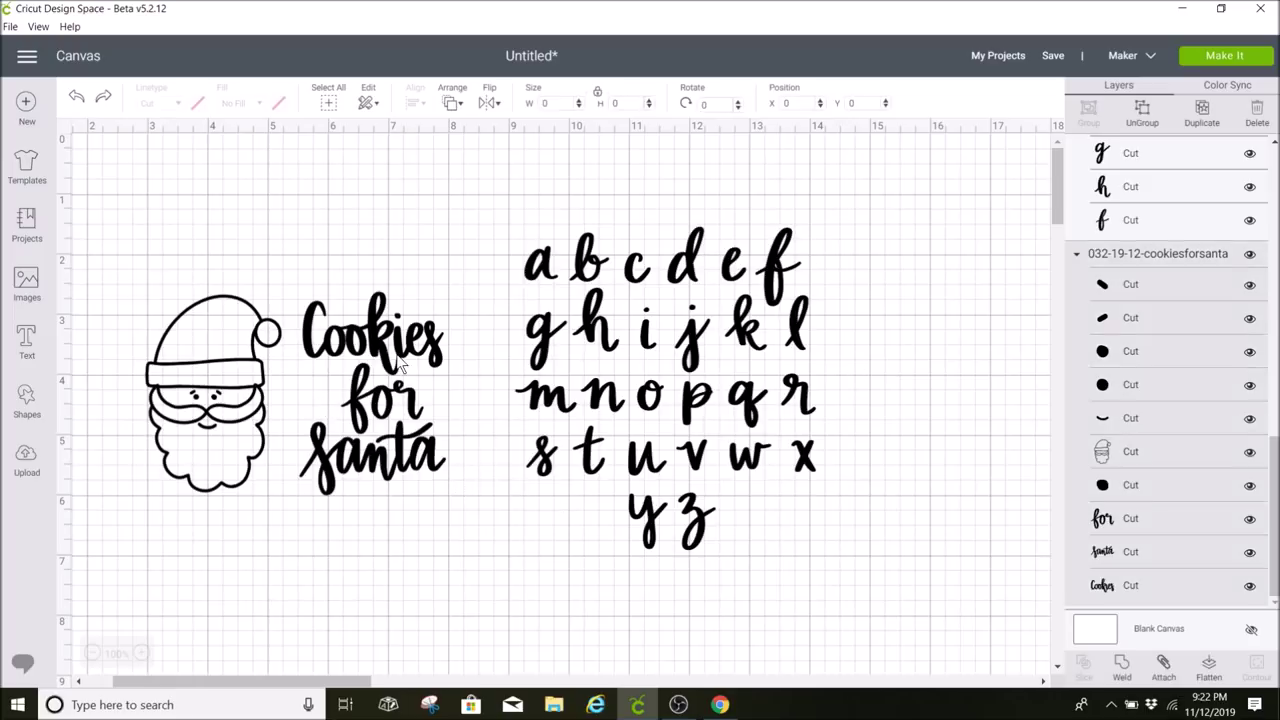
left_click(1143, 115)
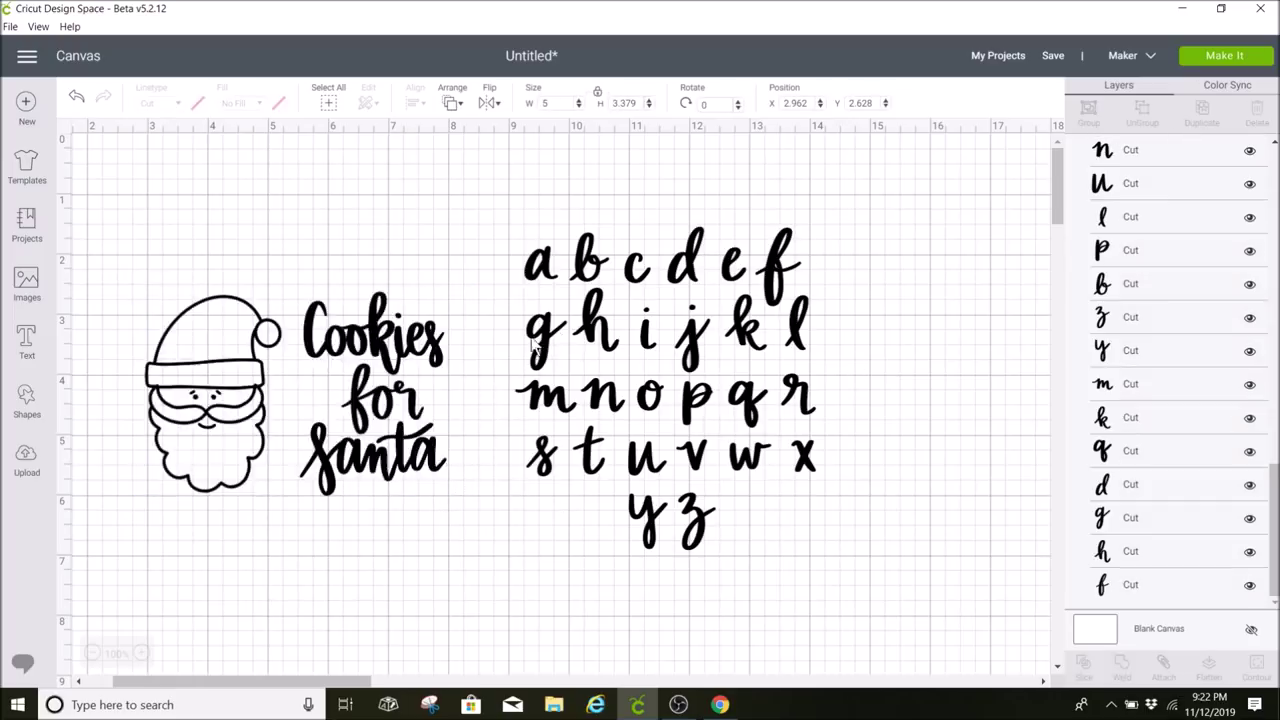
left_click(437, 318)
key("Delete")
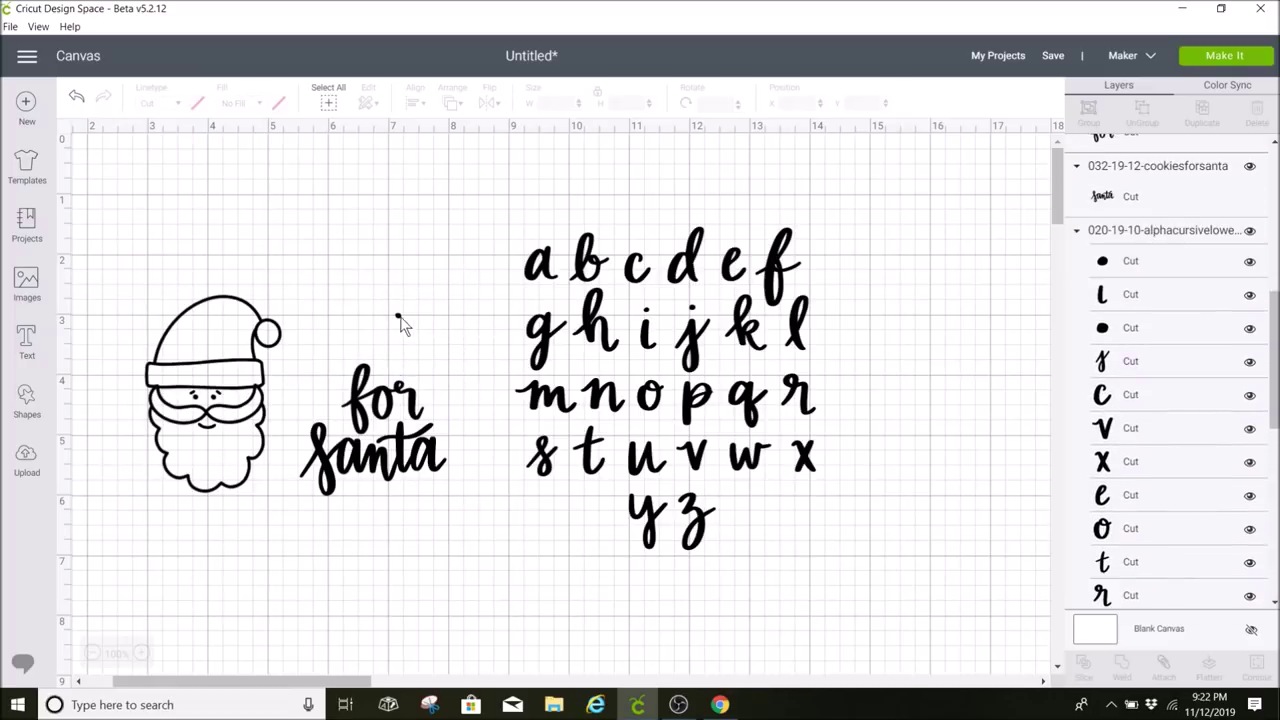
left_click(398, 318)
key("Delete")
left_click(235, 357)
key("Delete")
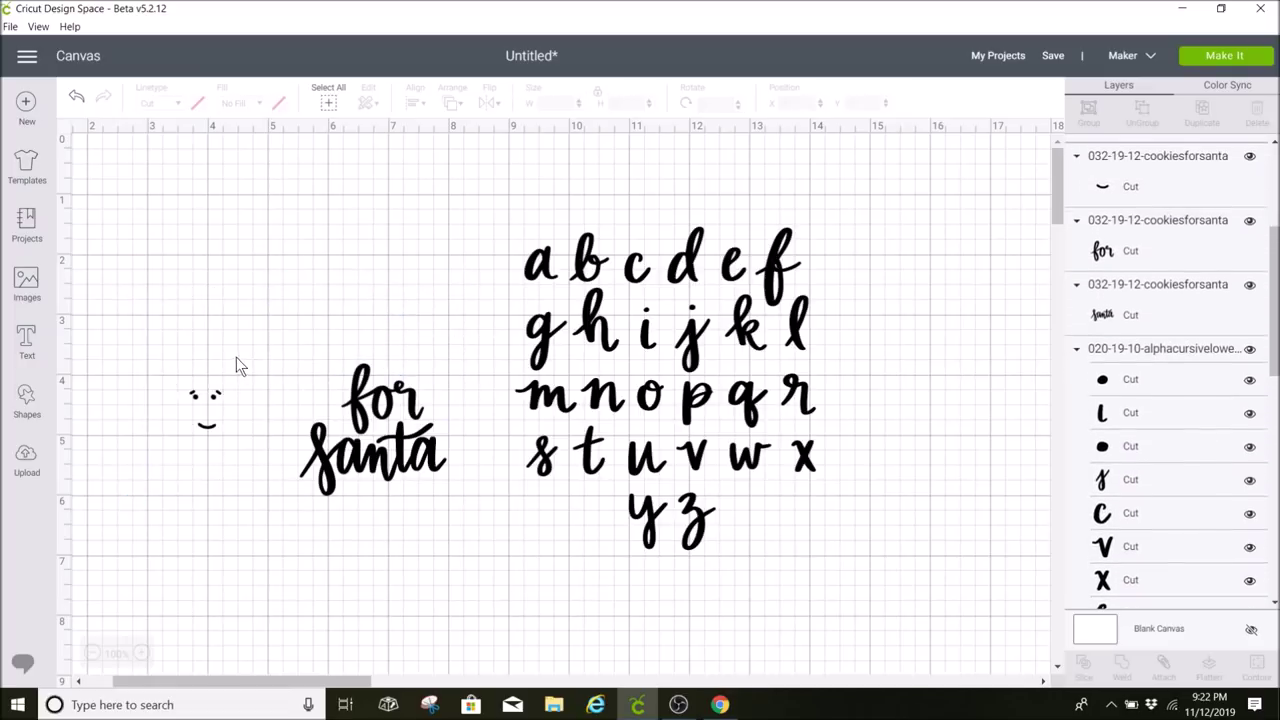
left_click_drag(166, 372, 252, 458)
key("Delete")
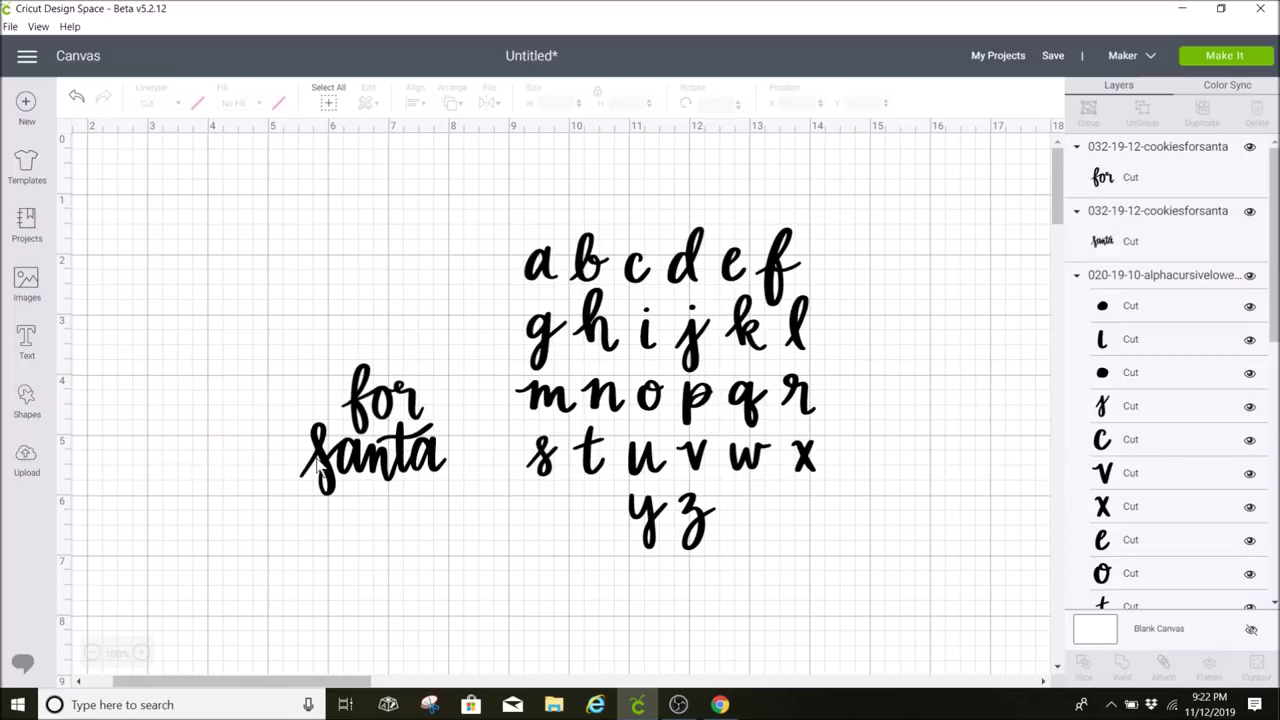
Step: Move the 'for santa' words to the left and enlarge them
left_click_drag(447, 505, 244, 309)
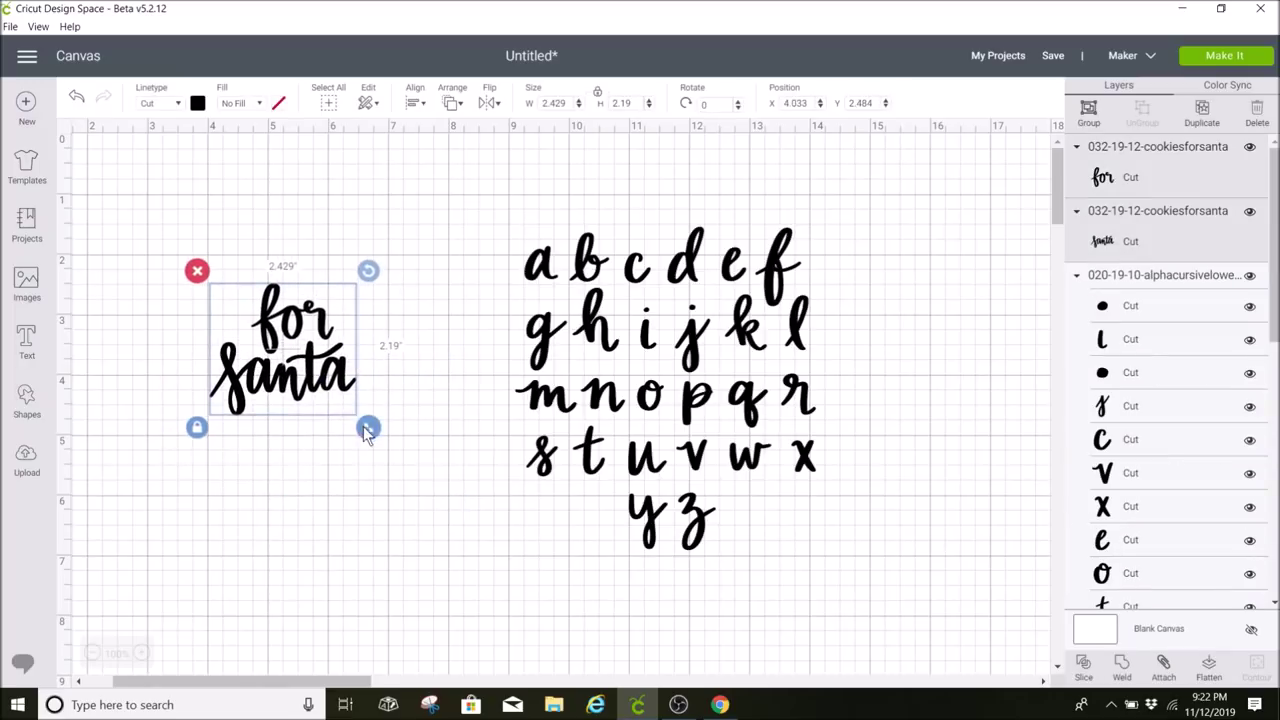
left_click_drag(366, 430, 401, 457)
left_click(500, 512)
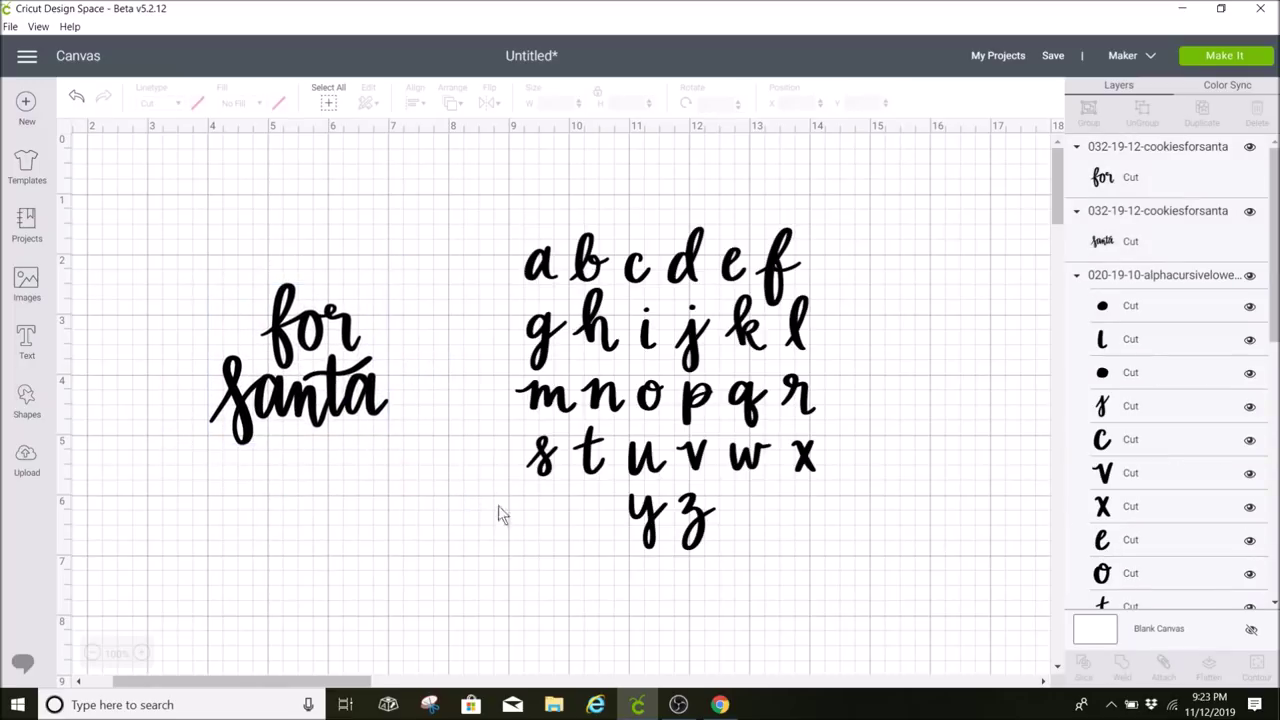
Step: Ungroup the cursive alphabet into separate letters and move the 'm' above 'for santa'
left_click(550, 408)
left_click(1145, 112)
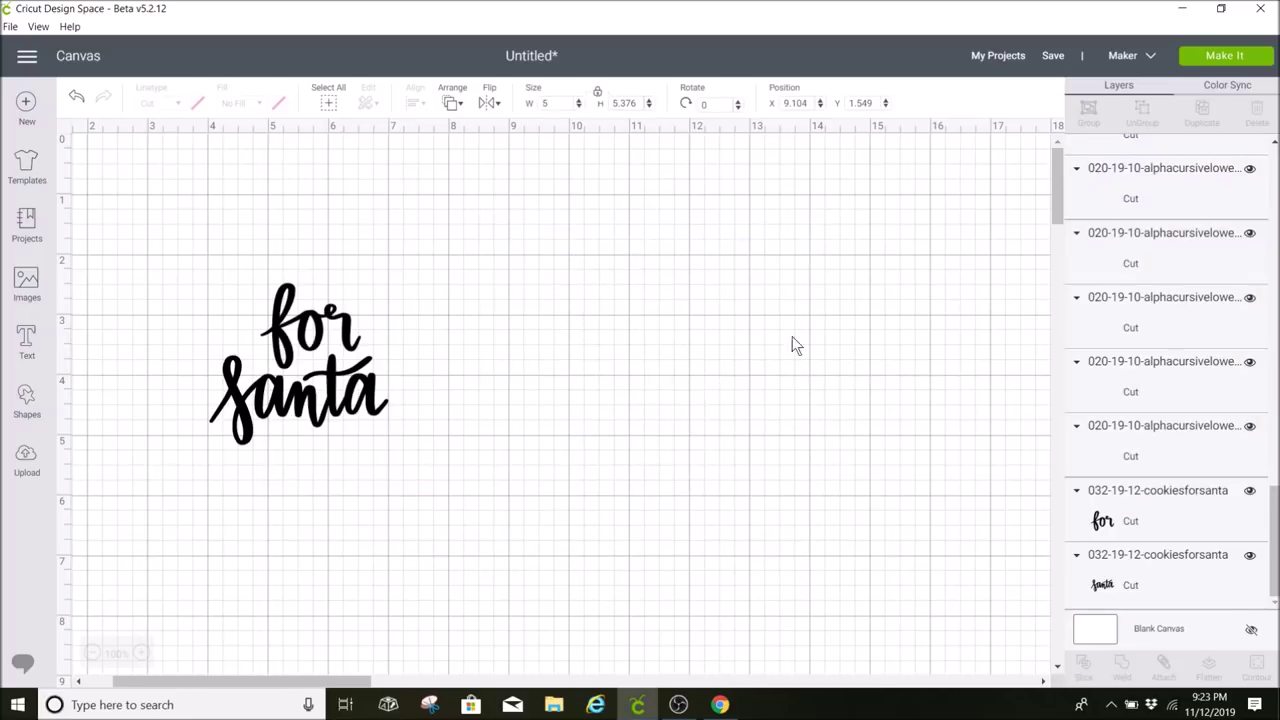
left_click_drag(548, 395, 268, 262)
left_click_drag(652, 354, 464, 426)
left_click(464, 426)
left_click(648, 338)
Step: Place the cursive i, l and k beside the m to spell 'milk', deleting the leftover alphabet letters
left_click(669, 357)
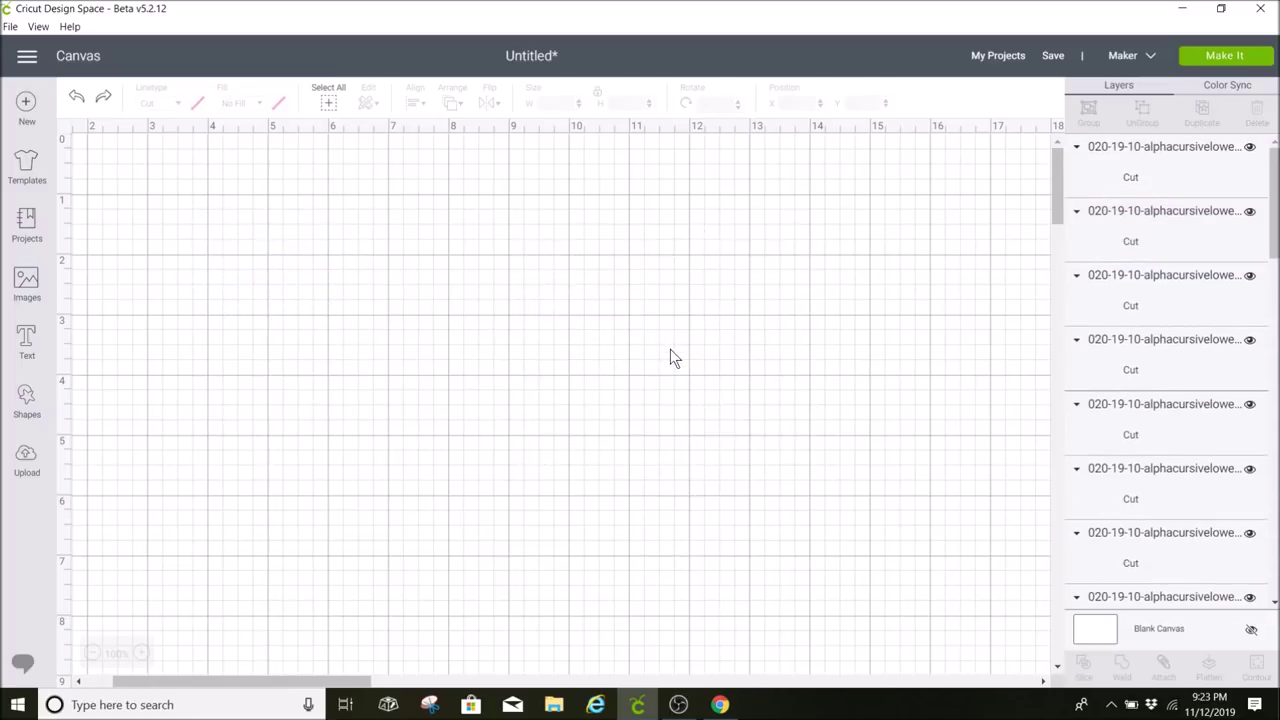
left_click(648, 318)
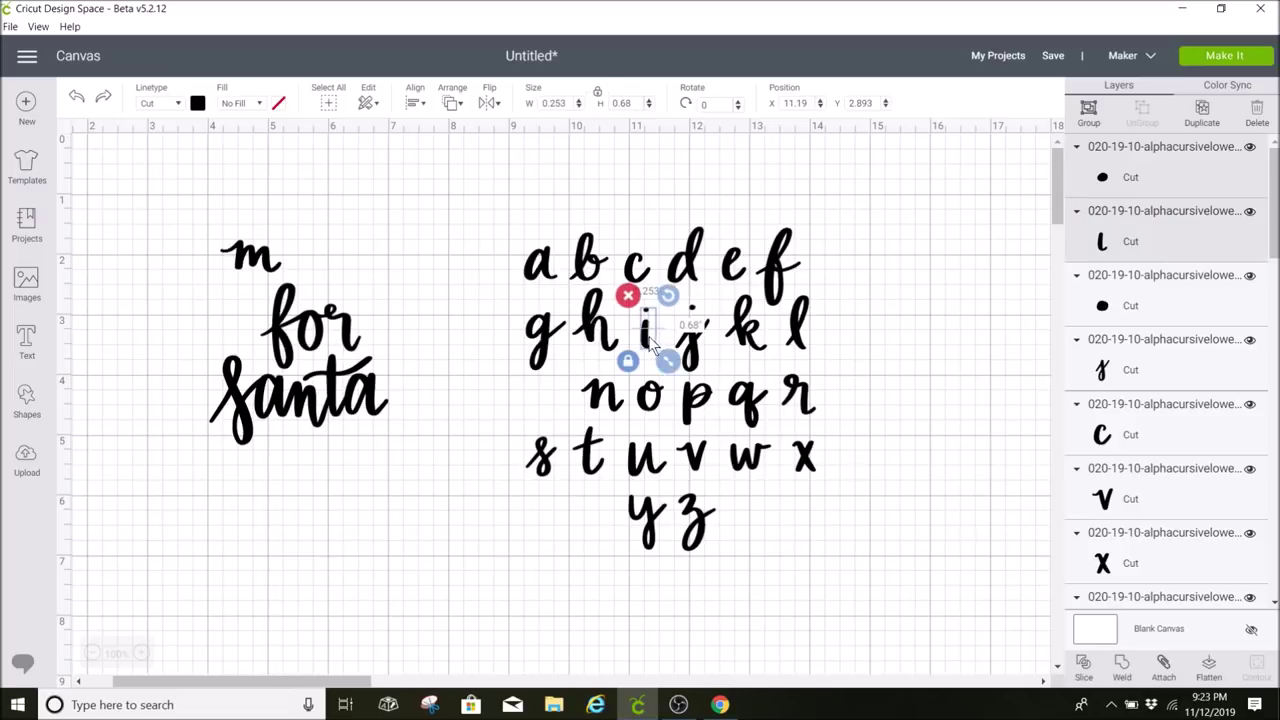
left_click_drag(648, 318, 285, 241)
left_click_drag(795, 335, 305, 262)
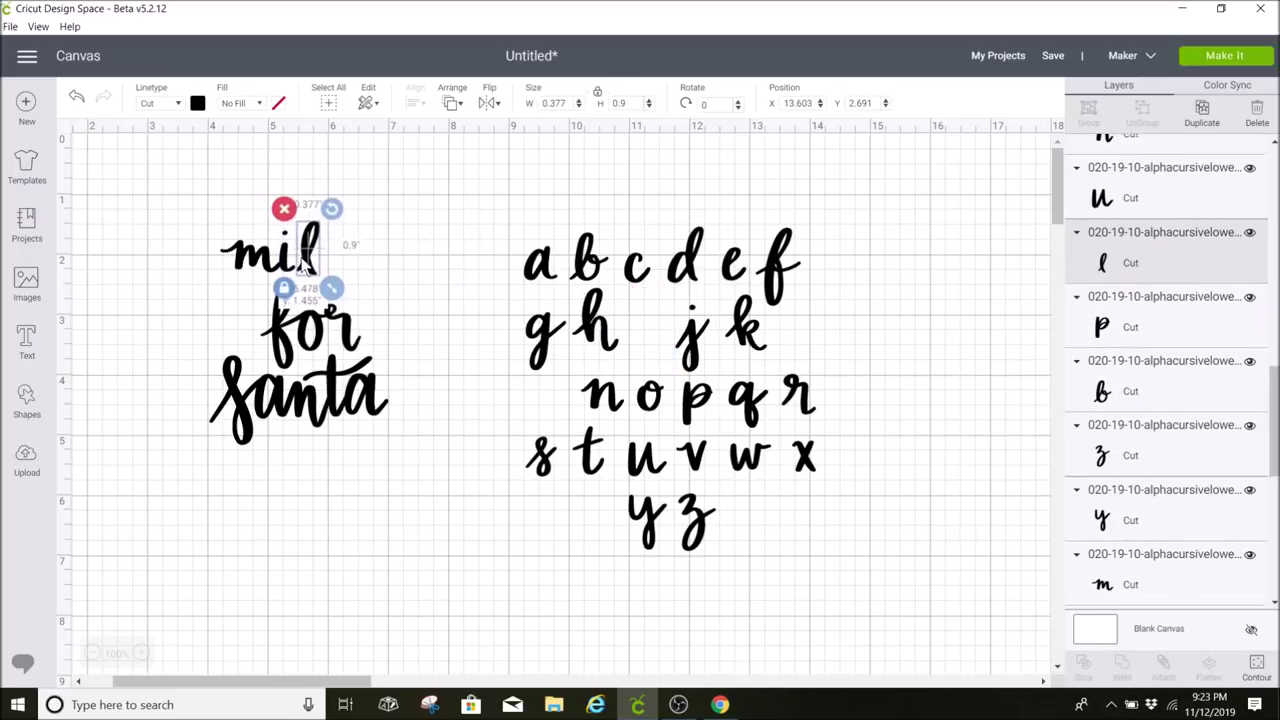
left_click_drag(740, 330, 300, 250)
left_click_drag(517, 193, 846, 557)
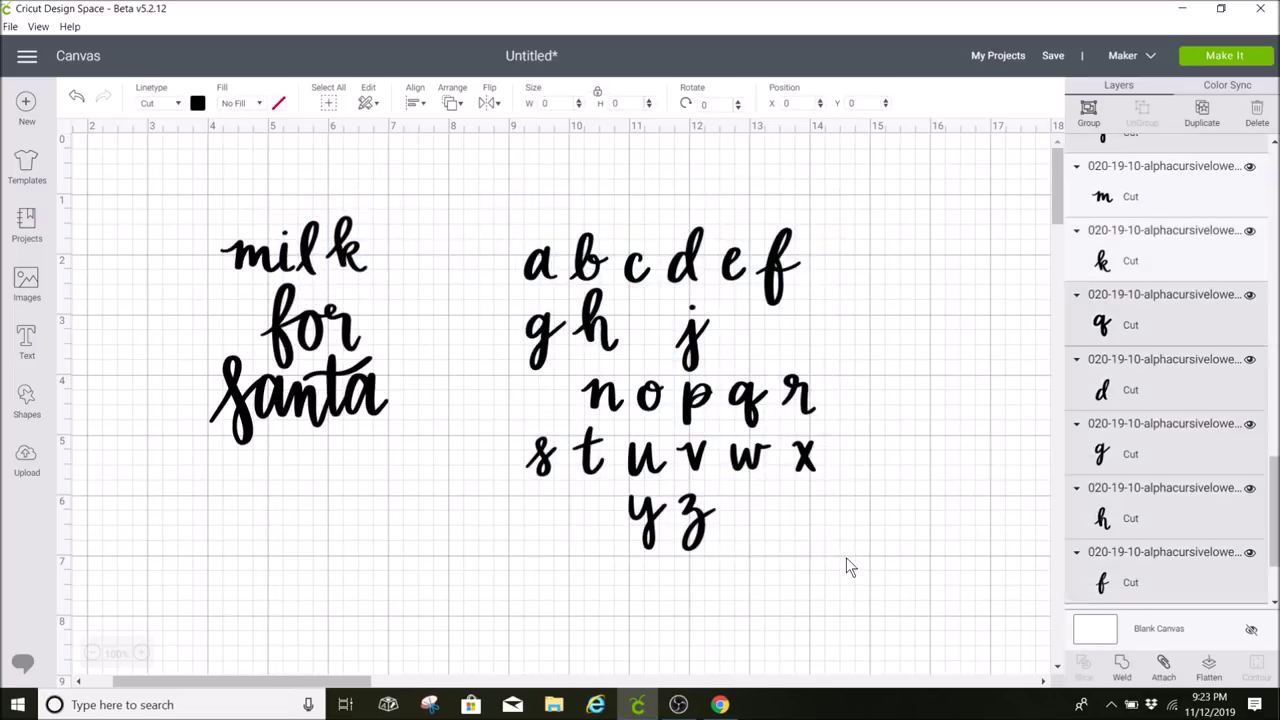
key("Delete")
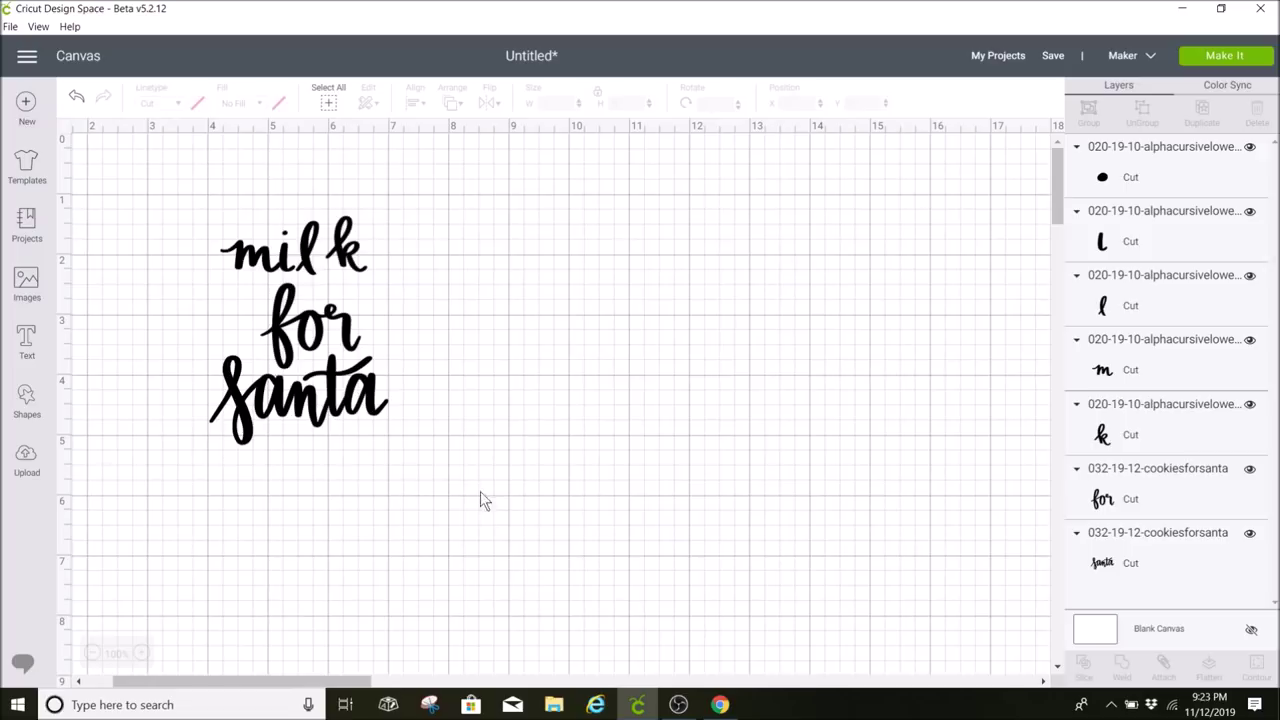
Step: Move the k closer to the l and slightly enlarge the m of 'milk'
left_click(141, 652)
left_click(141, 652)
left_click(470, 322)
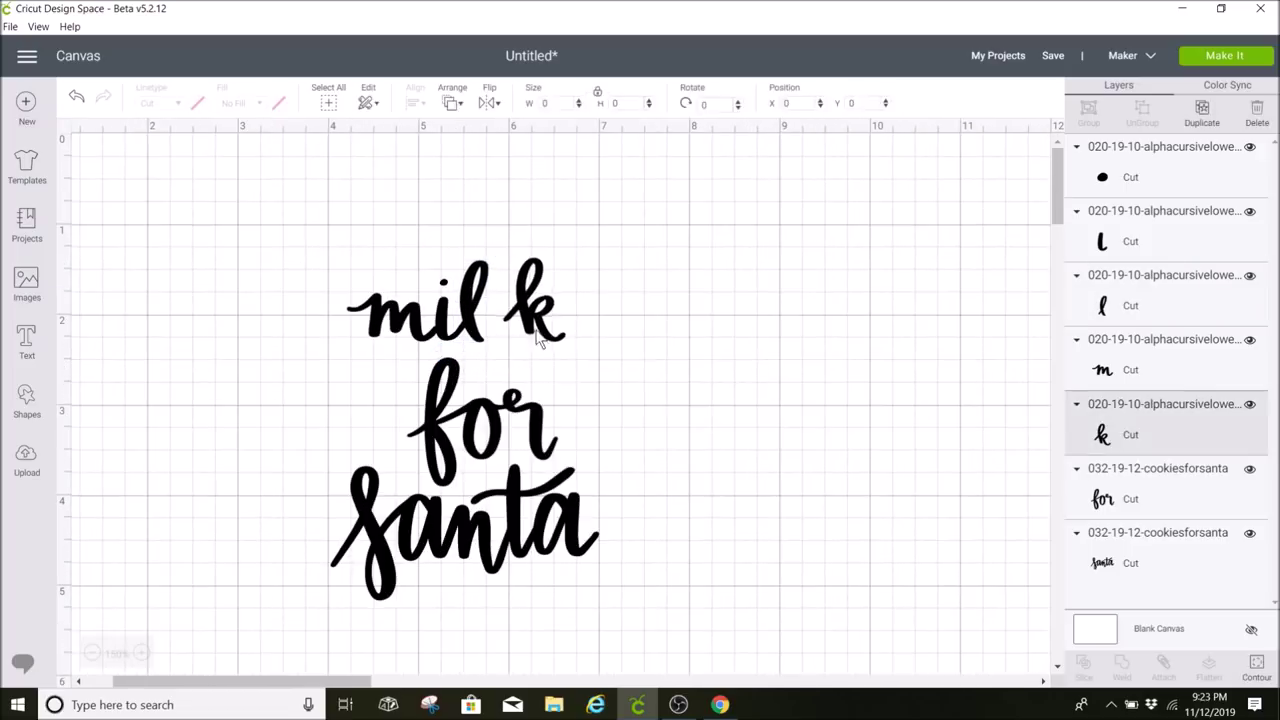
left_click_drag(535, 300, 506, 300)
left_click(641, 342)
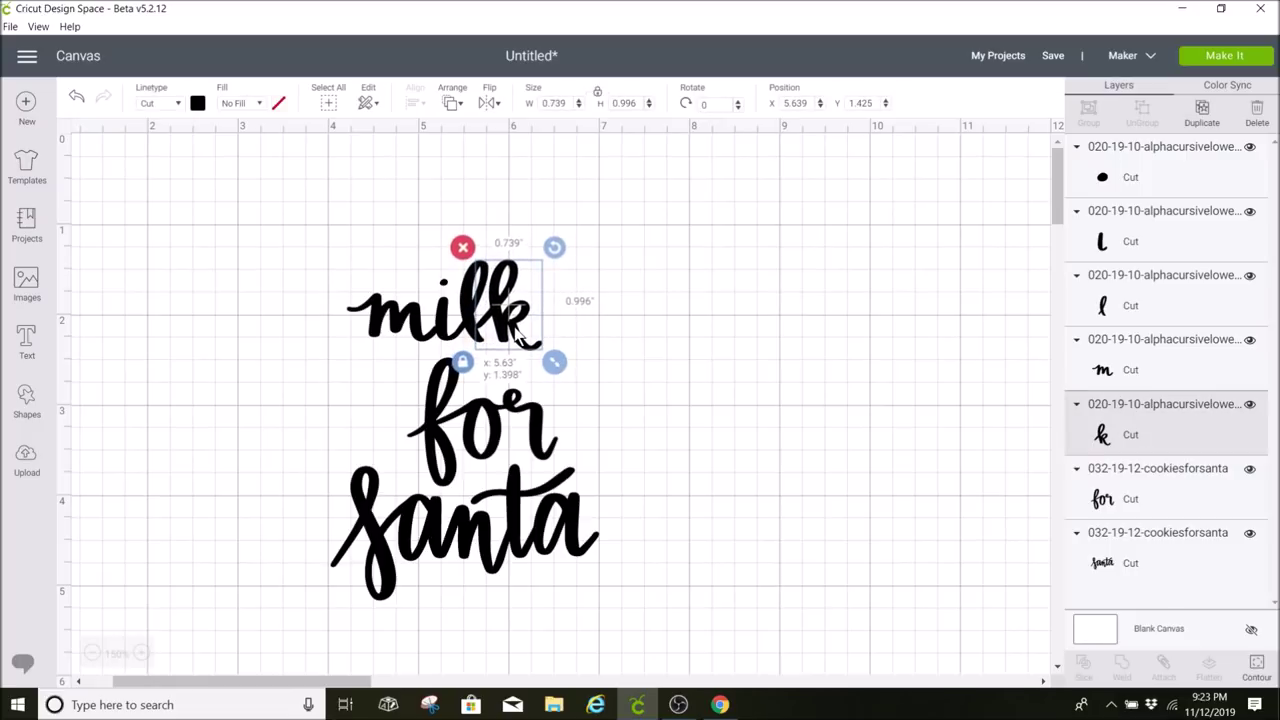
left_click(405, 345)
left_click_drag(465, 368, 460, 362)
left_click(586, 309)
left_click(417, 338)
left_click(673, 316)
left_click(487, 333)
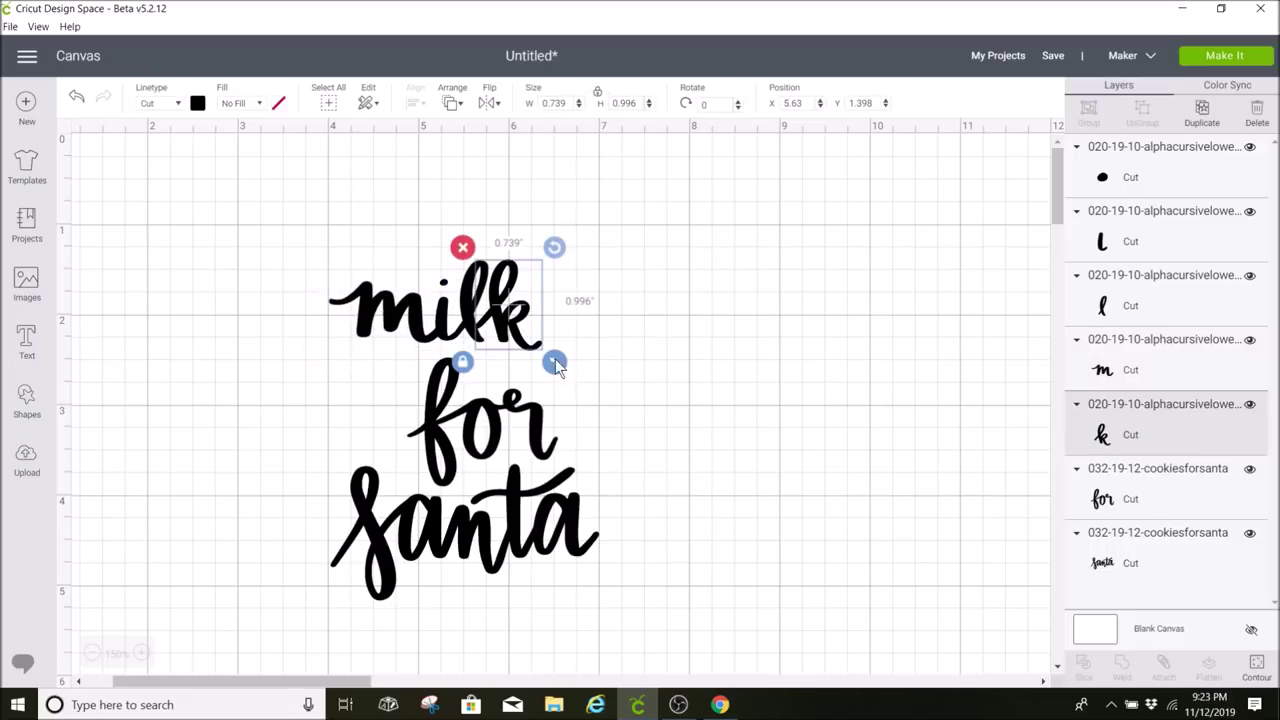
left_click(395, 310)
left_click(638, 302)
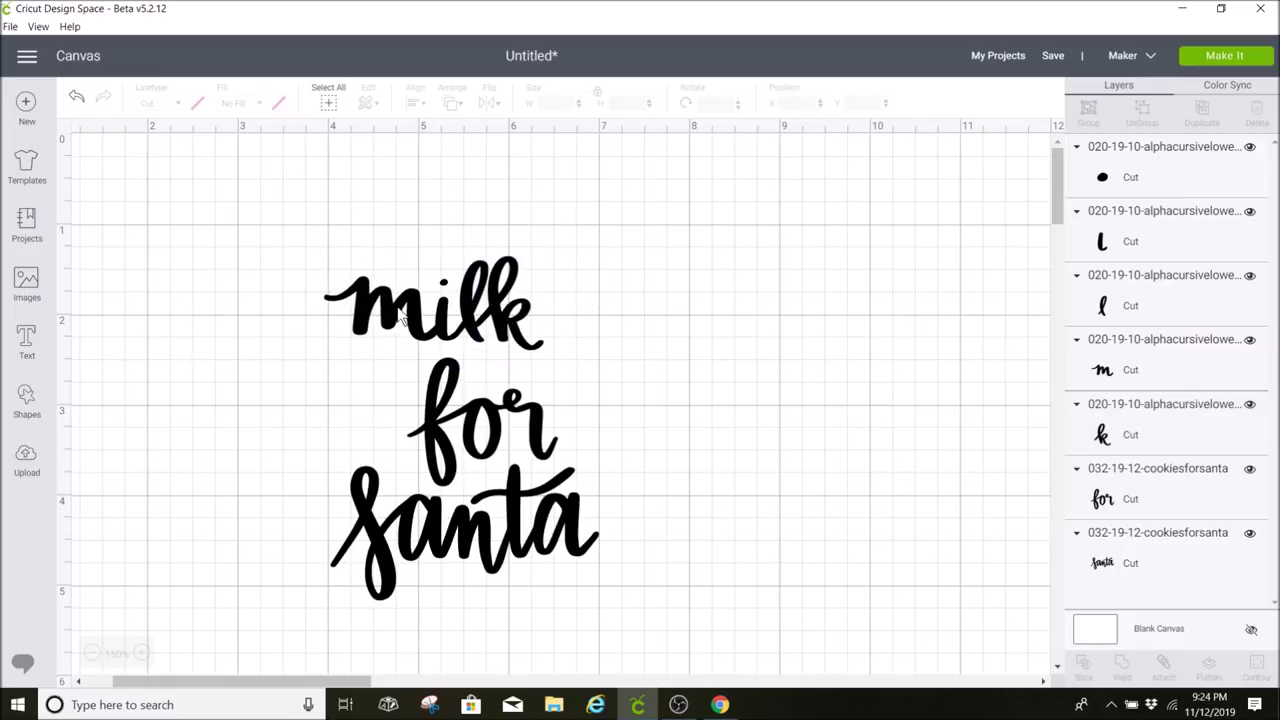
left_click(390, 310)
left_click(343, 250)
Step: Weld the 'milk' letters into one shape, then shift it right and enlarge it to about 2.66 inches
left_click_drag(352, 268, 556, 334)
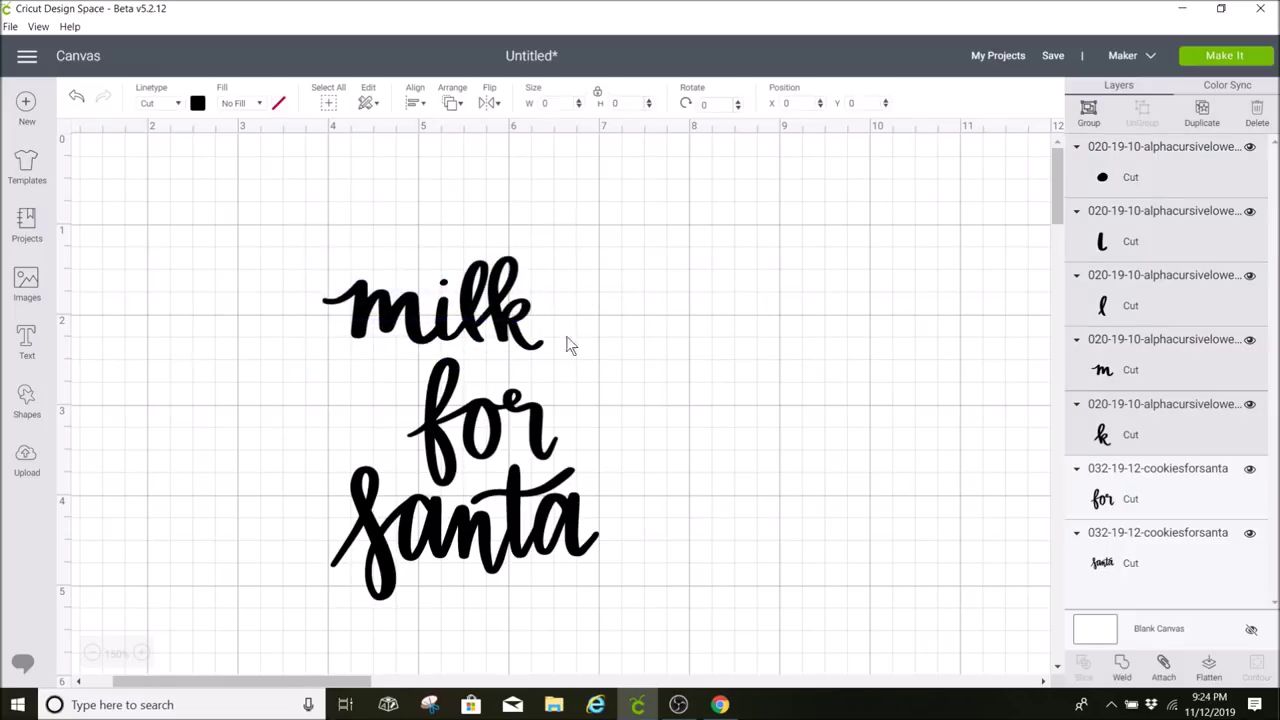
left_click(1124, 676)
left_click_drag(489, 332, 517, 336)
left_click_drag(584, 368, 552, 344)
left_click(236, 226)
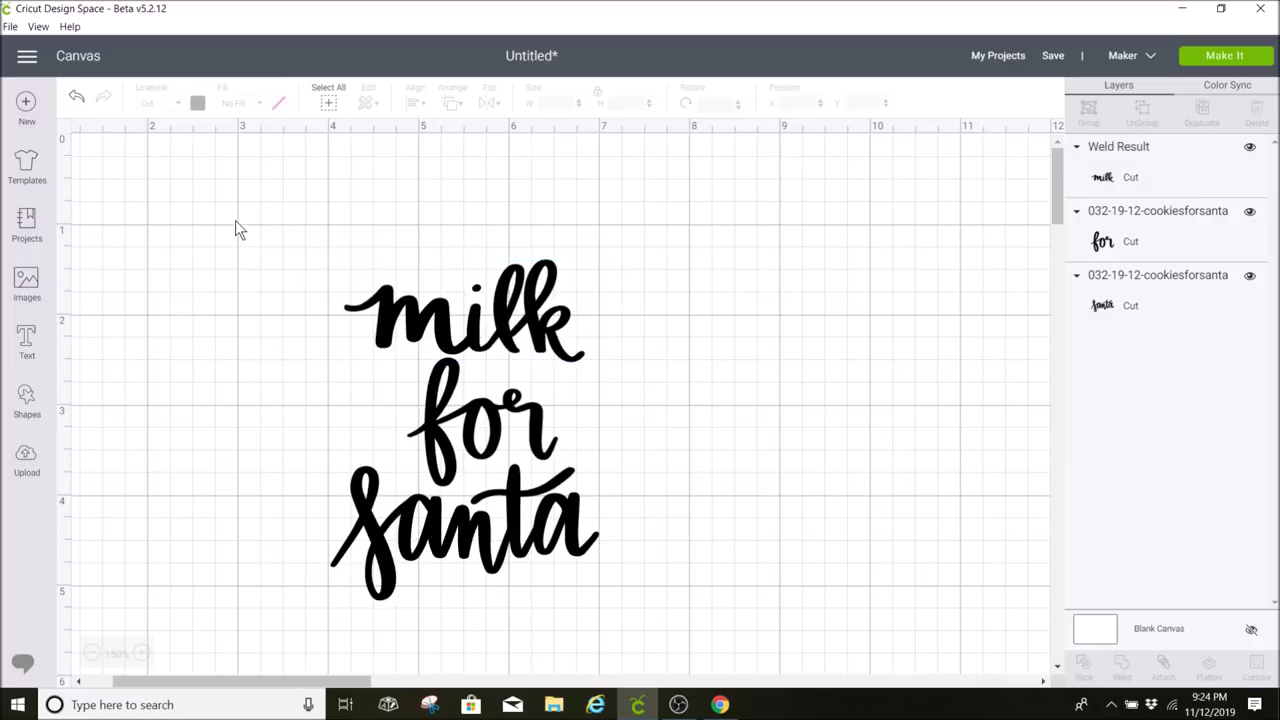
left_click_drag(241, 201, 622, 565)
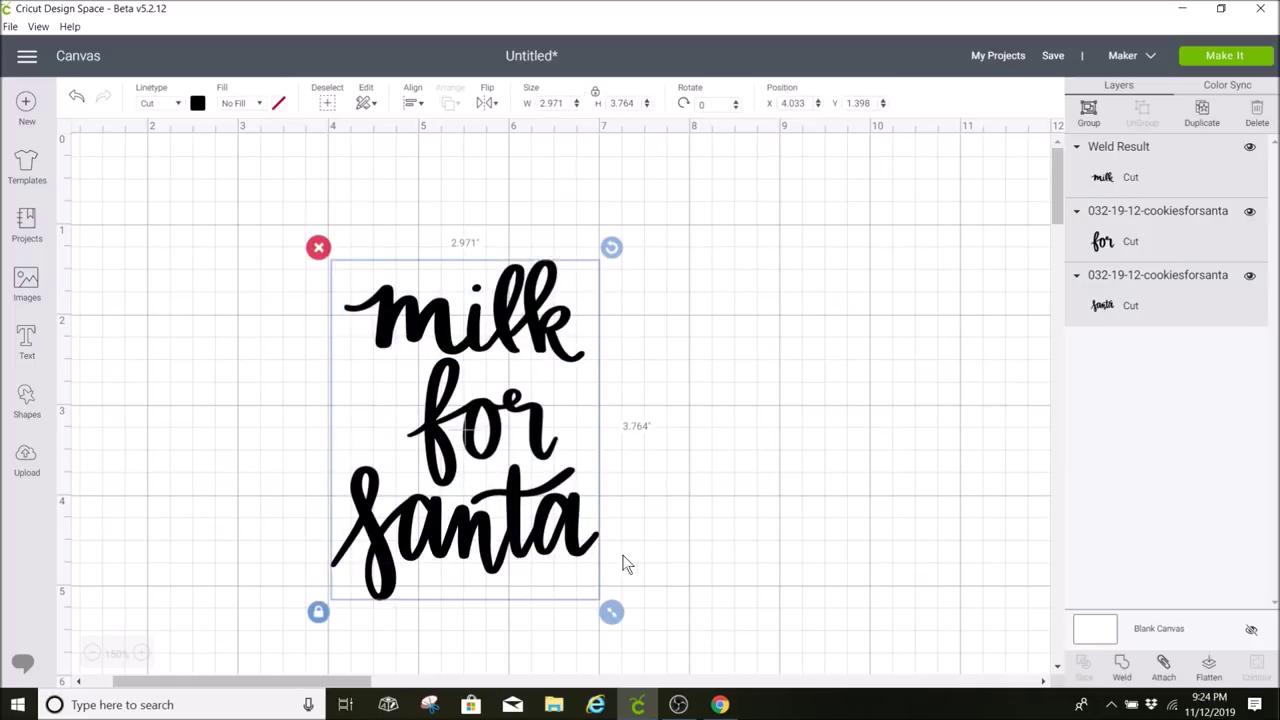
Step: Centre 'milk', 'for' and 'santa' horizontally
left_click(410, 103)
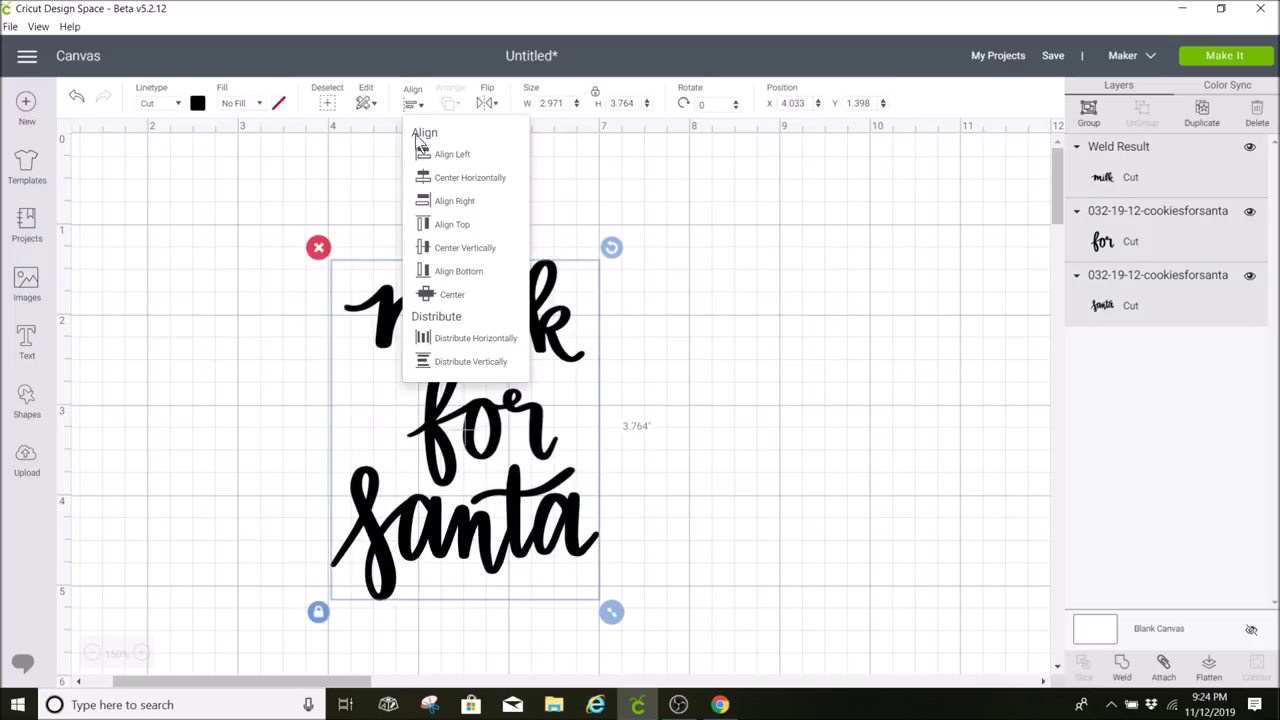
left_click(472, 180)
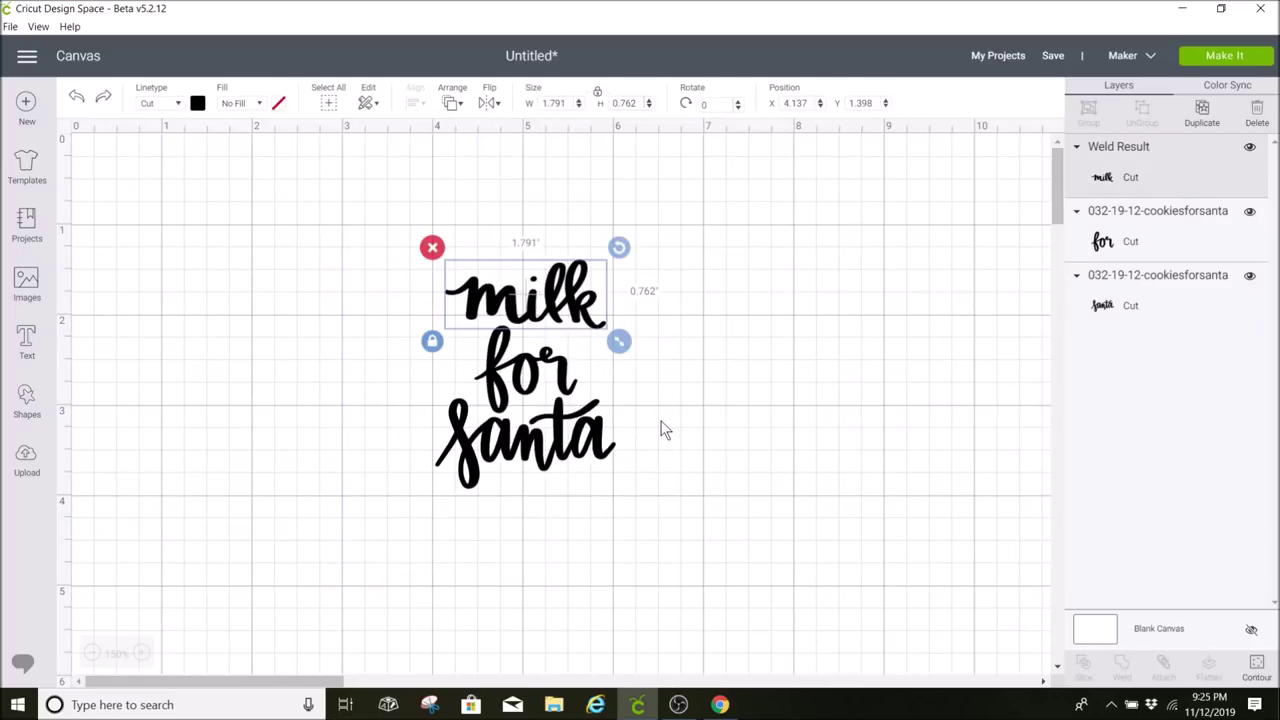
left_click(660, 430)
Step: Colour 'milk' and 'santa' red and 'for' green
left_click(553, 315)
left_click(199, 104)
left_click(215, 212)
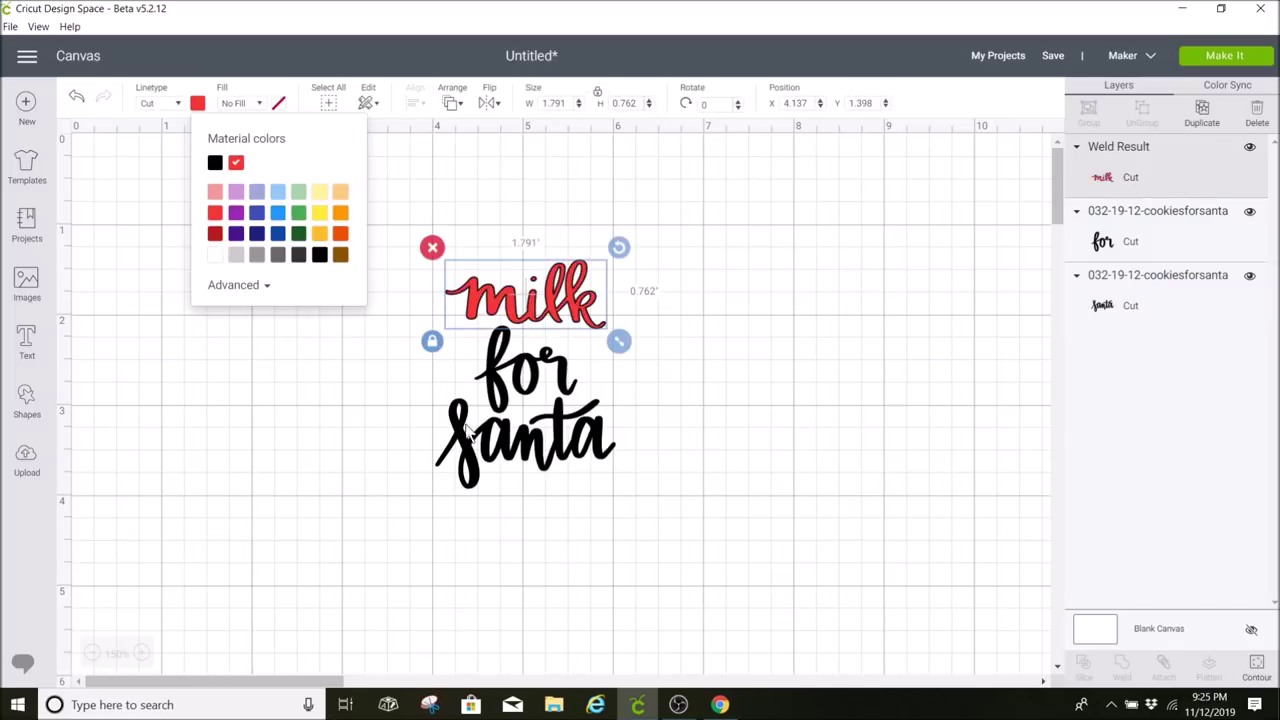
left_click(283, 196)
left_click(199, 104)
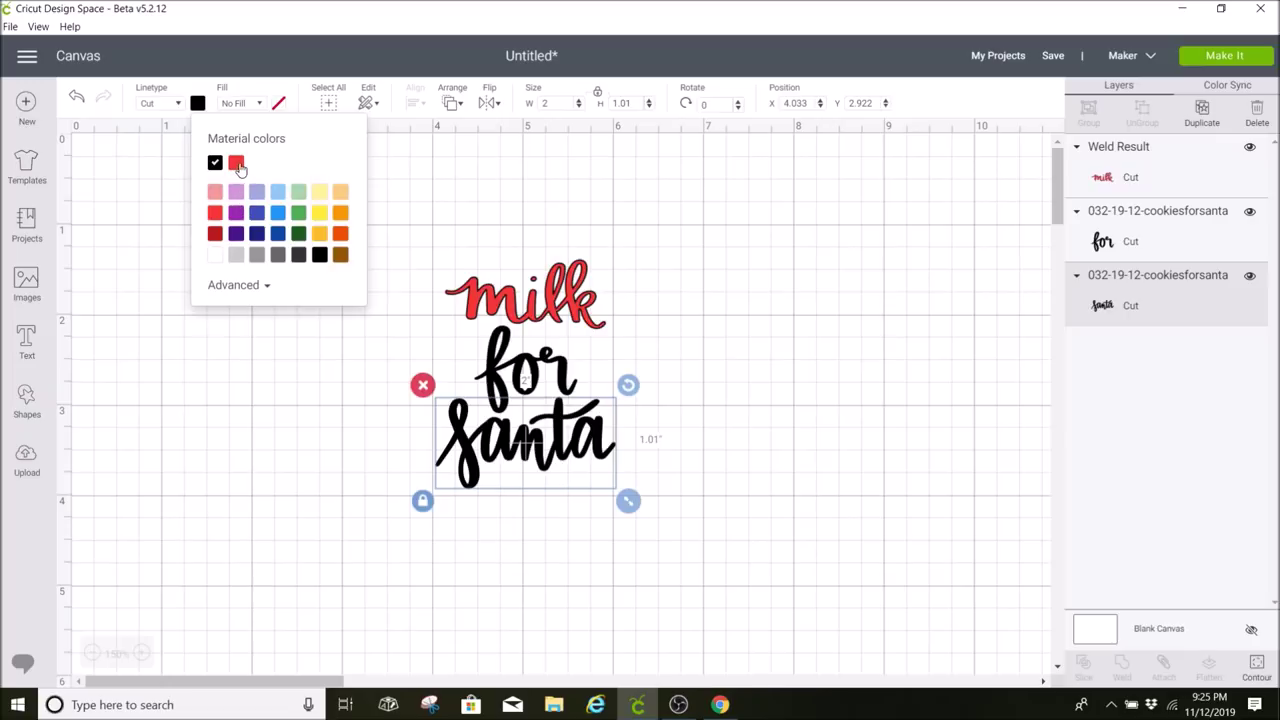
left_click(236, 163)
left_click(555, 370)
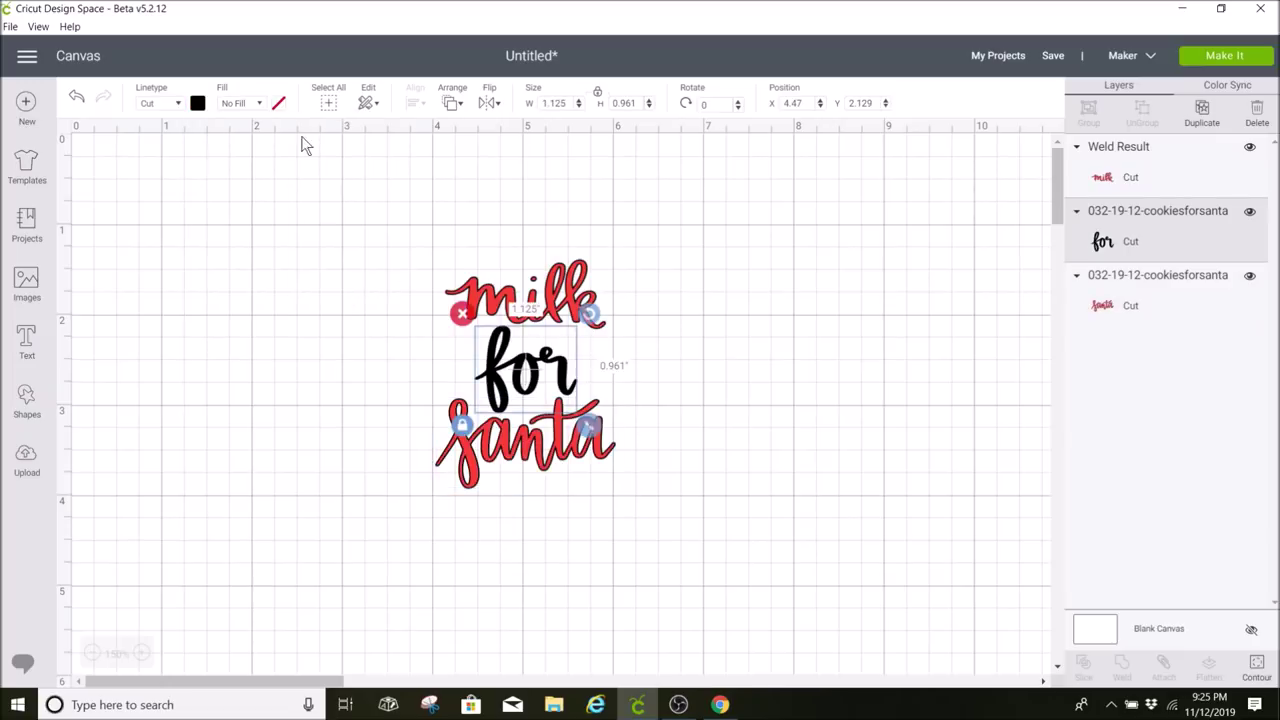
left_click(198, 104)
left_click(298, 212)
left_click(768, 214)
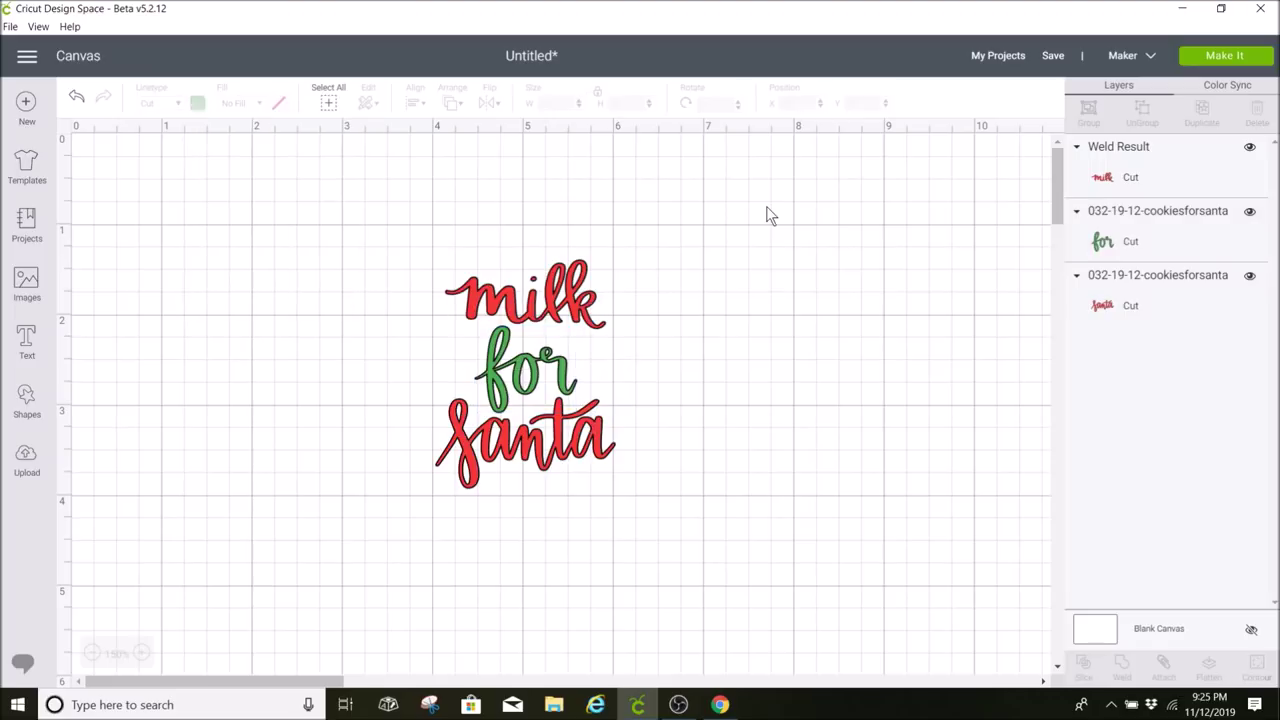
Step: Send the design to Make It and continue past the red and green mat layout
left_click(1224, 58)
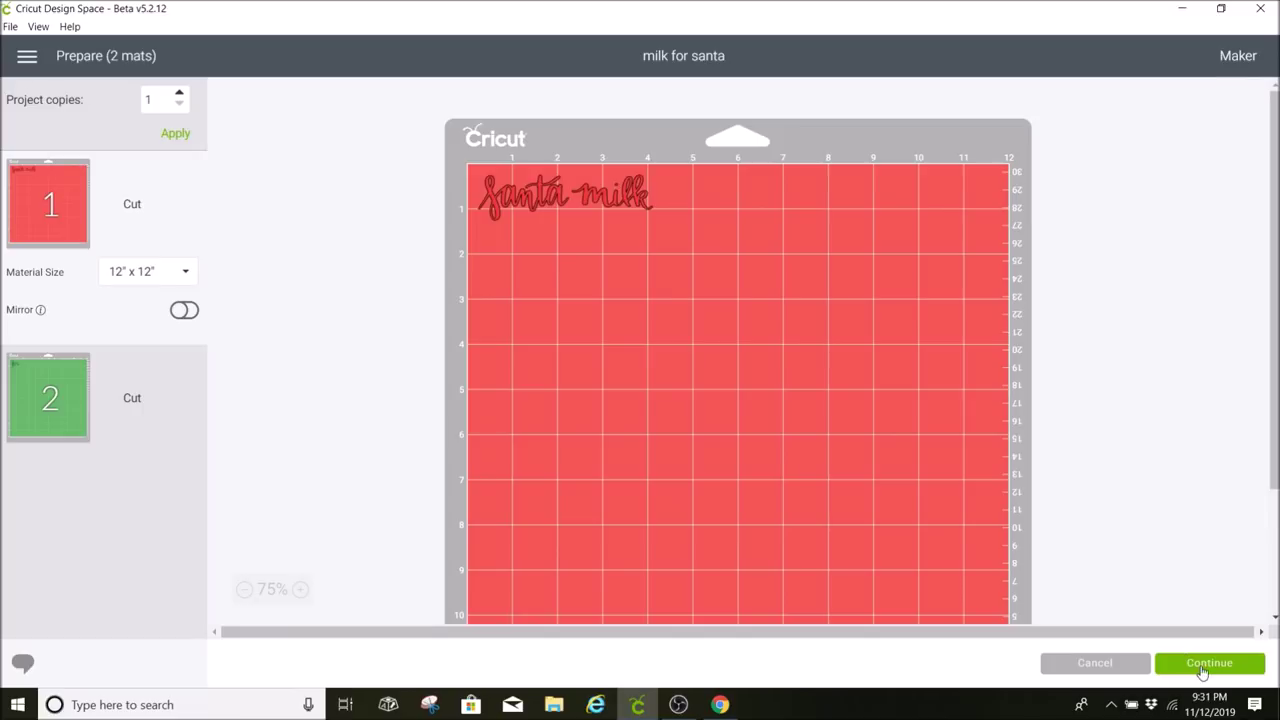
left_click(1205, 664)
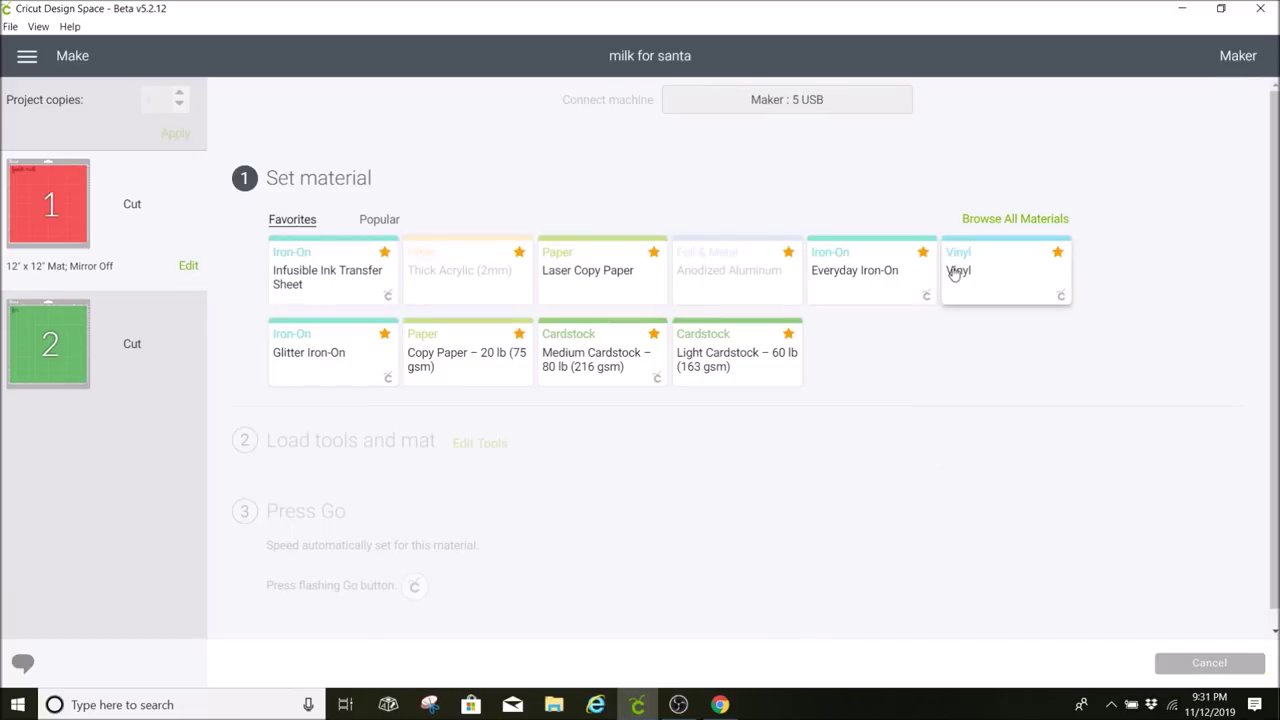